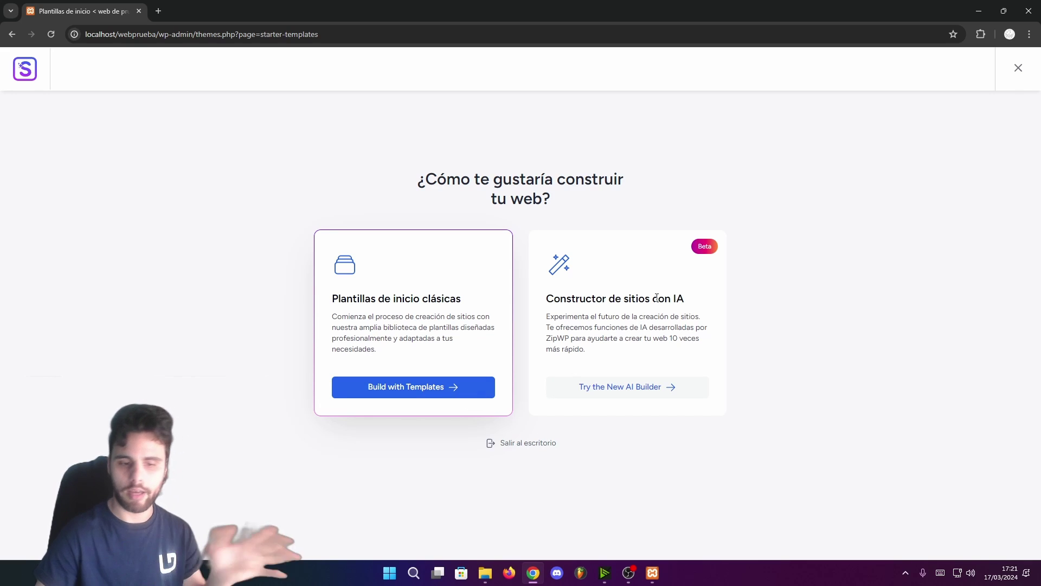
Start building with the classic templates for the block editor and choose the Planet Earth template
left_click(393, 388)
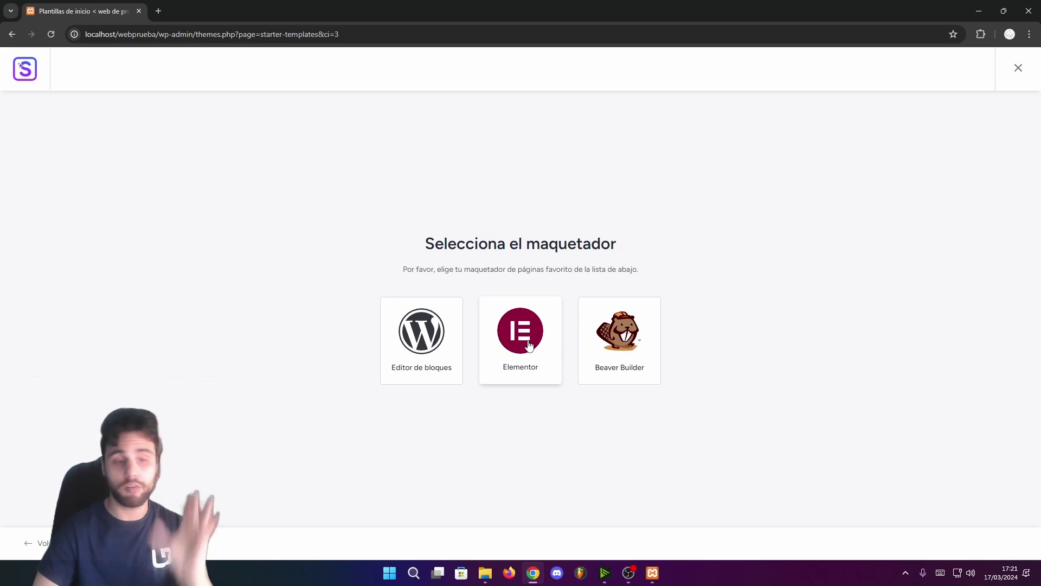
left_click(426, 366)
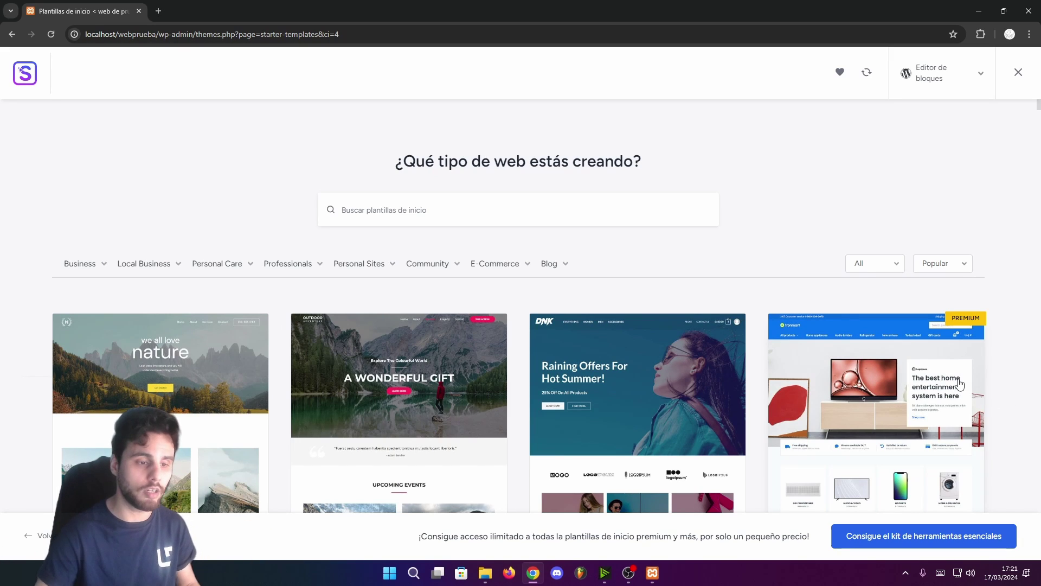
left_click(130, 265)
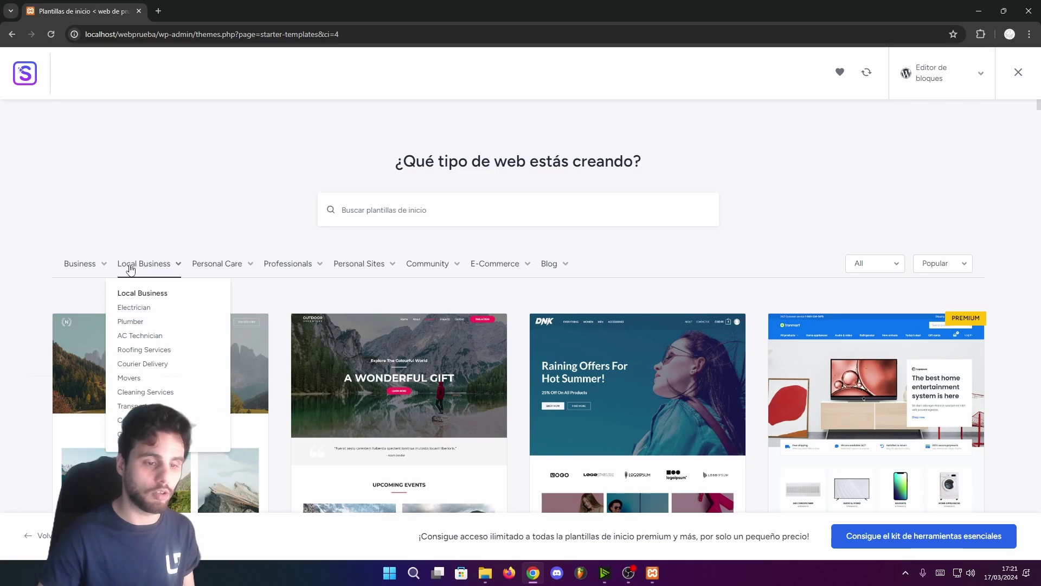
mouse_move(432, 268)
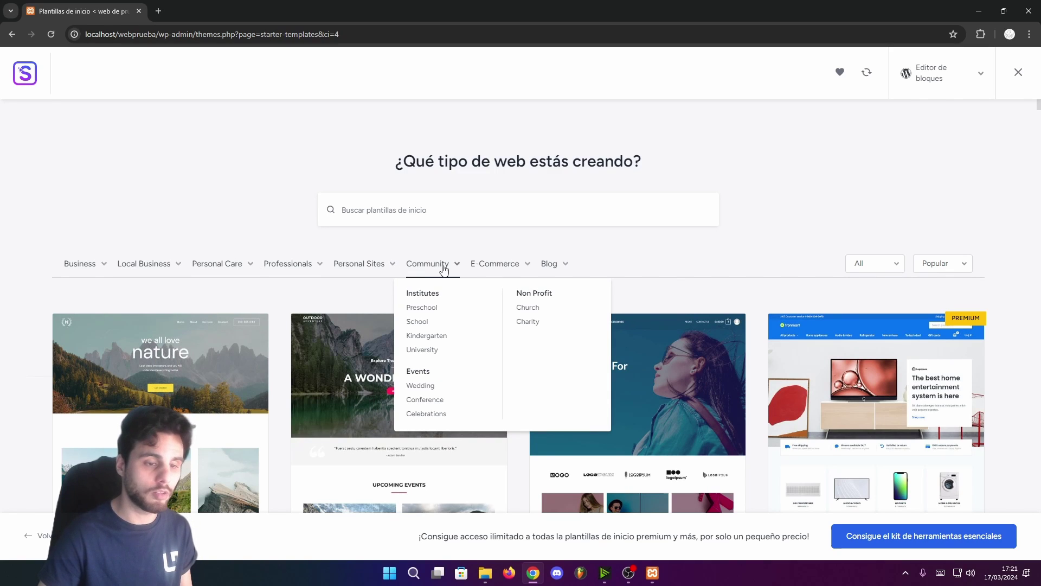
mouse_move(503, 269)
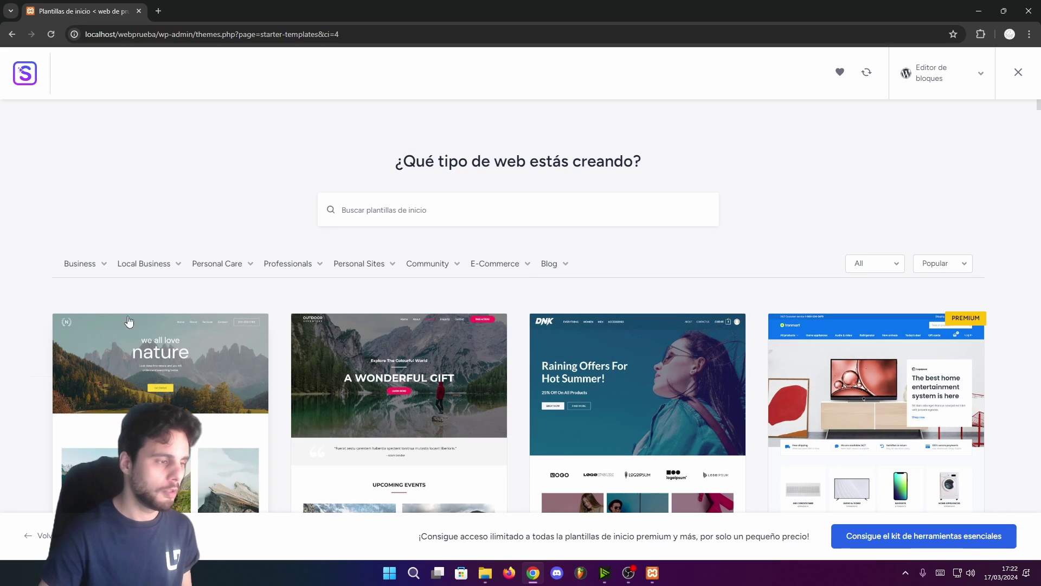
mouse_move(298, 267)
scroll(450, 332, "down", 7)
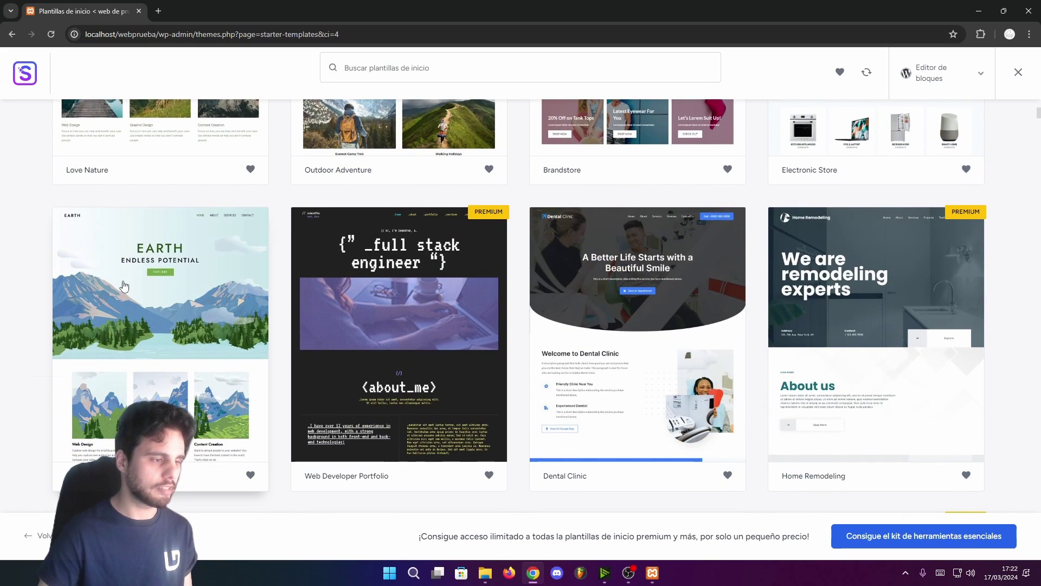
left_click(145, 301)
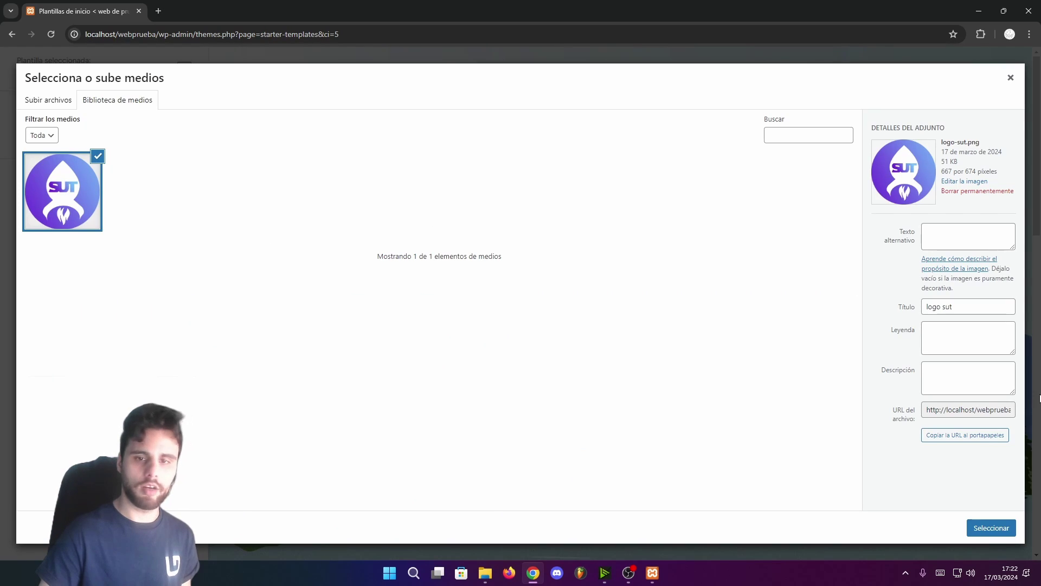
Use logo-sut.png as the site logo, adjust its width slightly and proceed to the colors and fonts
left_click(983, 529)
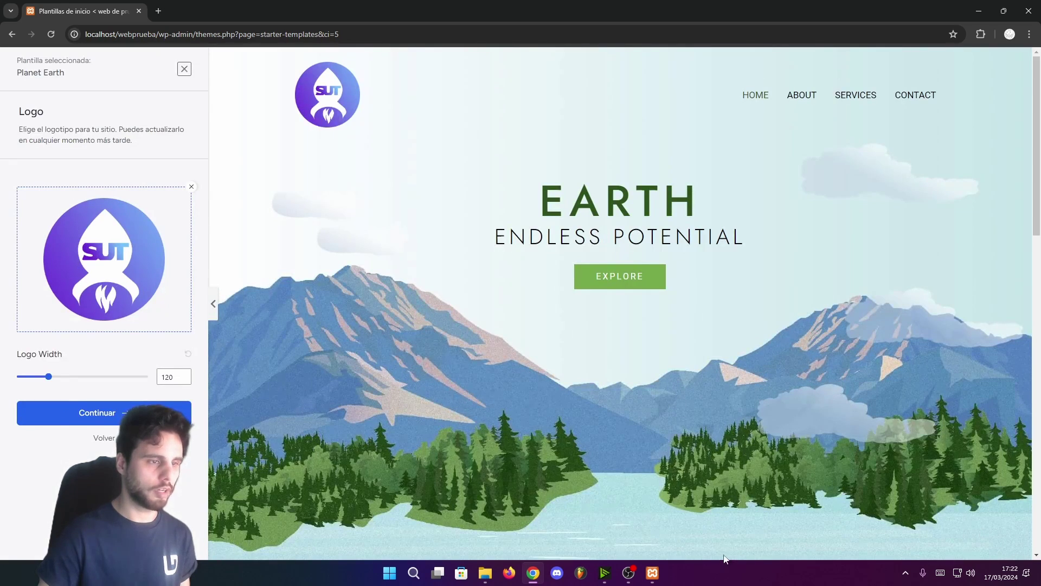
mouse_move(48, 376)
left_mouse_down()
mouse_move(105, 377)
mouse_move(49, 380)
left_mouse_up()
left_click(81, 413)
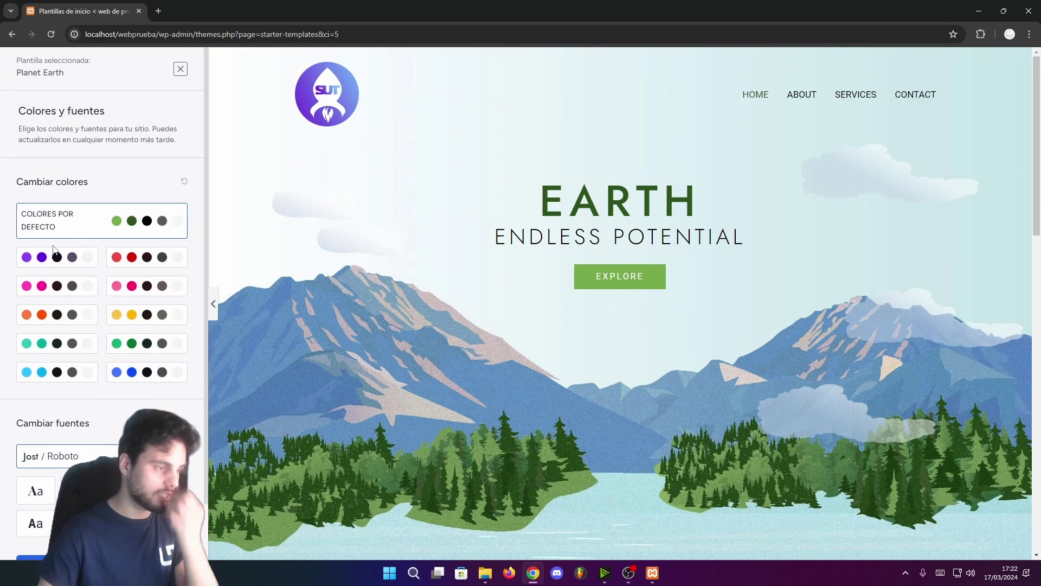
Try the alternative color palettes and apply the purple one to the template
left_click(61, 257)
left_click(65, 285)
left_click(81, 257)
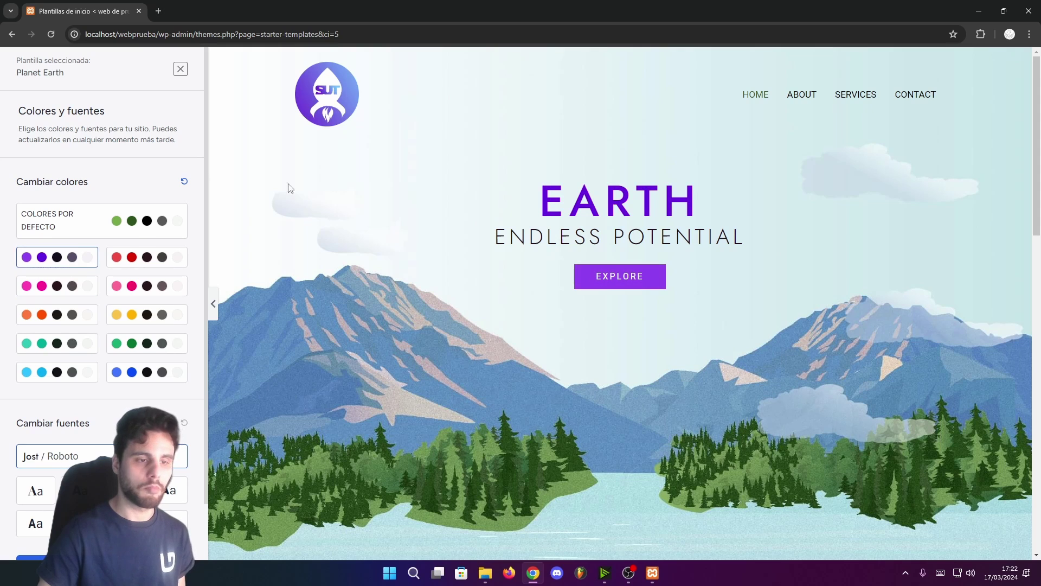
Compare the font pairings and apply the one with Playfair Display headings
left_click(35, 490)
left_click(78, 459)
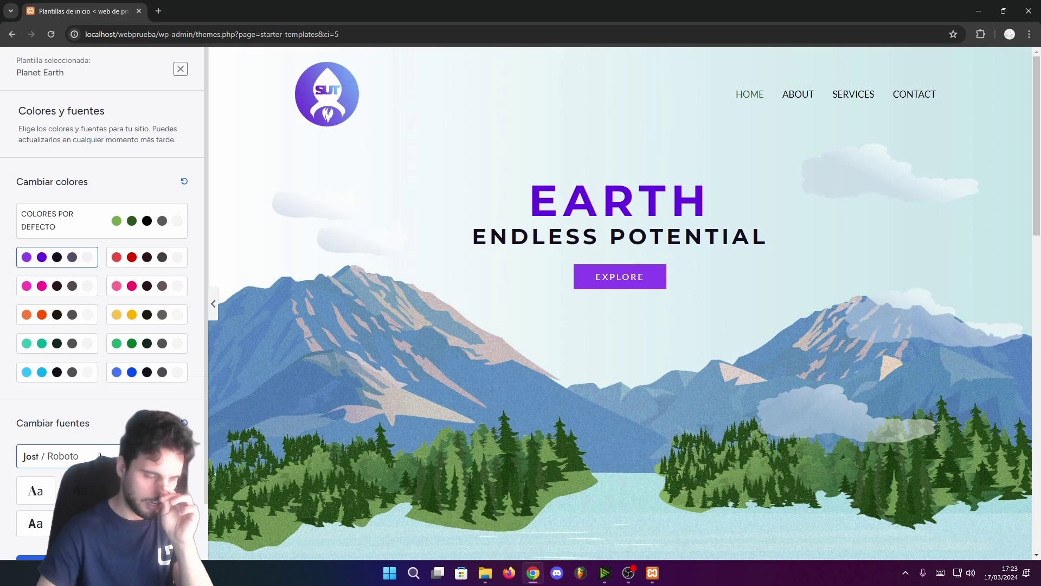
scroll(105, 454, "down", 1)
left_click(35, 437)
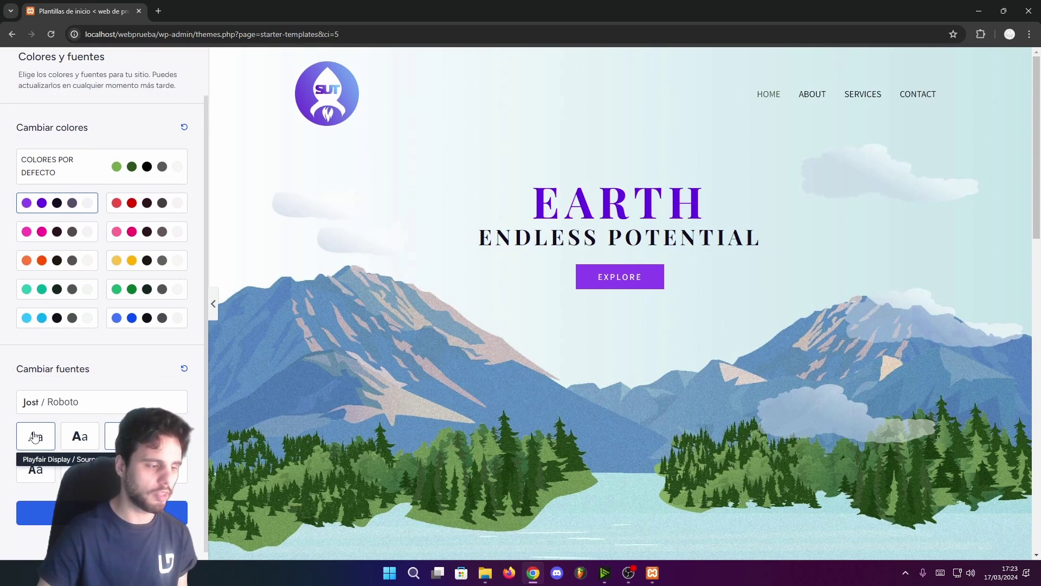
scroll(107, 424, "up", 1)
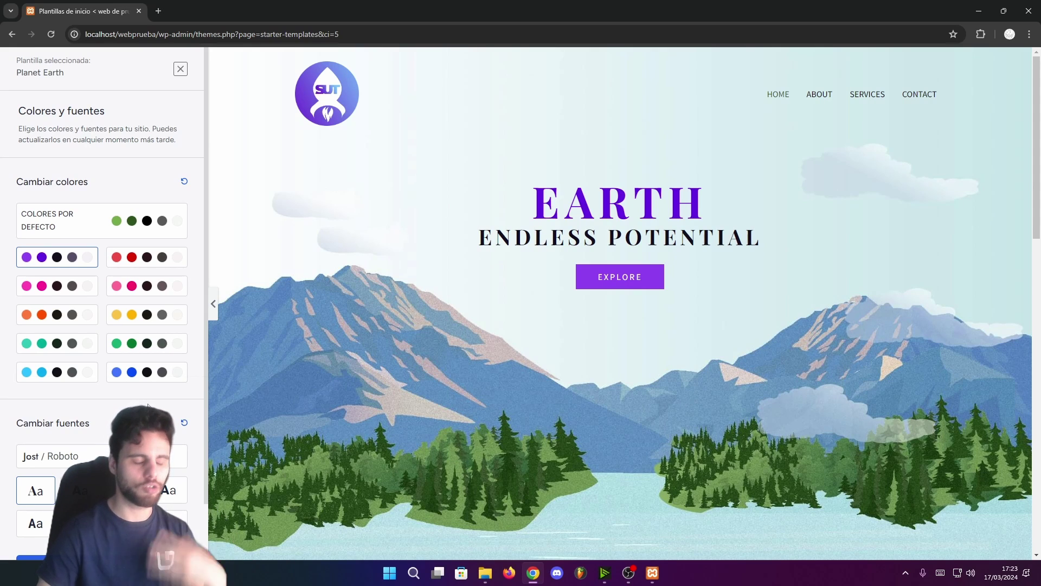
Accept the design and build the website, keeping all import options enabled and the personal details blank
scroll(181, 357, "down", 1)
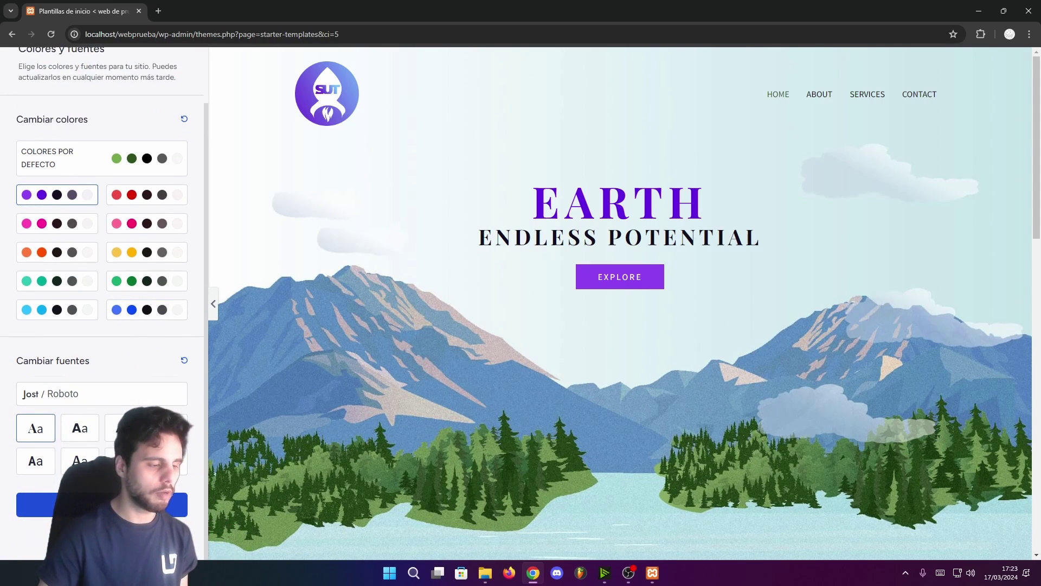
left_click(163, 501)
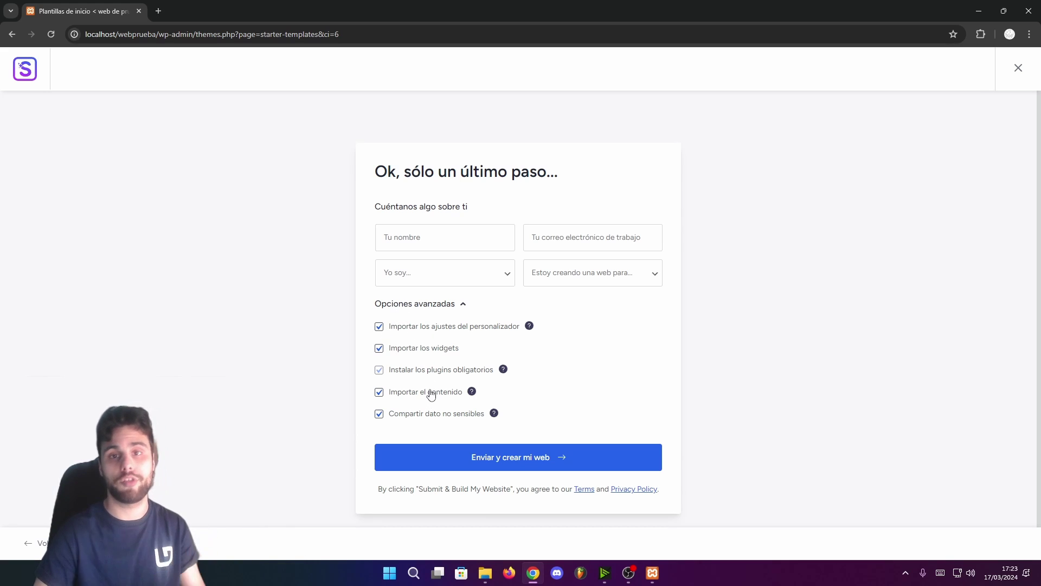
left_click(512, 465)
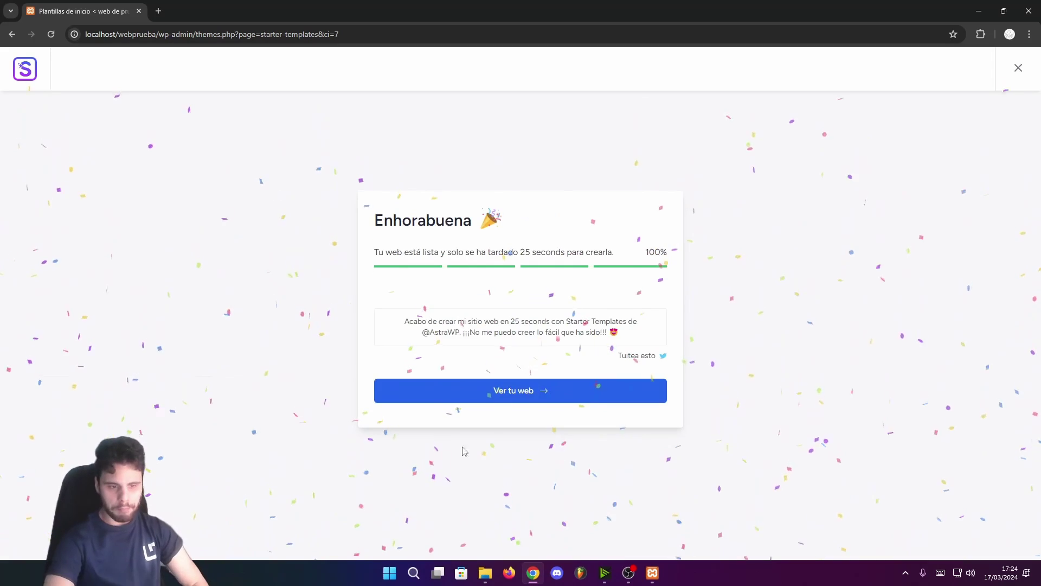
Open the finished website and review its home page from header to footer
left_click(525, 395)
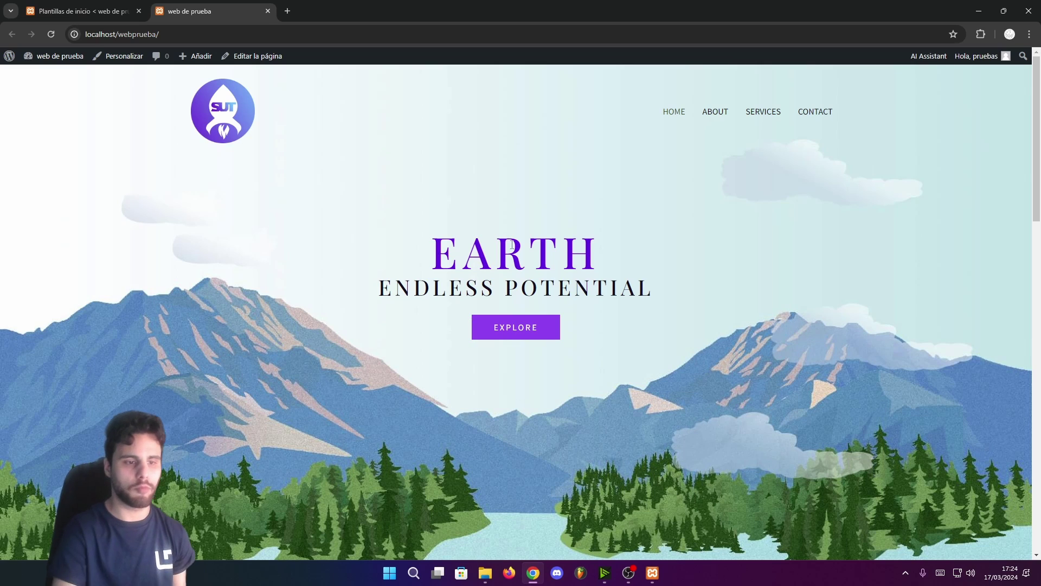
scroll(557, 225, "down", 10)
scroll(1038, 332, "down", 5)
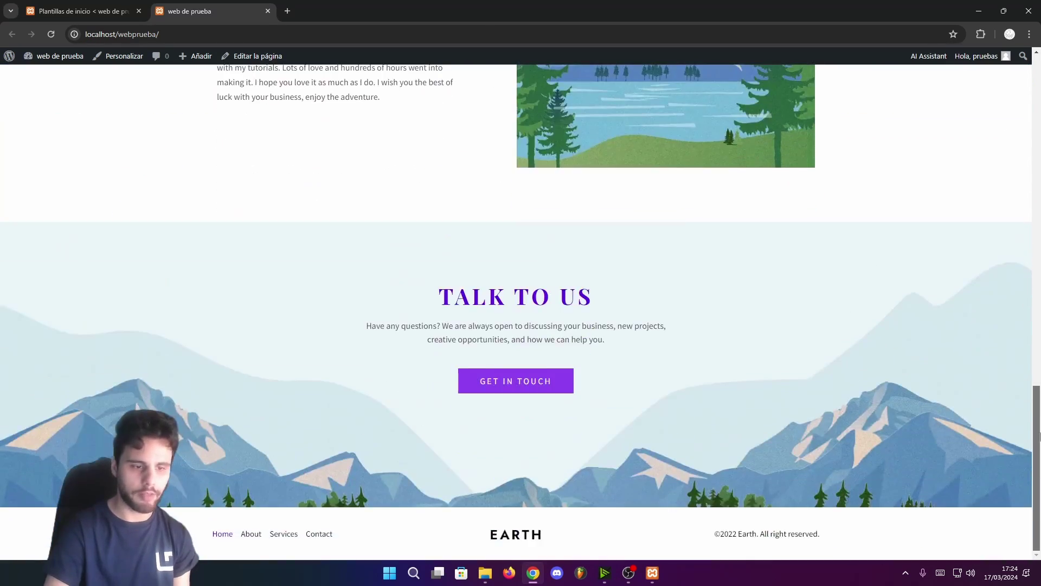
scroll(890, 146, "up", 15)
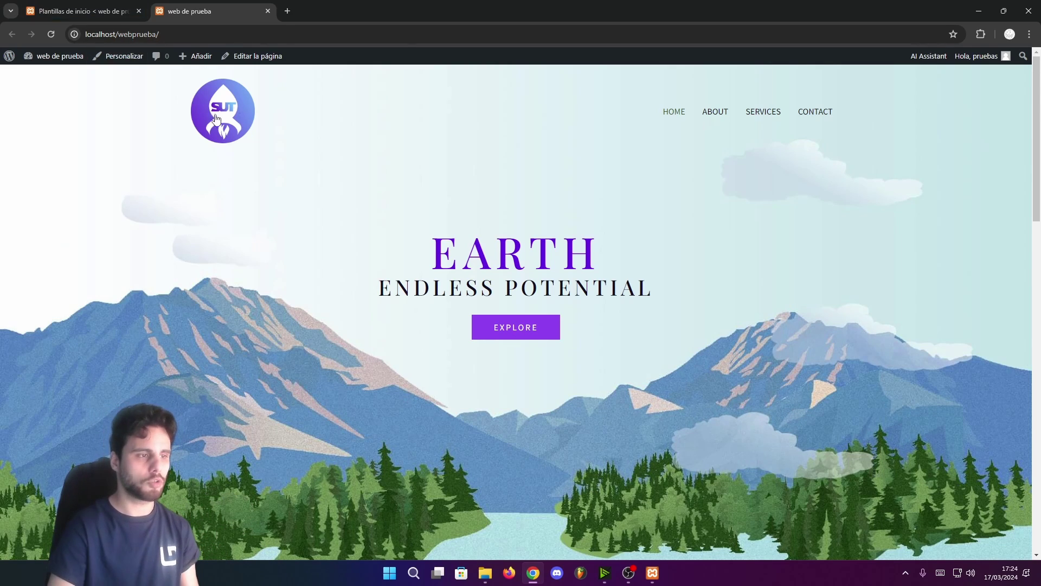
Open the Home page for editing and replace the hero heading EARTH with LLOBREGAT DIGITAL
left_click(246, 58)
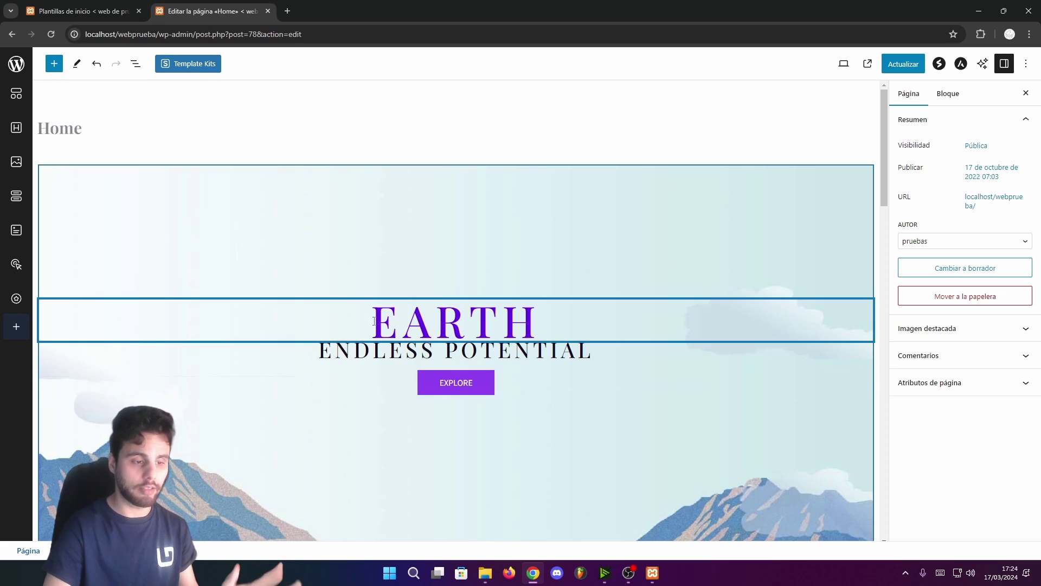
left_click_drag(380, 324, 577, 317)
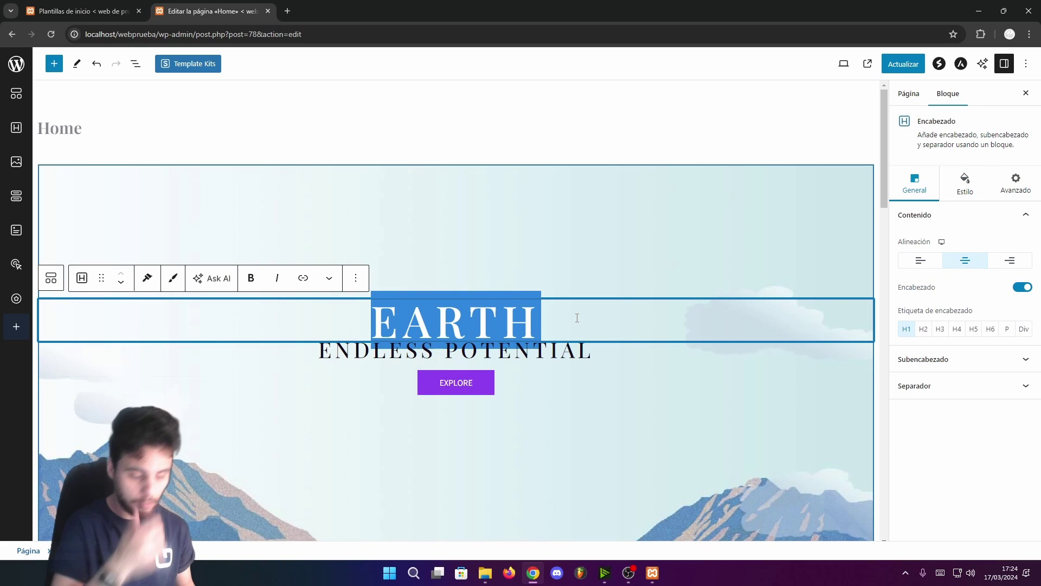
type("LLOBREGAT DIGITSAL")
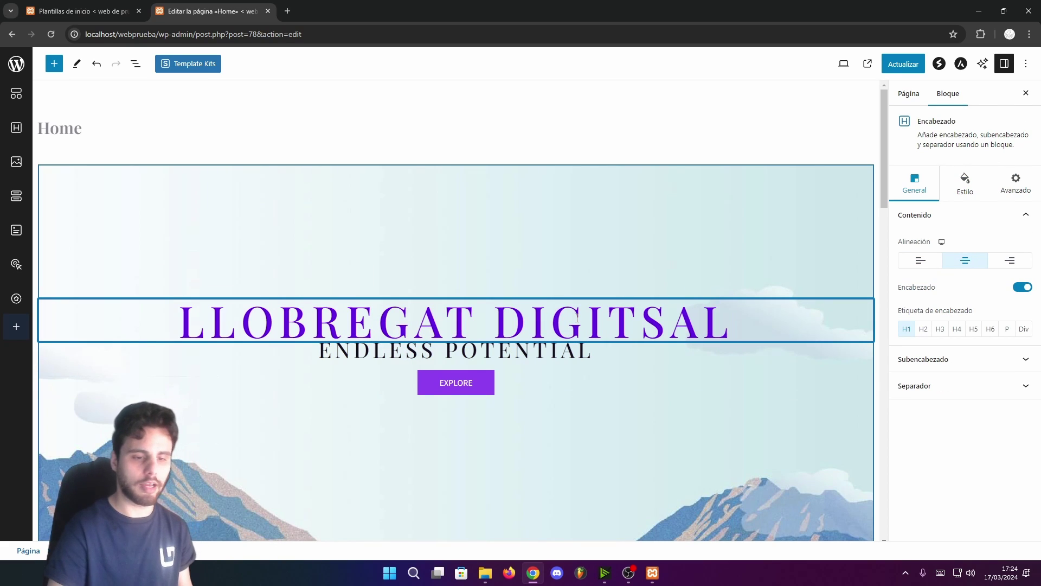
left_click(669, 319)
key("BackSpace")
Replace the hero subtitle ENDLESS POTENTIAL with "suscripto bro"
left_click(595, 351)
left_click_drag(595, 351, 350, 359)
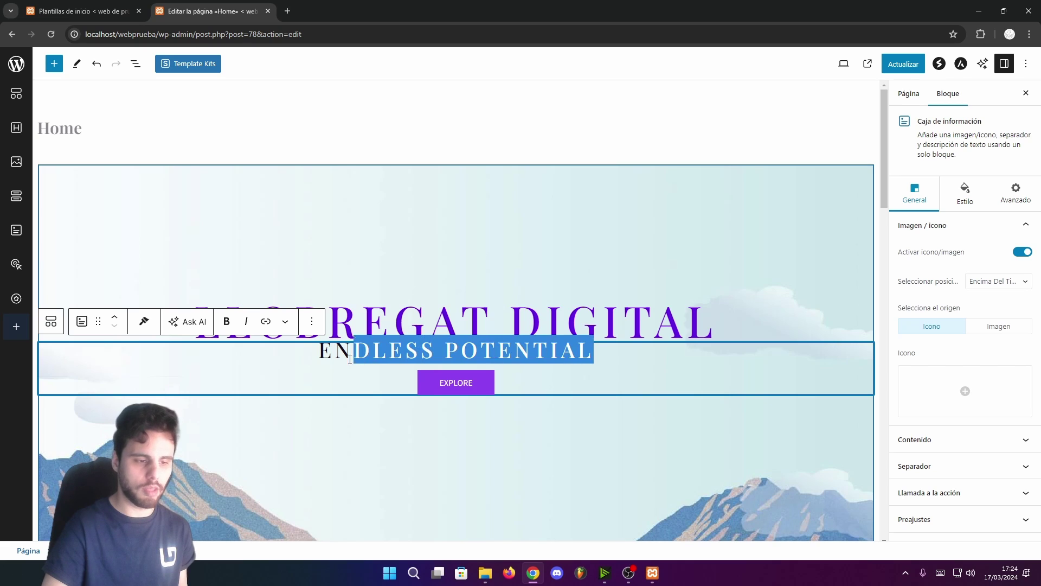
key("ctrl+a")
type("suscripto bro")
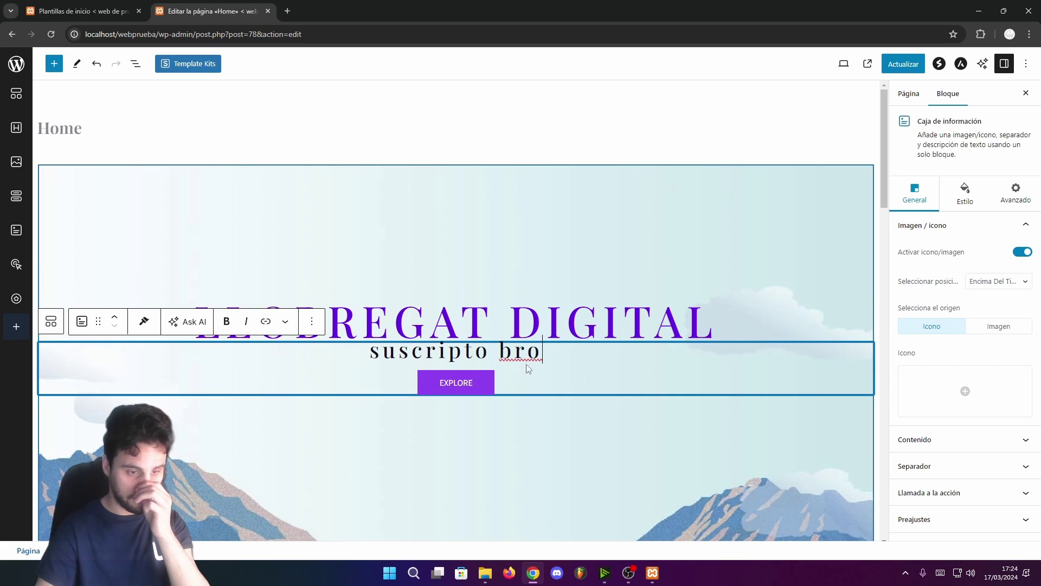
Delete the information box block that holds the hero subtitle and the EXPLORE button
left_click(452, 388)
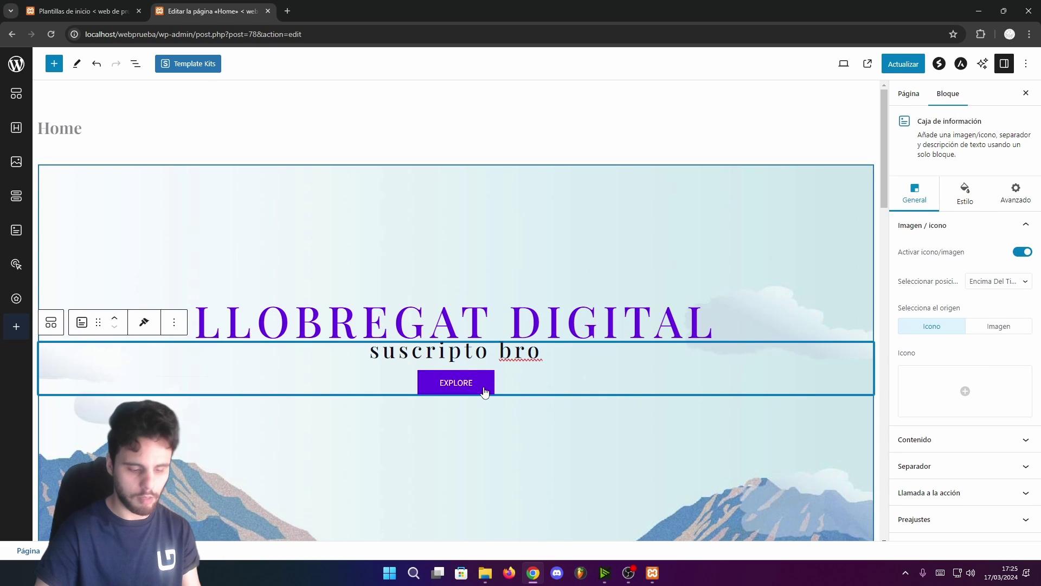
left_click(175, 324)
left_click(179, 295)
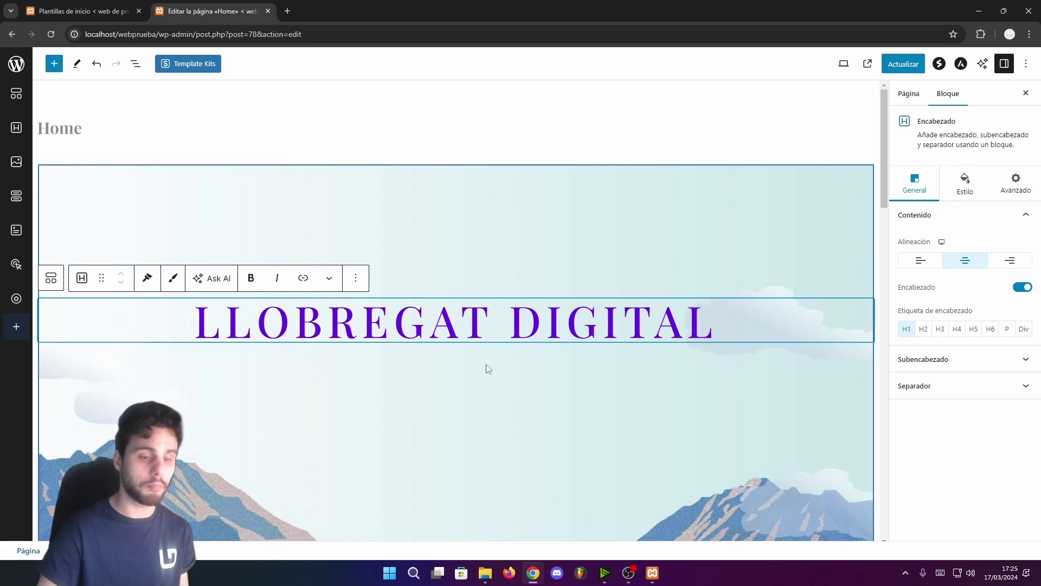
Browse the available blocks, search them for "boton" and insert a Botones block below the heading in the hero container
left_click(657, 362)
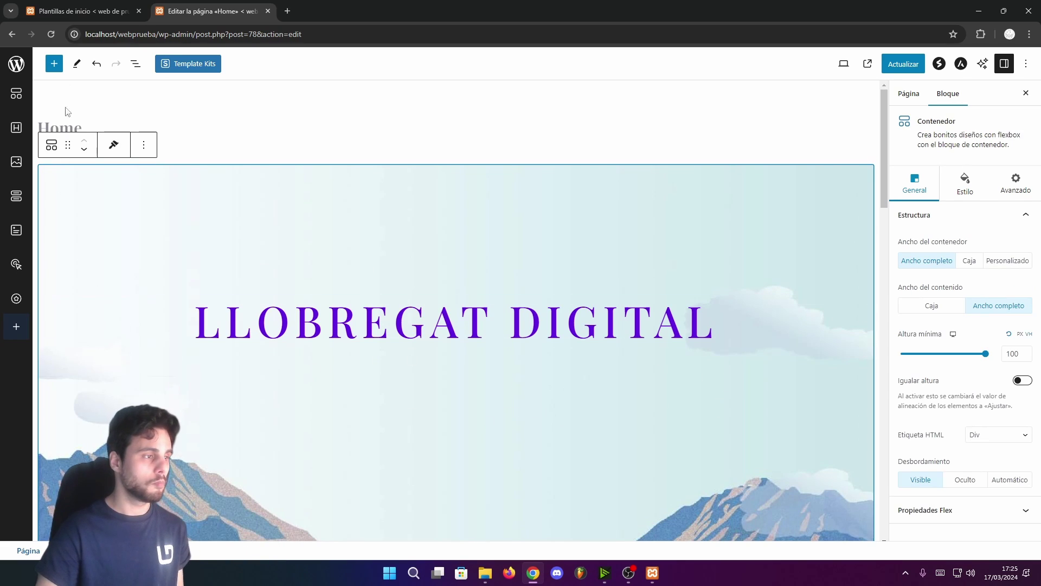
left_click(54, 63)
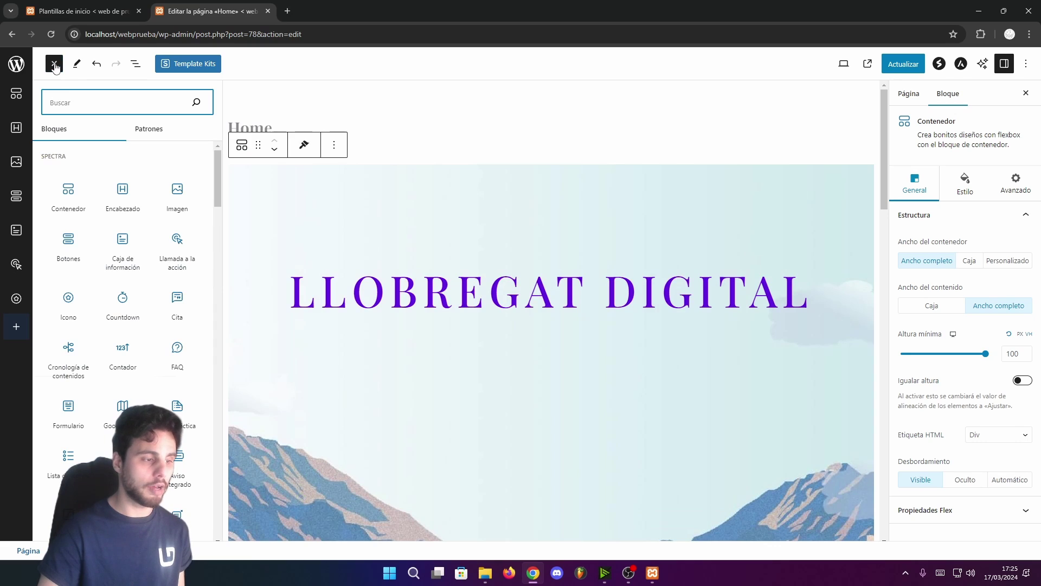
scroll(213, 212, "down", 3)
left_click_drag(213, 209, 215, 365)
left_click_drag(215, 370, 212, 180)
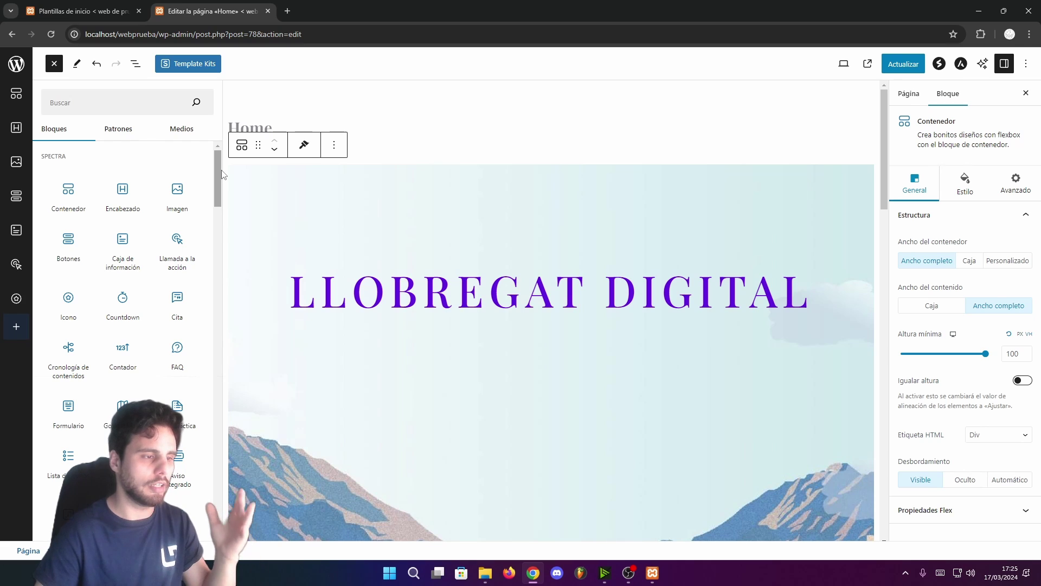
mouse_move(218, 175)
left_mouse_down()
mouse_move(209, 270)
mouse_move(215, 162)
left_mouse_up()
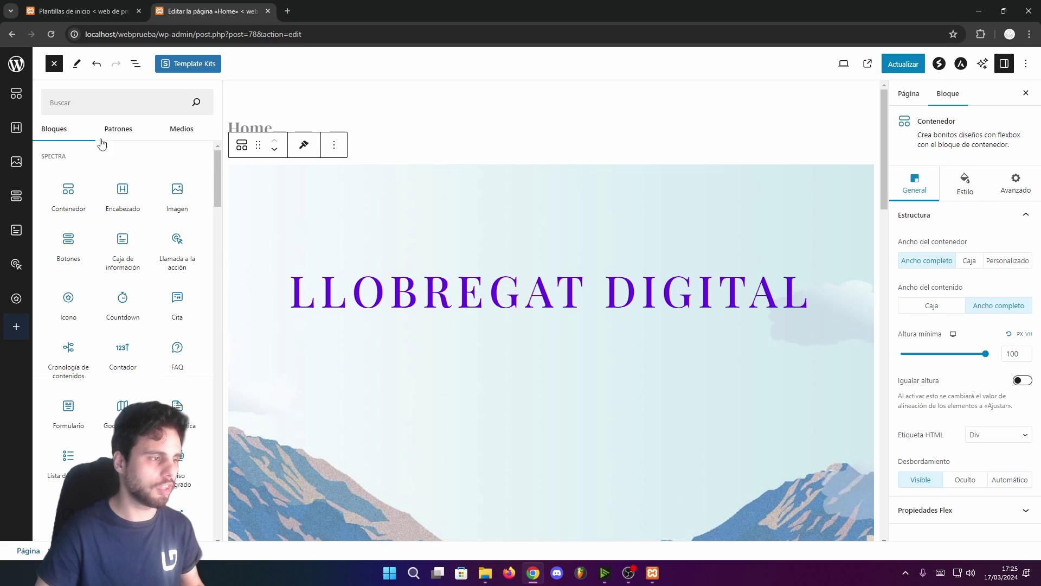
left_click(109, 104)
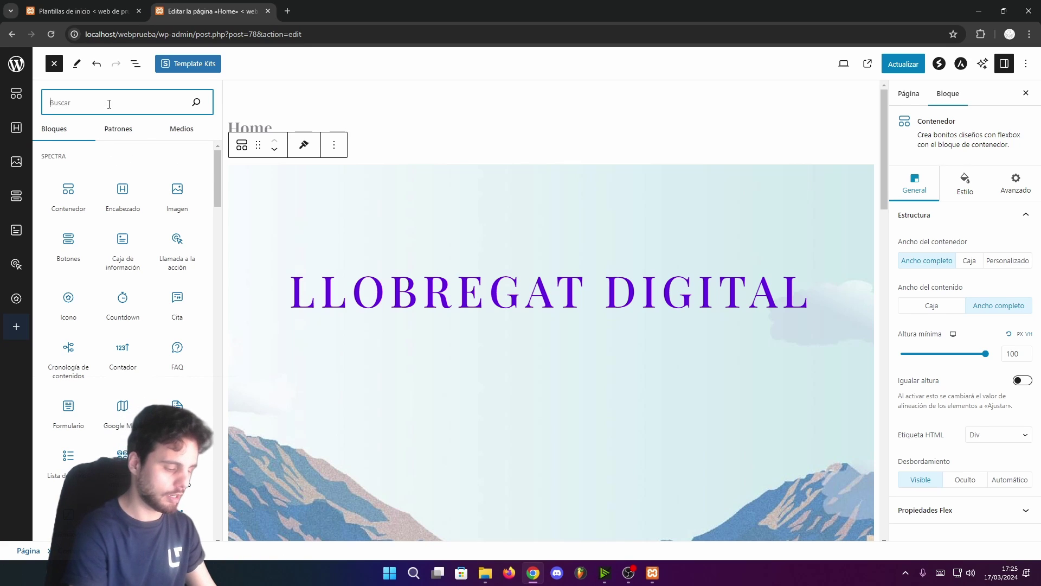
type("boton")
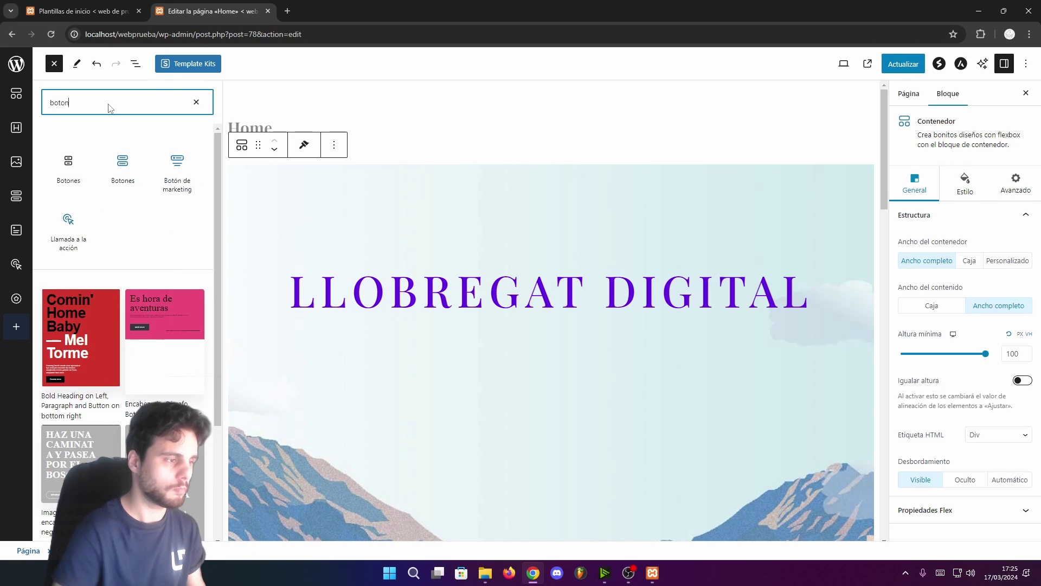
left_click(69, 179)
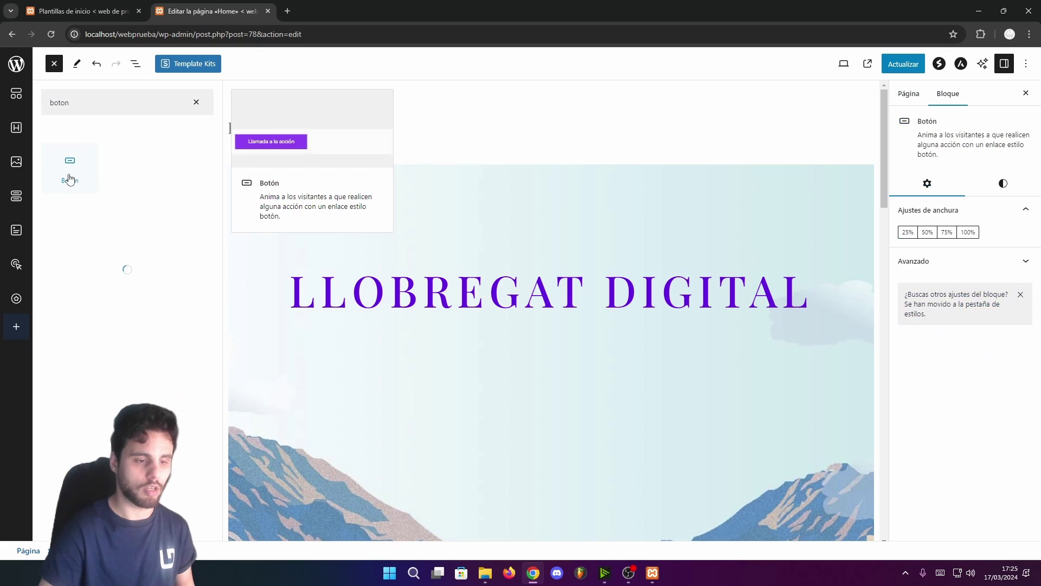
left_click_drag(54, 172, 509, 349)
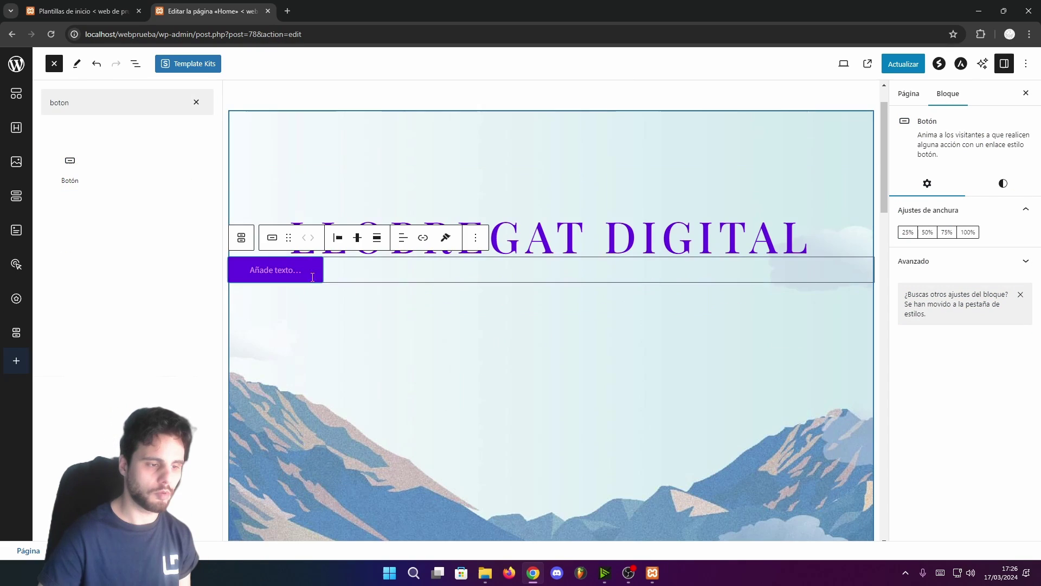
Label the new hero button "ver nuestro canal" and justify it to the centre
left_click(287, 270)
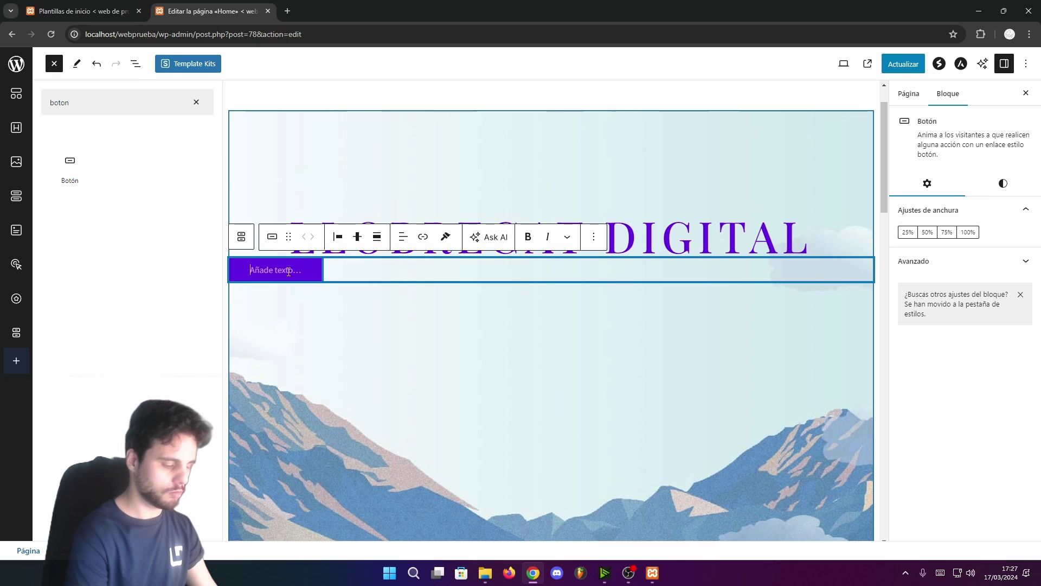
type("ver nuestro cana")
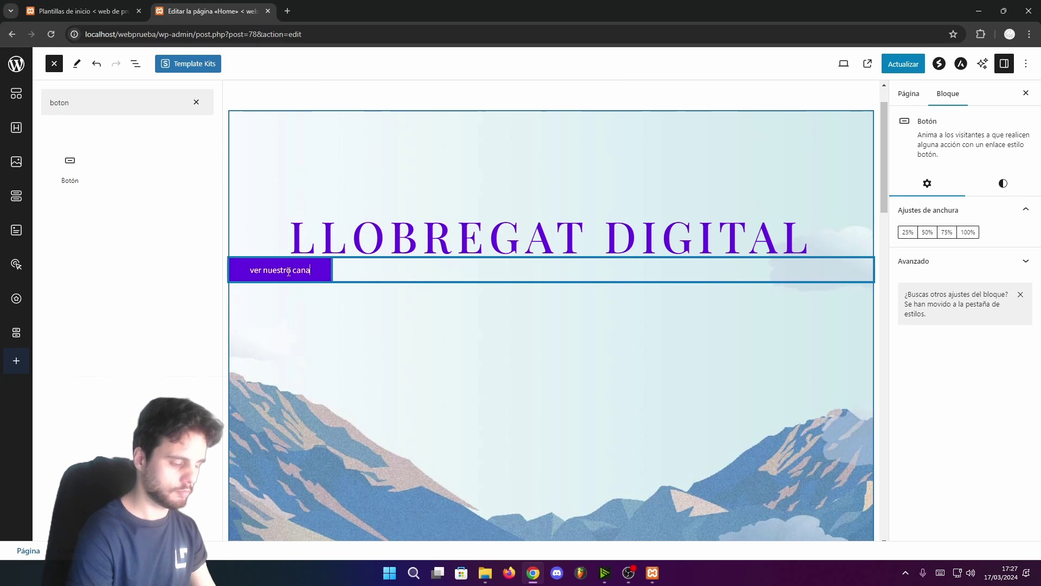
type("l")
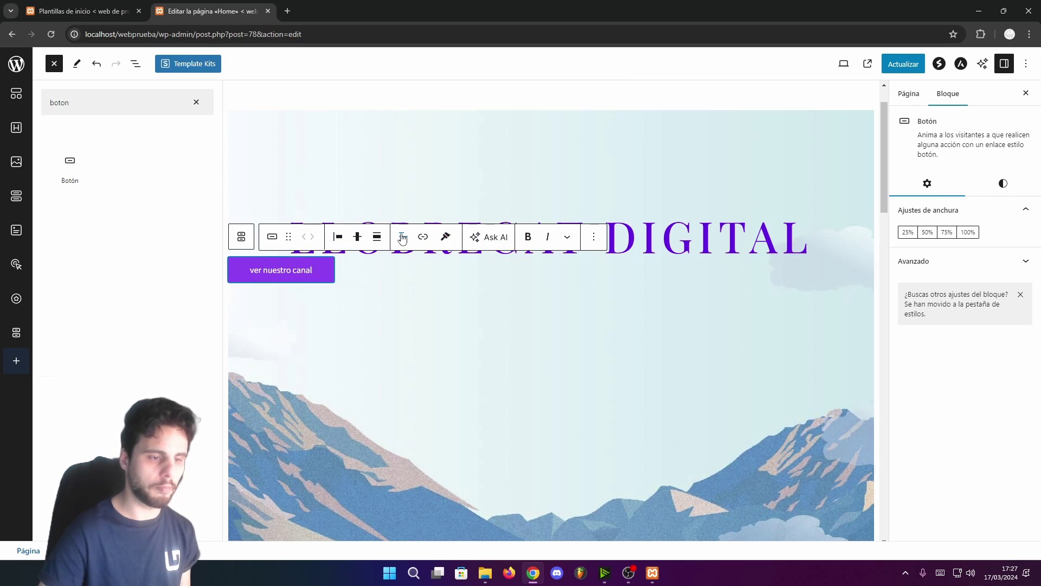
left_click(337, 239)
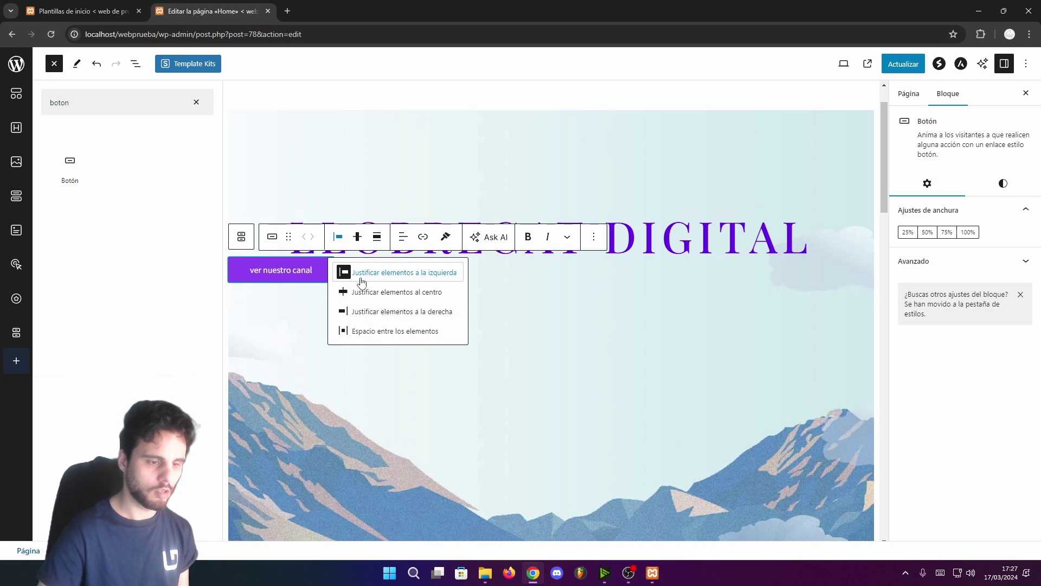
left_click(369, 293)
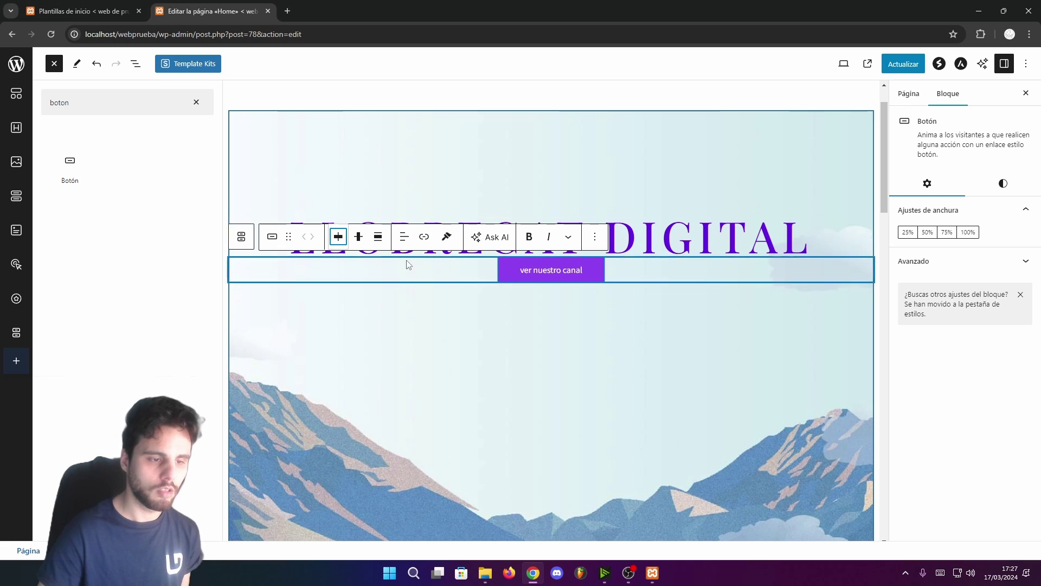
Link the "ver nuestro canal" button to the Llobregat Digital YouTube channel address, copied from its browser page, and make it open in a new tab
left_click(424, 238)
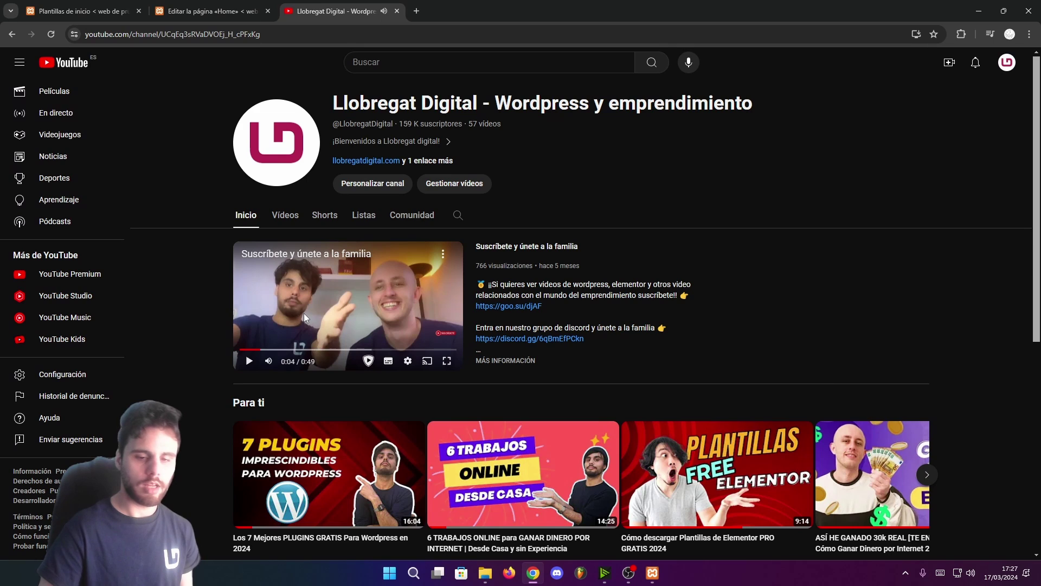
left_click(229, 33)
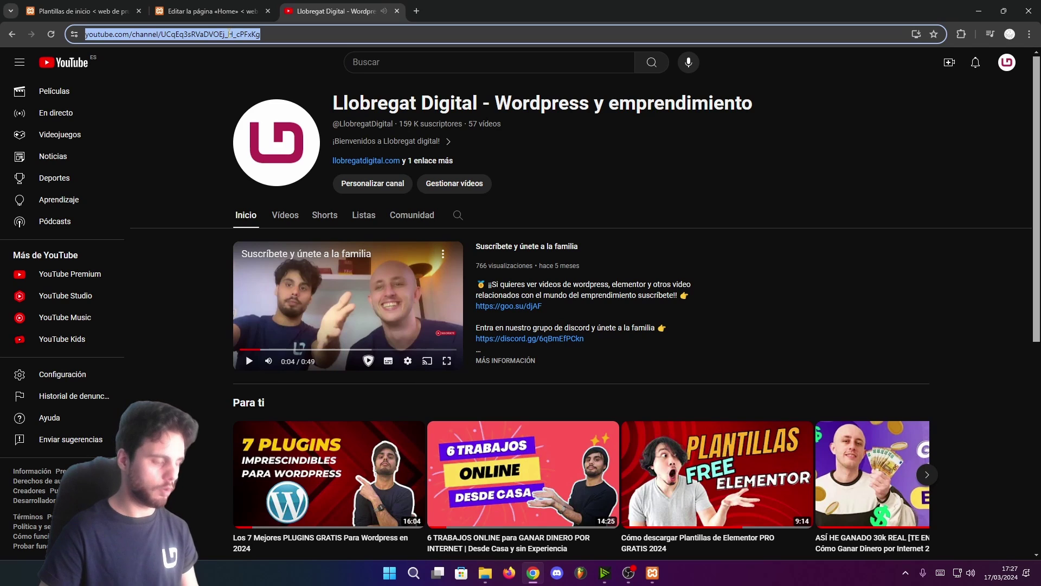
left_click(211, 11)
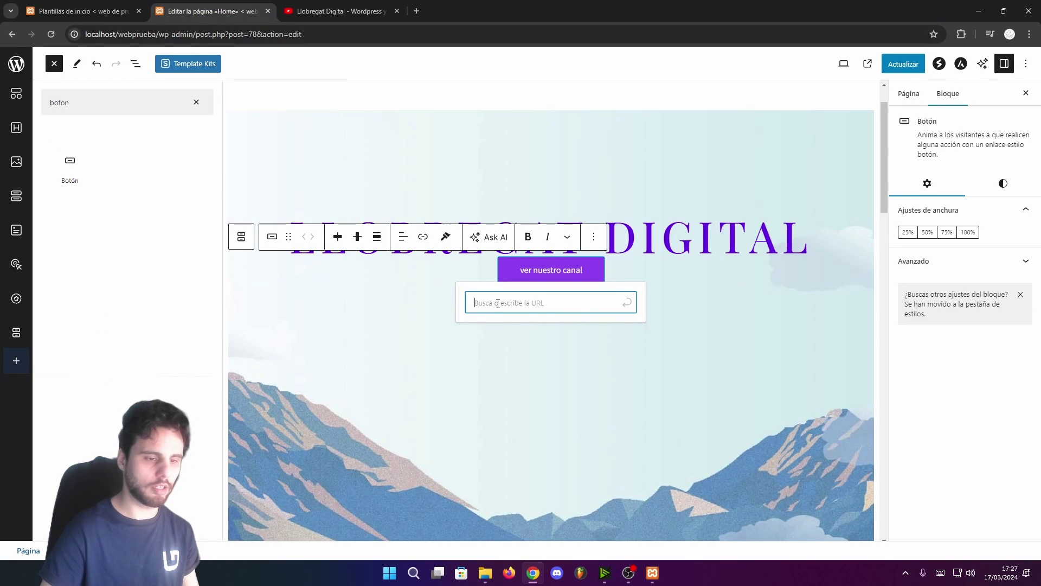
key("ctrl+v")
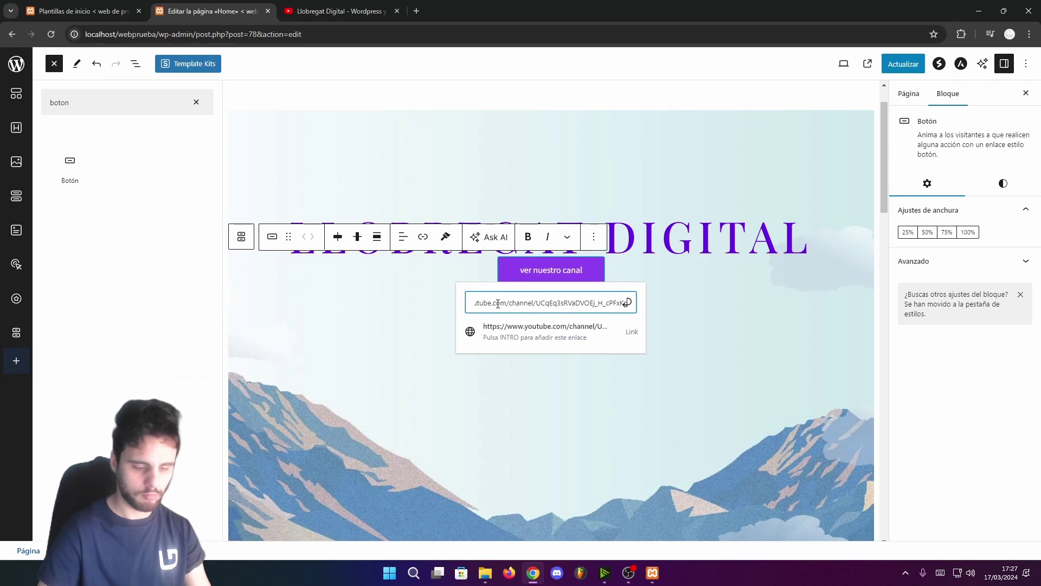
key("Return")
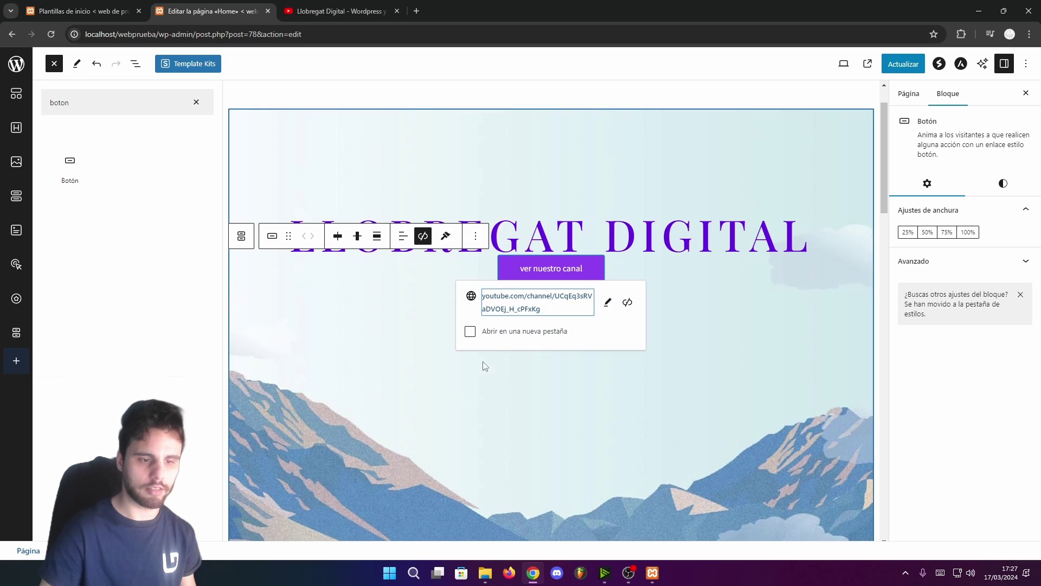
left_click(470, 332)
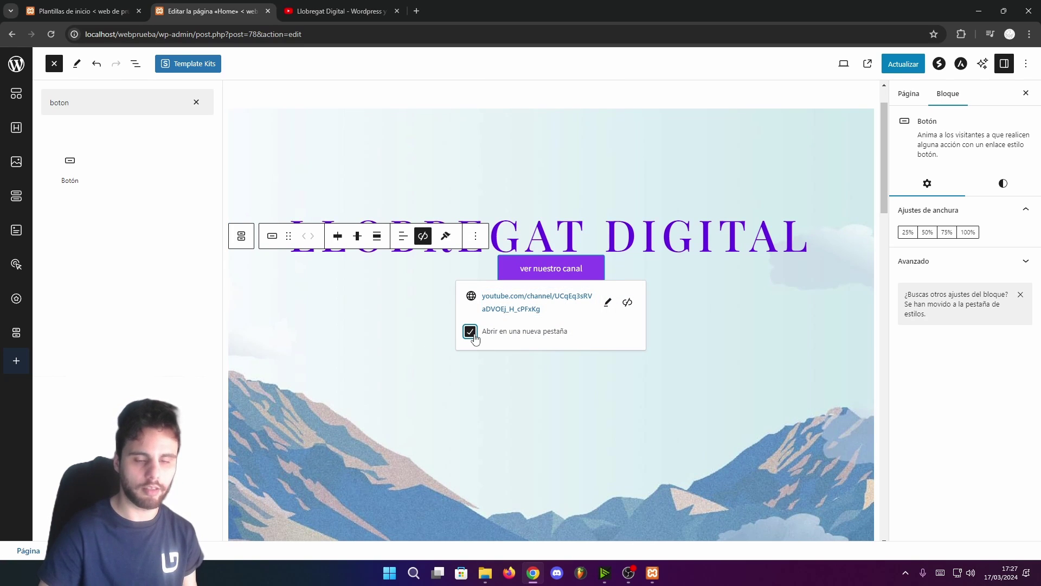
left_click(390, 356)
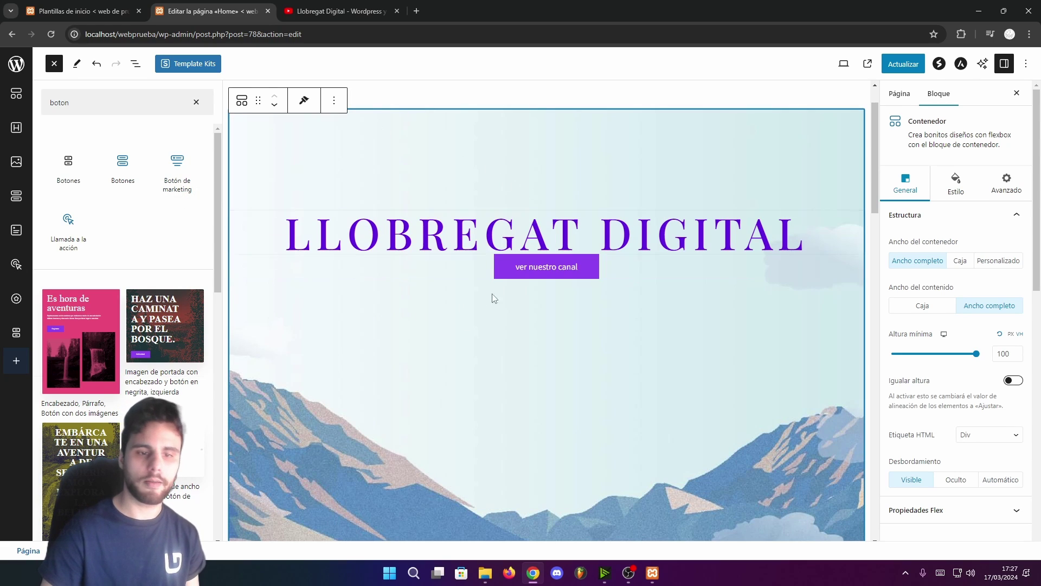
scroll(441, 317, "down", 6)
scroll(506, 302, "up", 2)
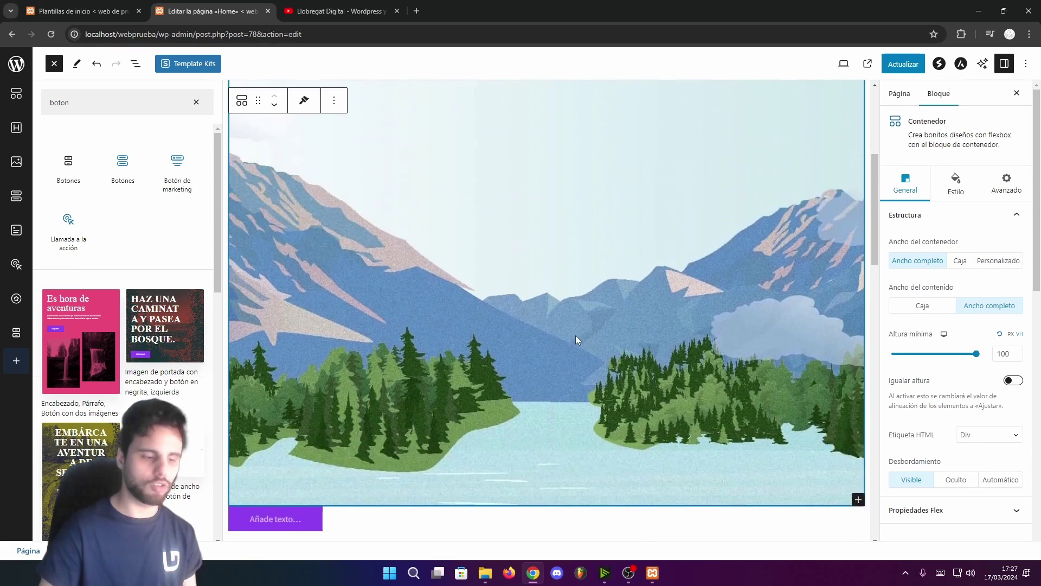
key("ctrl+z")
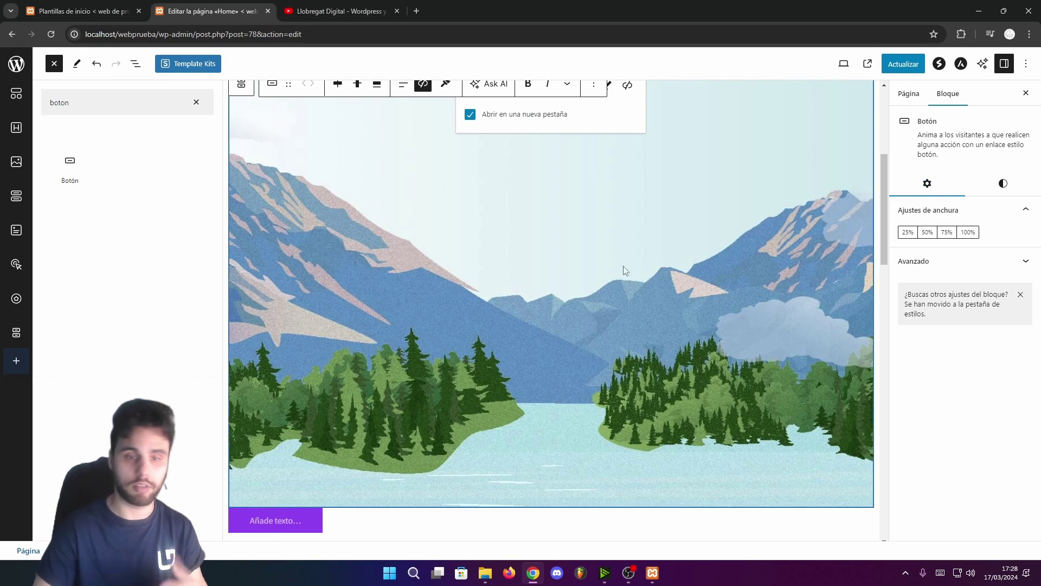
scroll(624, 273, "up", 3)
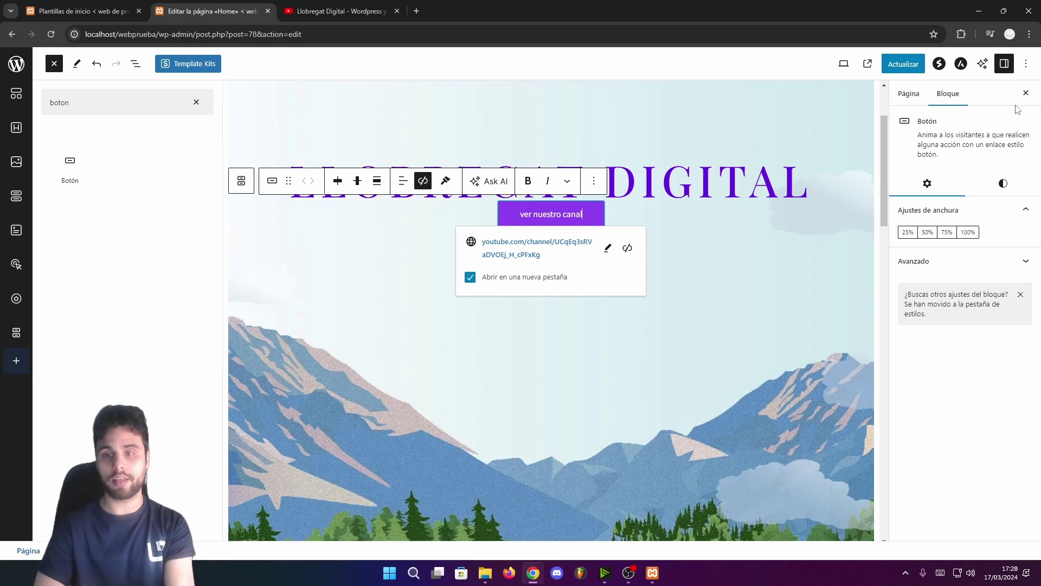
left_click(1004, 64)
left_click(1004, 65)
left_click(1004, 64)
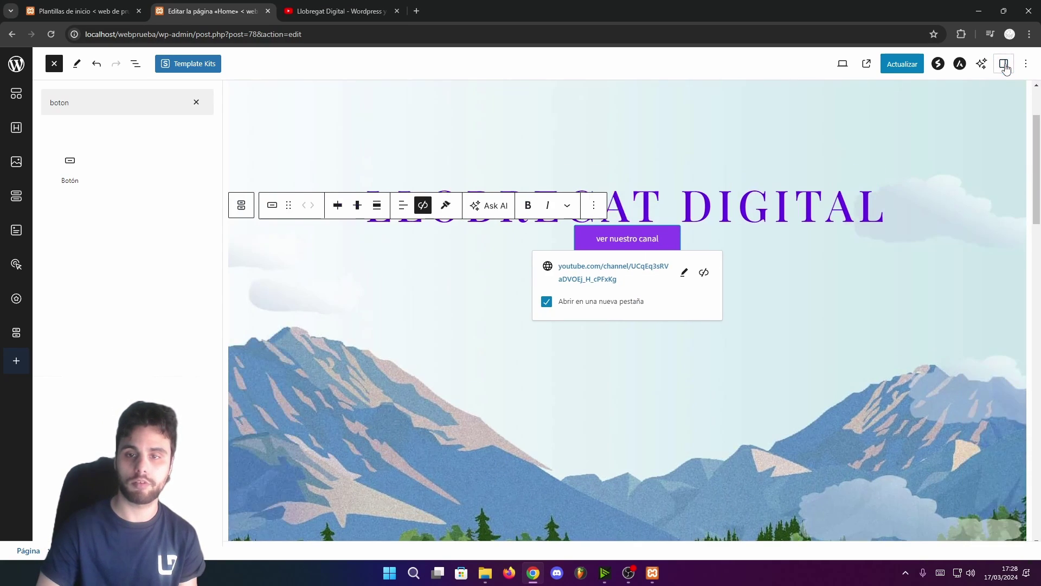
left_click(1004, 64)
left_click(1005, 64)
left_click(1005, 65)
left_click(1004, 64)
left_click(1005, 65)
left_click(1005, 65)
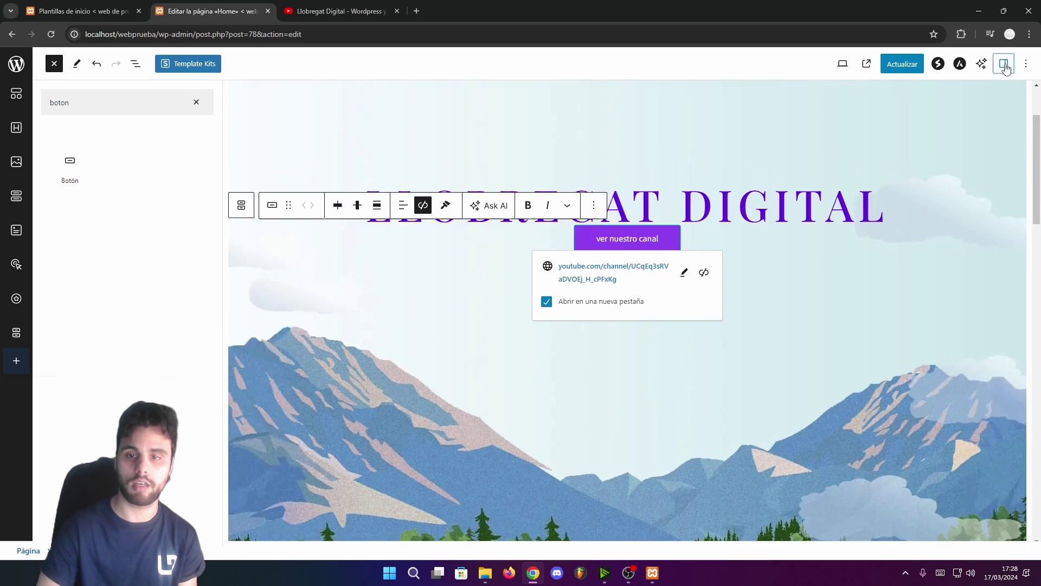
left_click(1004, 64)
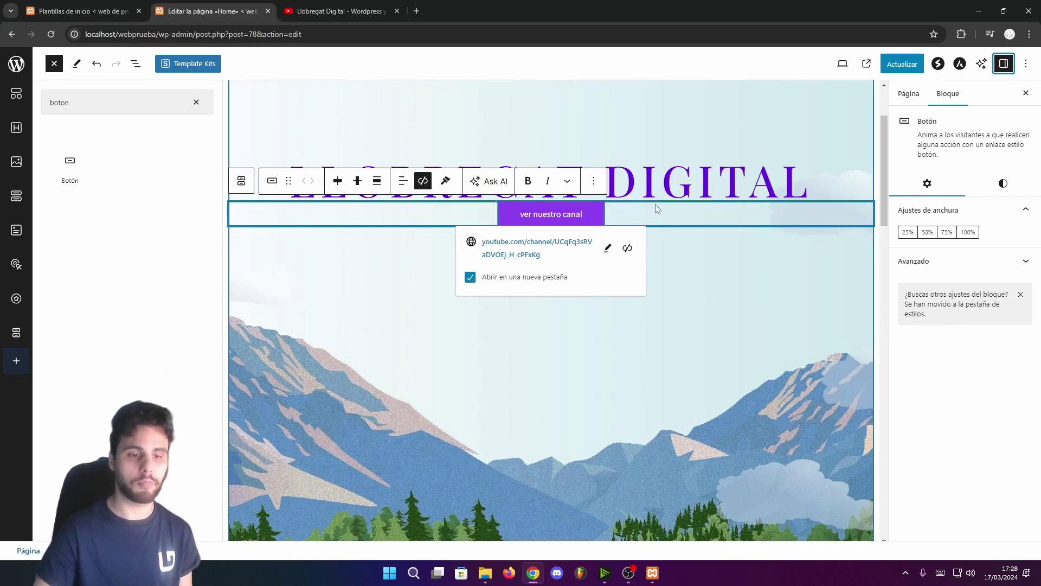
Try left and right alignment on the LLOBREGAT DIGITAL heading and return it to centre alignment
left_click(621, 178)
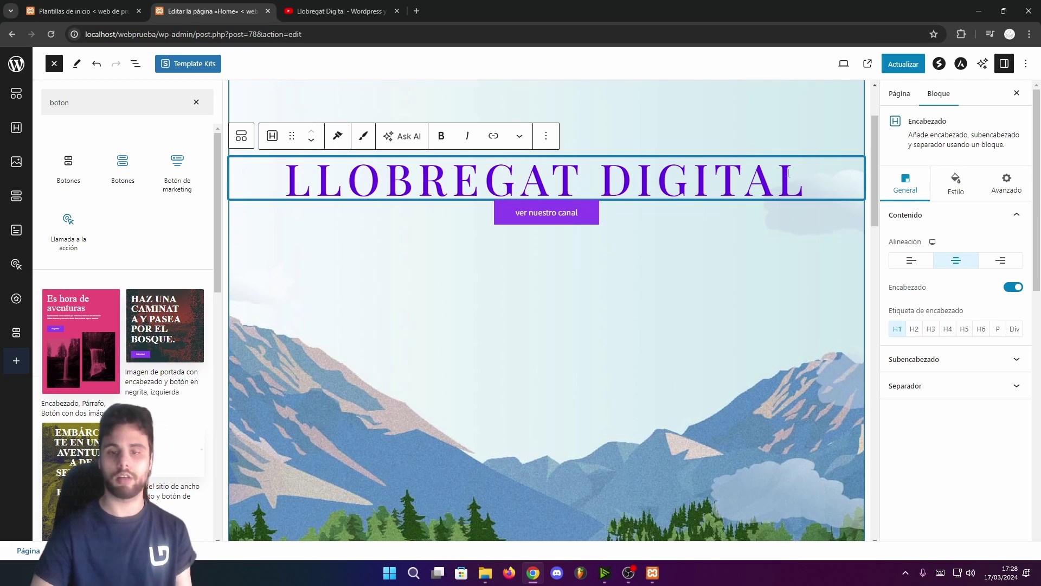
left_click(912, 262)
left_click(957, 261)
left_click(999, 261)
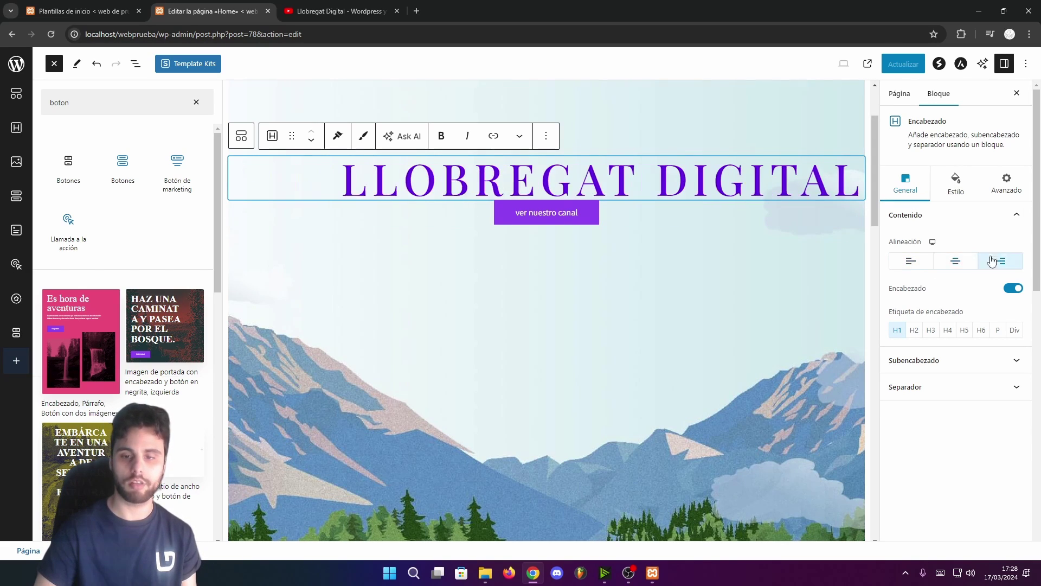
left_click(937, 262)
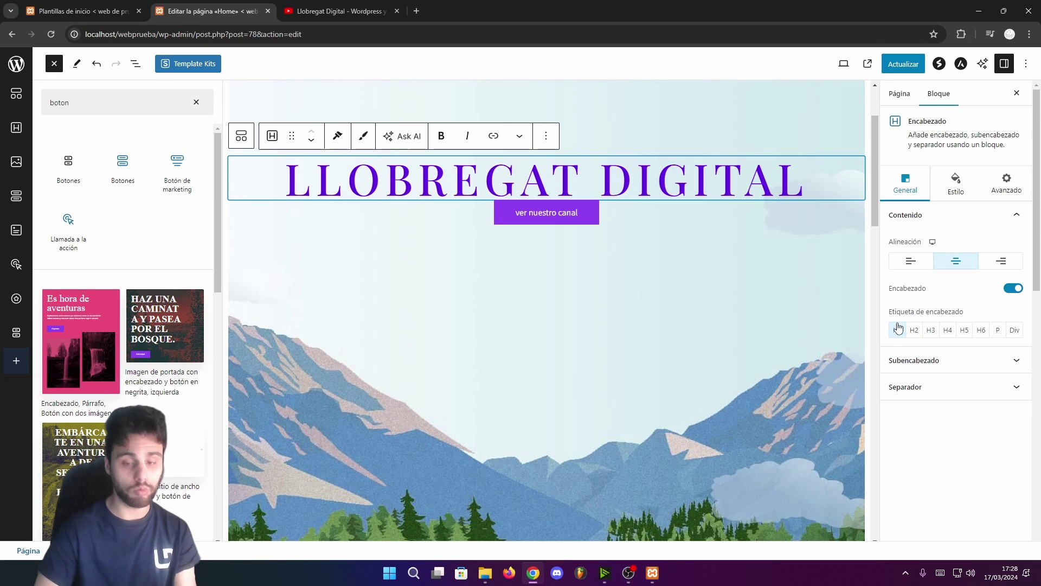
Try the H2 and H3 tags on the hero heading and return it to H1
left_click(914, 330)
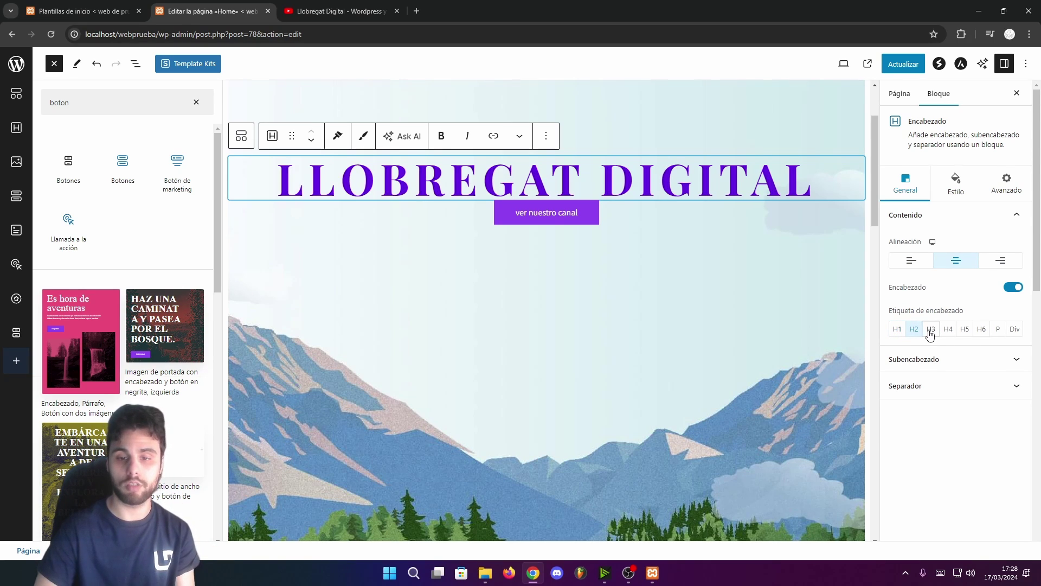
left_click(930, 330)
left_click(896, 330)
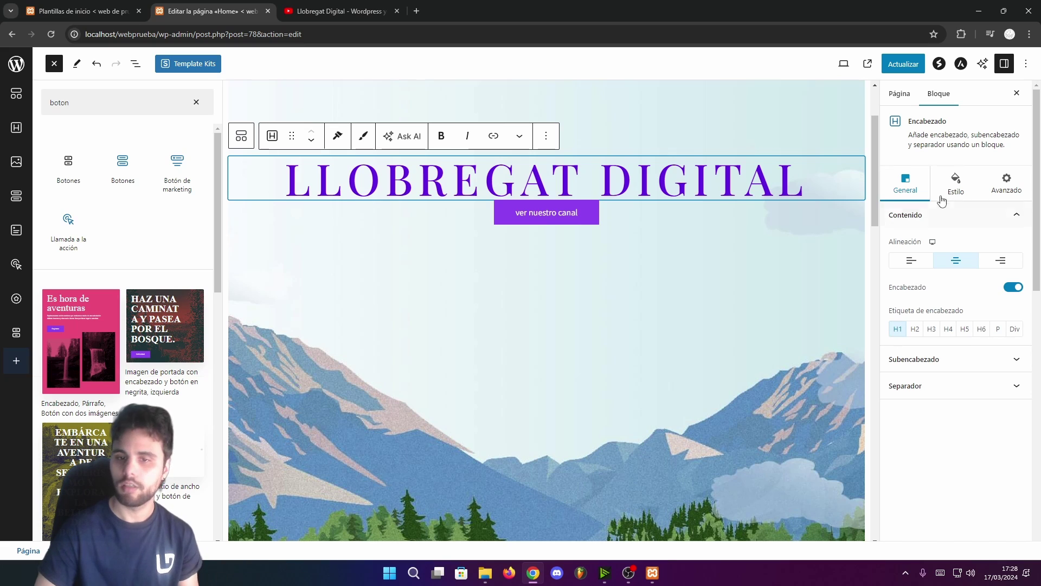
Try red and green text colours on the LLOBREGAT DIGITAL heading and set its colour to blue 0048E3
left_click(943, 194)
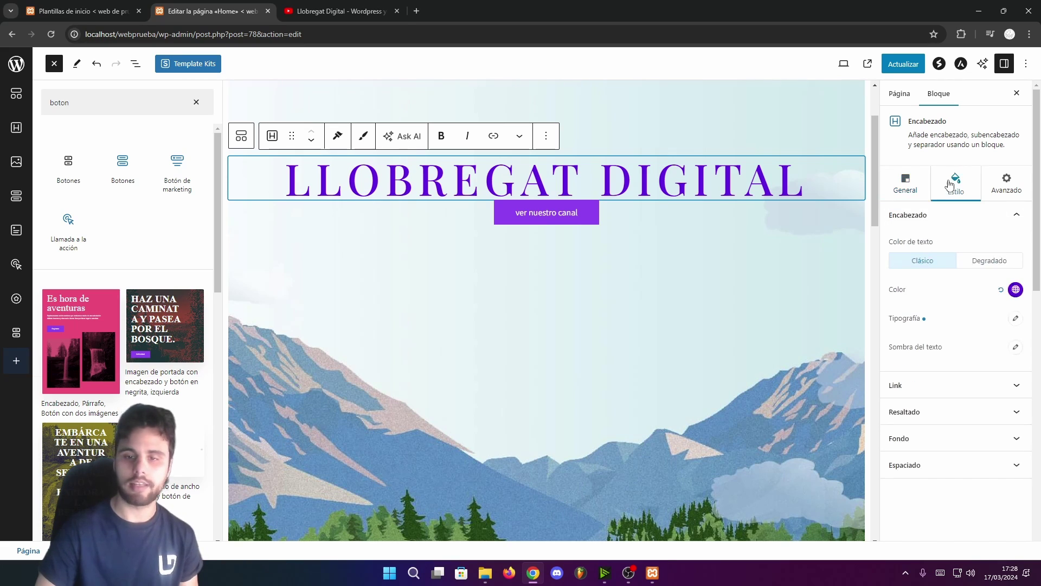
left_click(1015, 293)
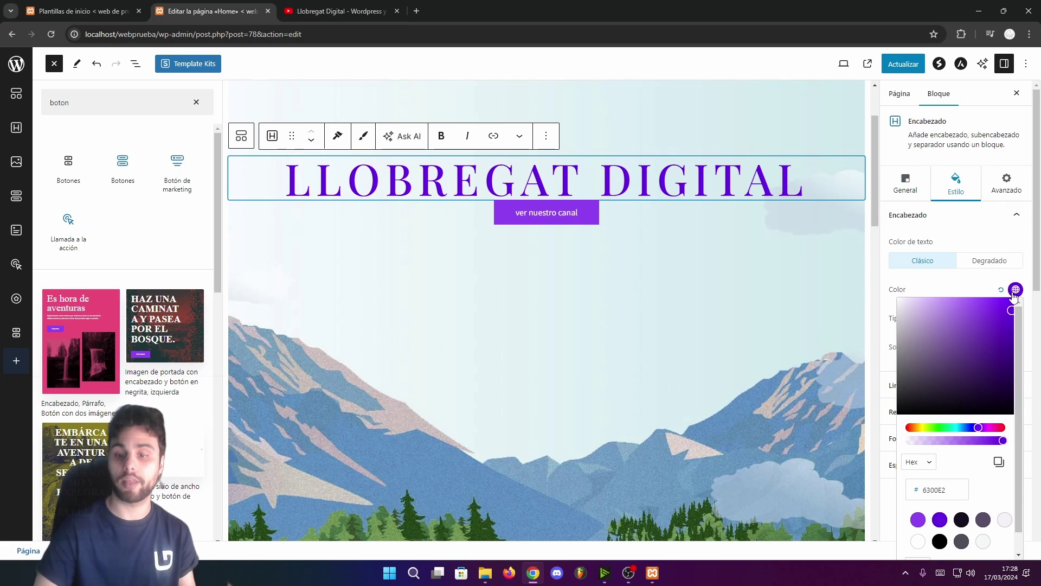
left_click_drag(999, 430, 1004, 430)
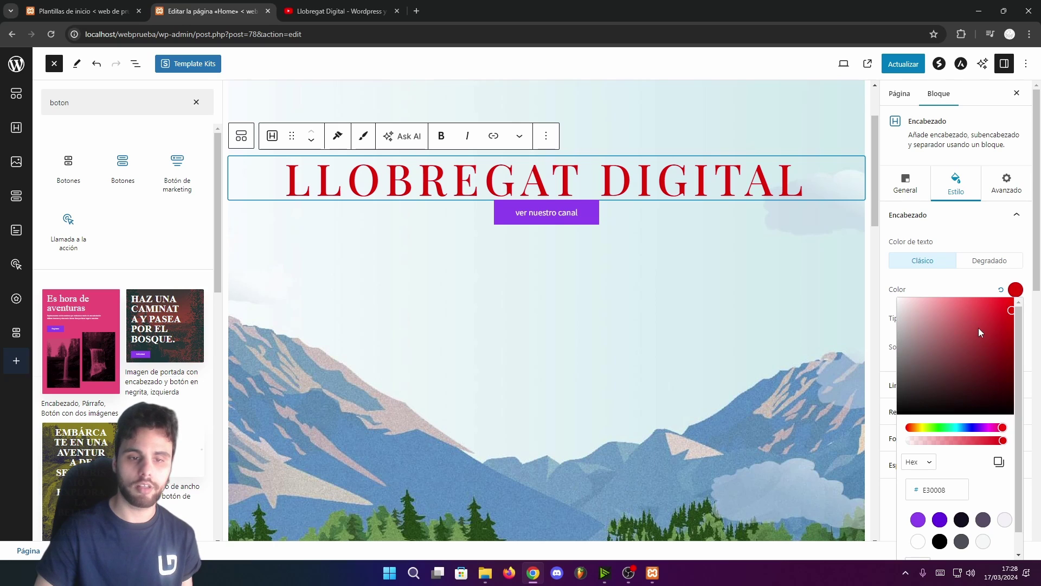
left_click(938, 430)
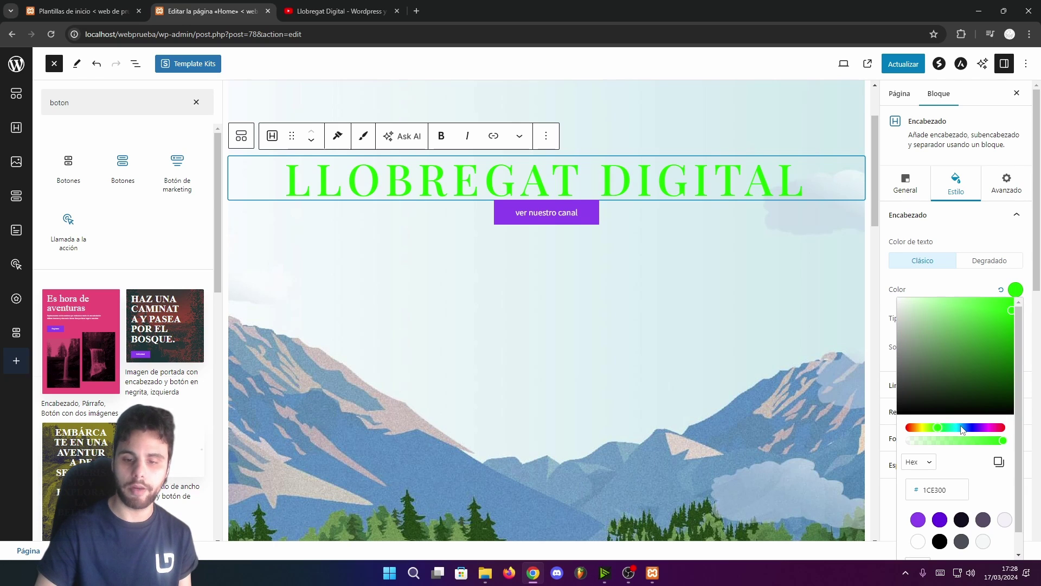
left_click_drag(938, 429, 968, 429)
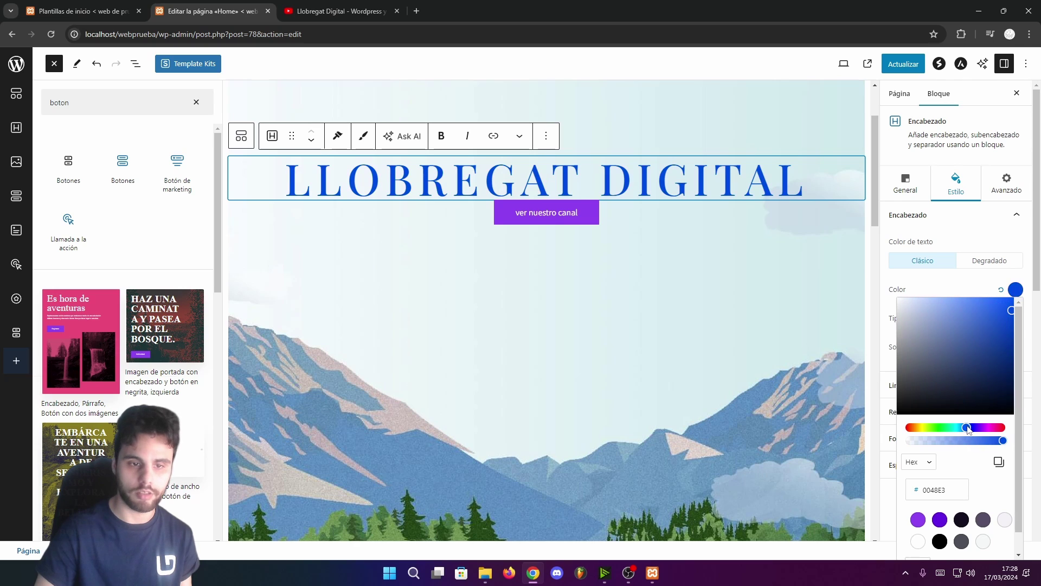
left_click(976, 286)
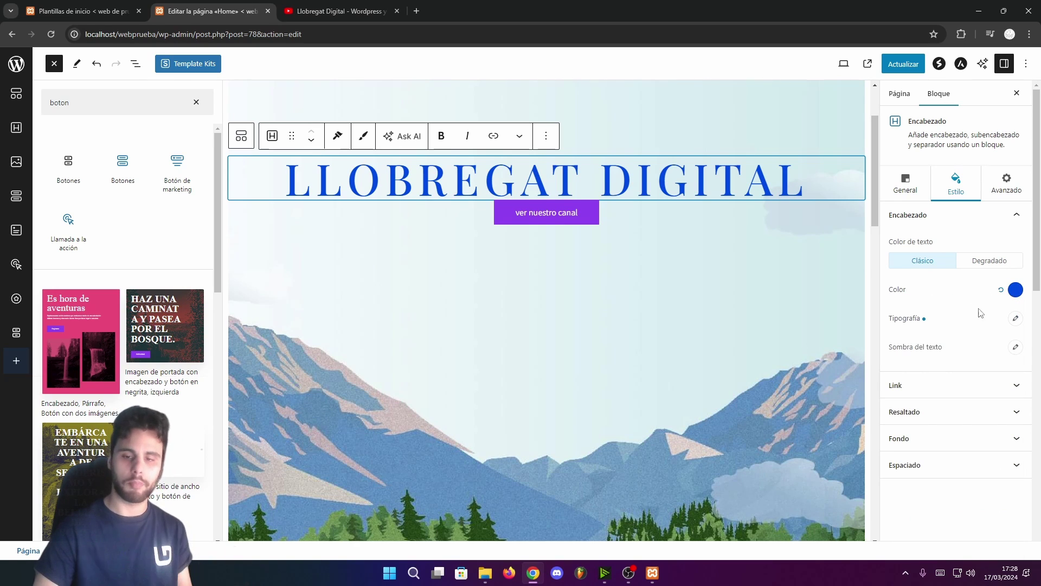
Set the font family of the LLOBREGAT DIGITAL heading to Unica One in its typography settings
left_click(1014, 319)
left_click(1001, 359)
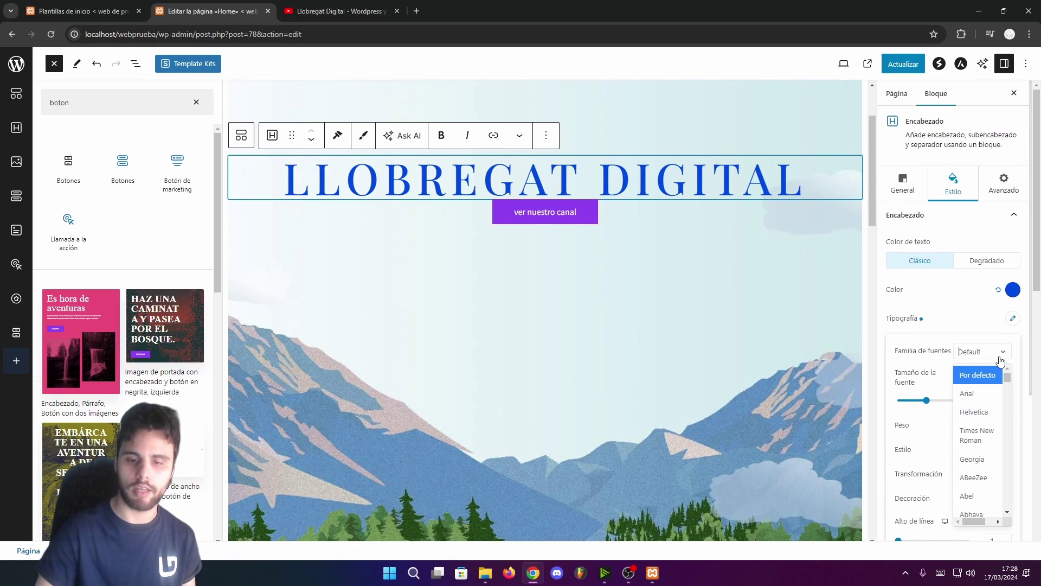
scroll(976, 412, "down", 5)
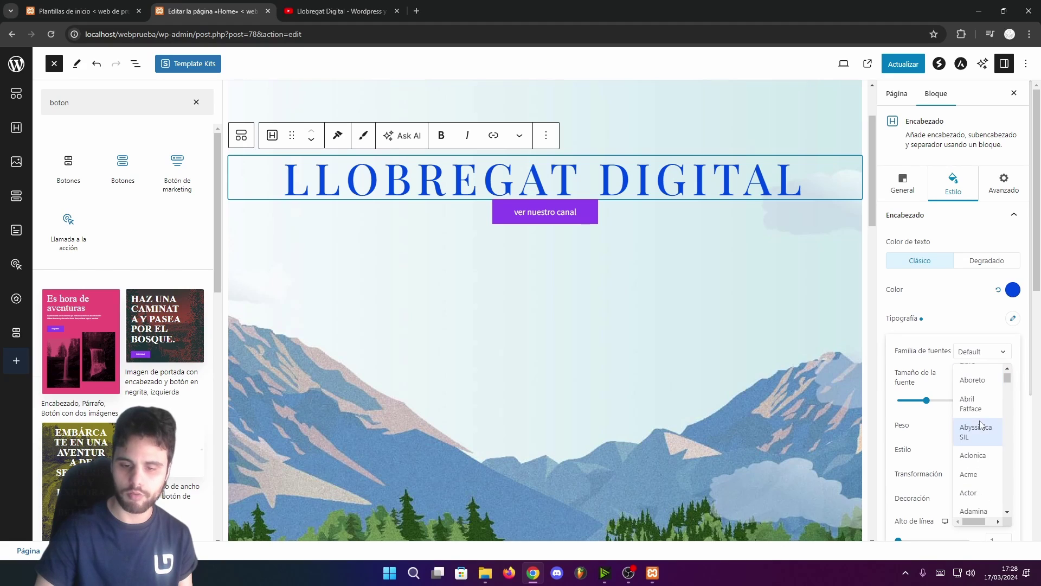
left_click_drag(1006, 378, 1006, 496)
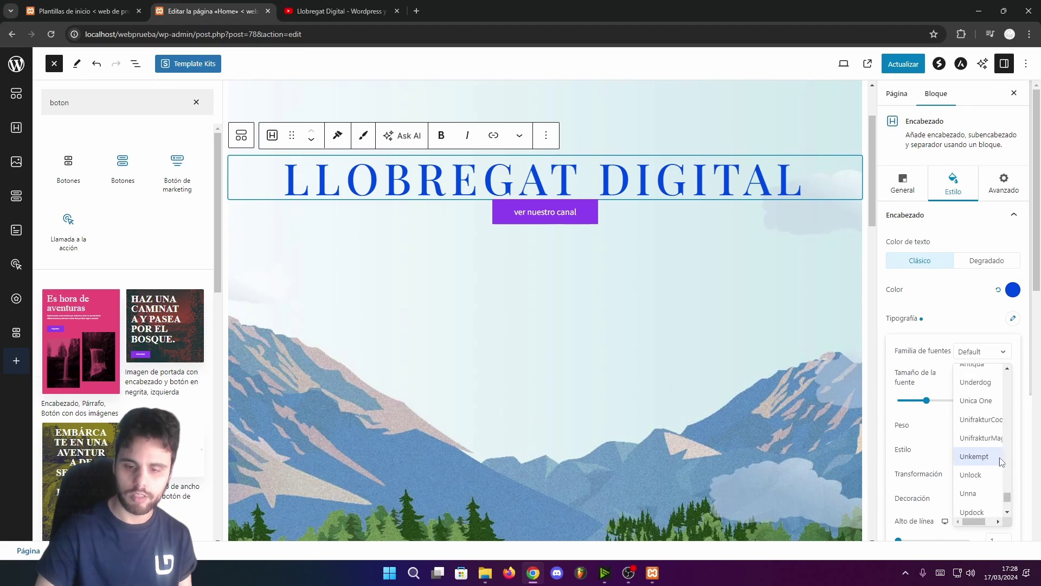
left_click(975, 401)
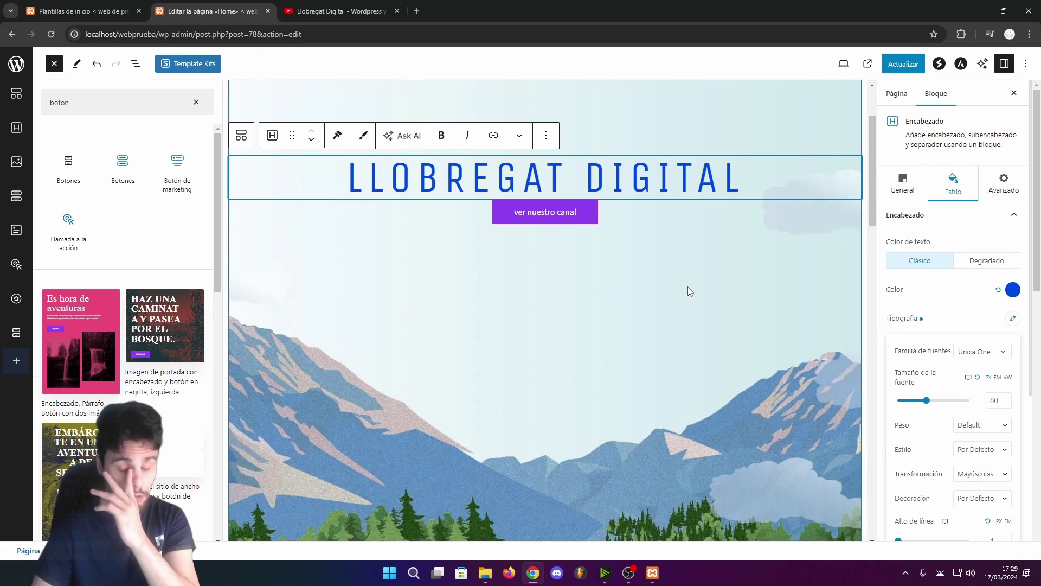
Set the font weight of the LLOBREGAT DIGITAL heading to 400
scroll(976, 410, "down", 1)
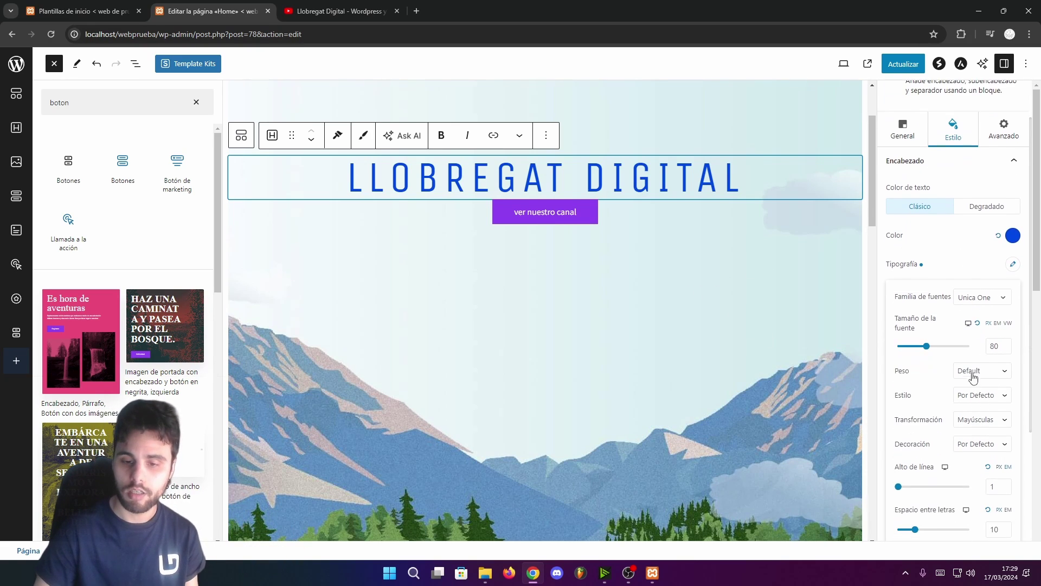
left_click(980, 370)
left_click(980, 395)
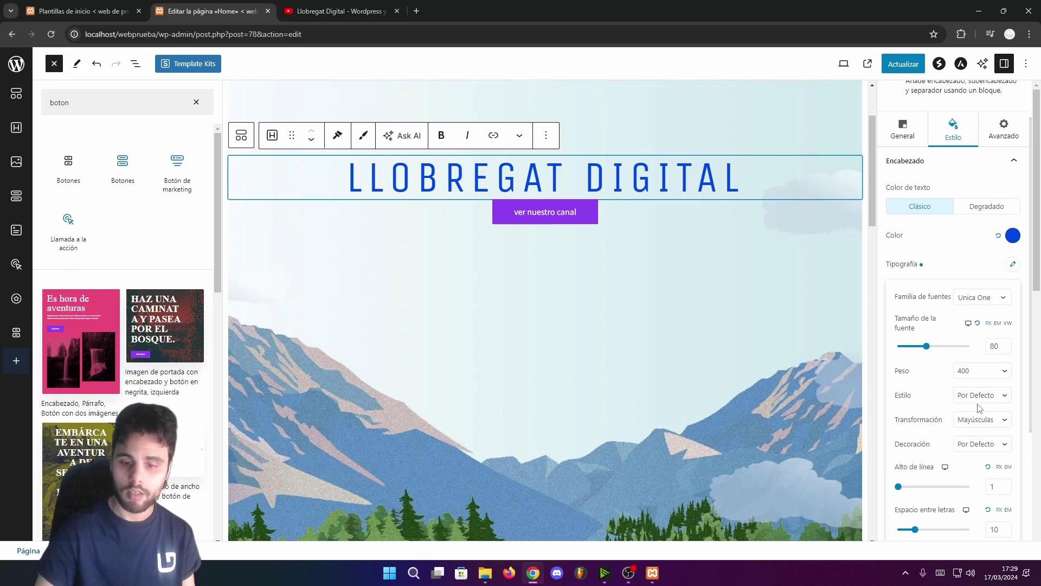
Try the Cursiva and Oblicua font styles on the LLOBREGAT DIGITAL heading and return it to Por Defecto
left_click(980, 396)
left_click(971, 419)
left_click(979, 396)
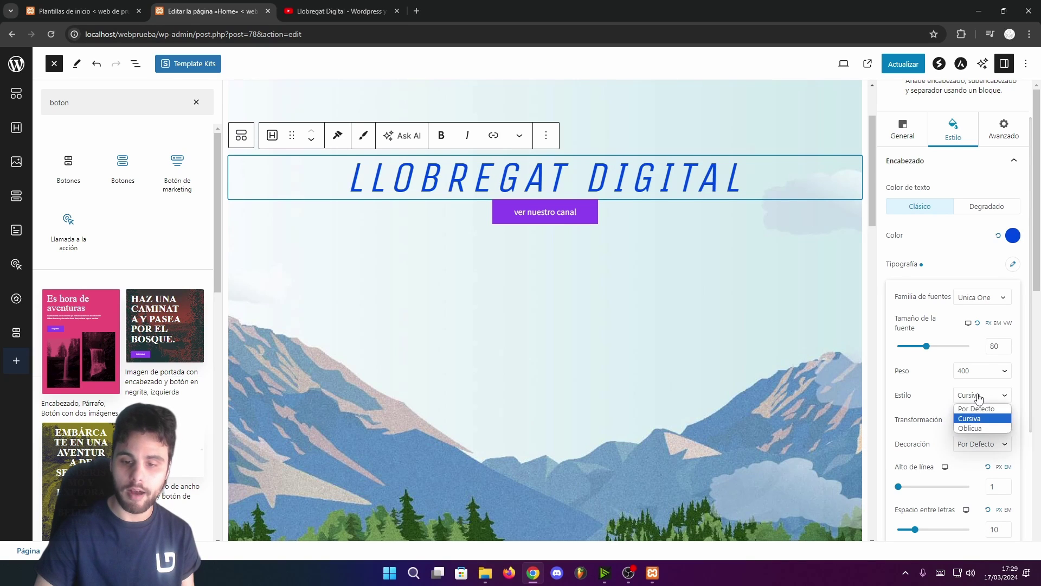
left_click(972, 428)
left_click(978, 396)
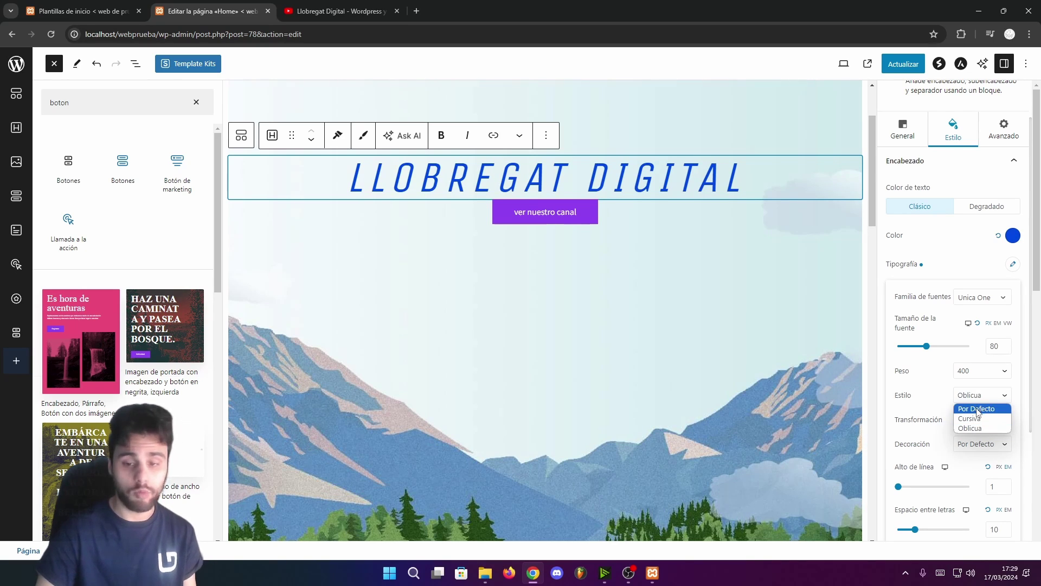
left_click(978, 409)
Set the letter spacing of the LLOBREGAT DIGITAL heading to 18 in its typography settings
scroll(956, 431, "down", 2)
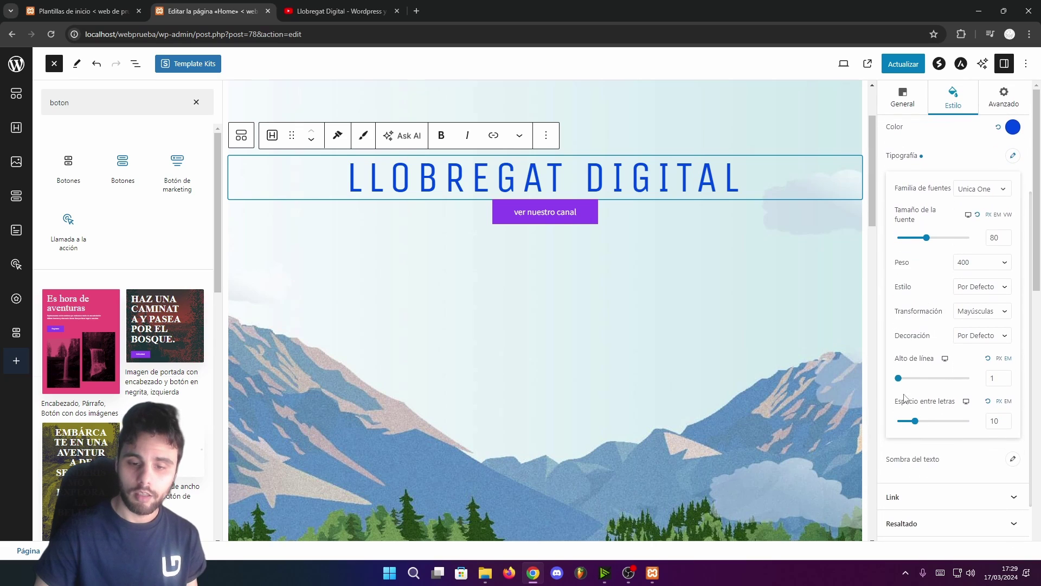
left_click_drag(918, 431, 920, 431)
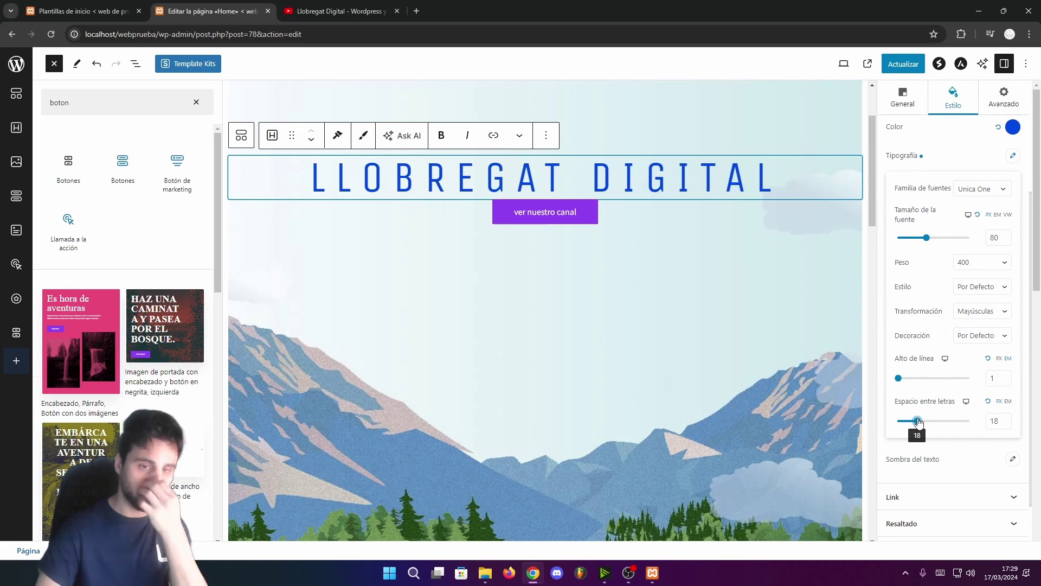
left_click(969, 151)
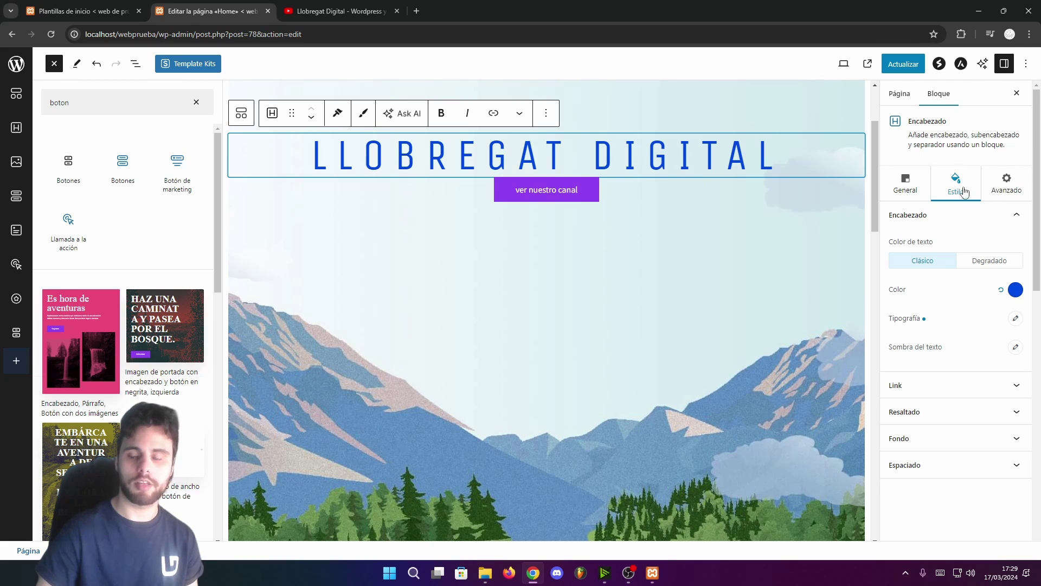
Expand the Animations and Avanzado sections in the heading's advanced settings to examine their options
left_click(1001, 185)
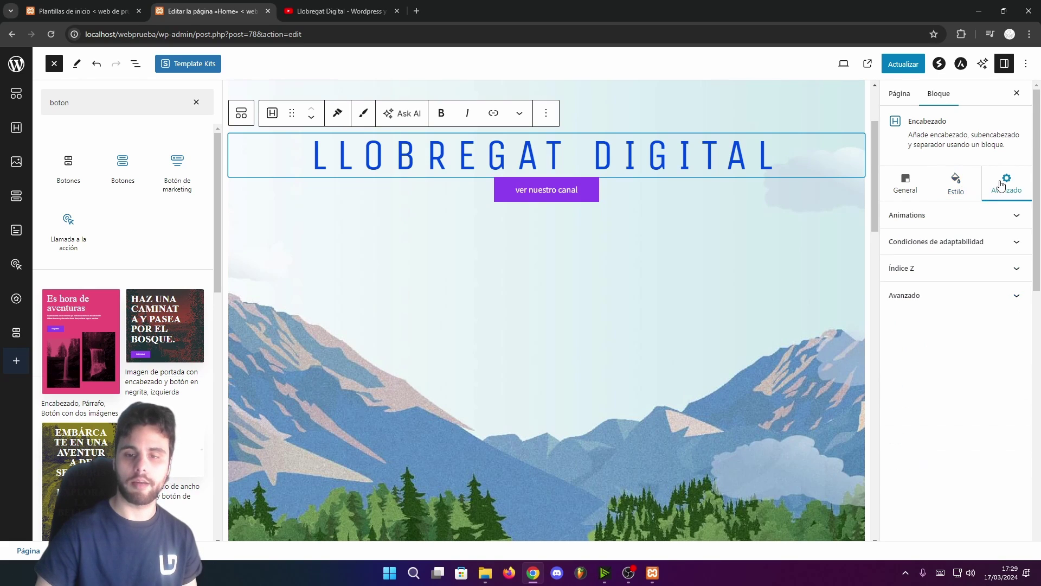
left_click(944, 218)
left_click(918, 342)
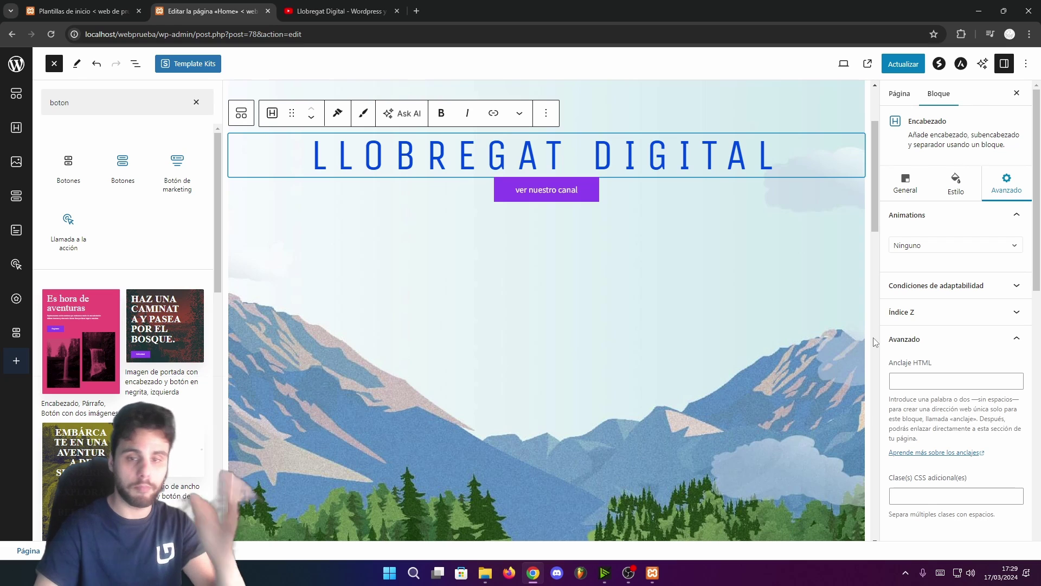
Close the block inserter to give the hero section the wider editing area
left_click_drag(874, 200, 875, 165)
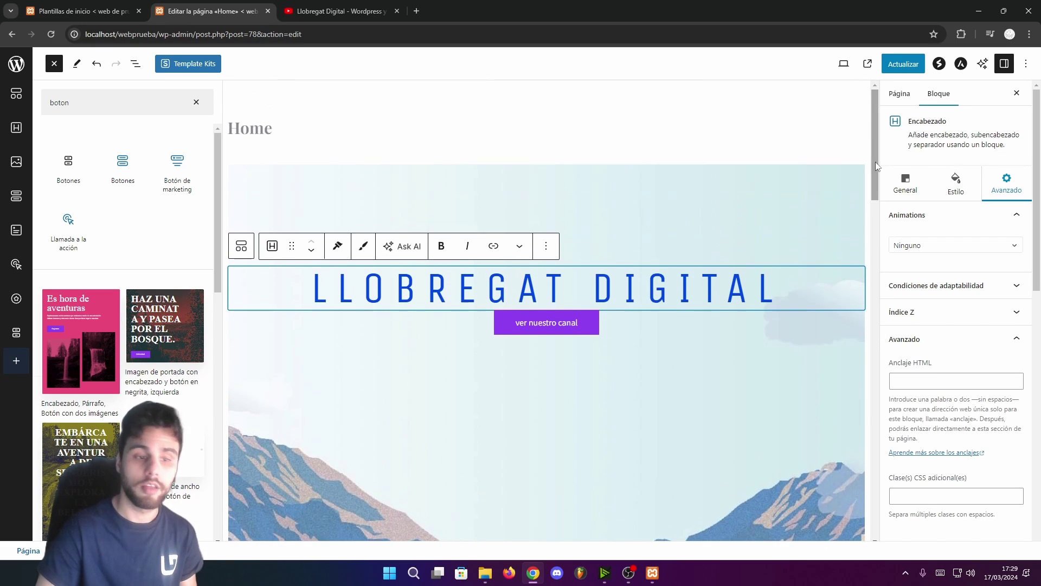
scroll(681, 375, "down", 6)
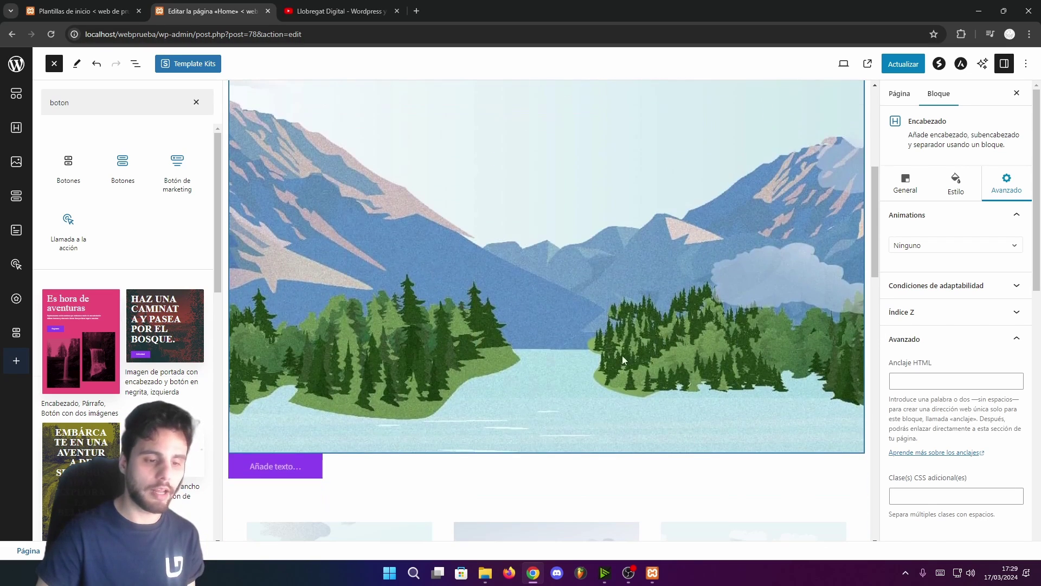
left_click(53, 65)
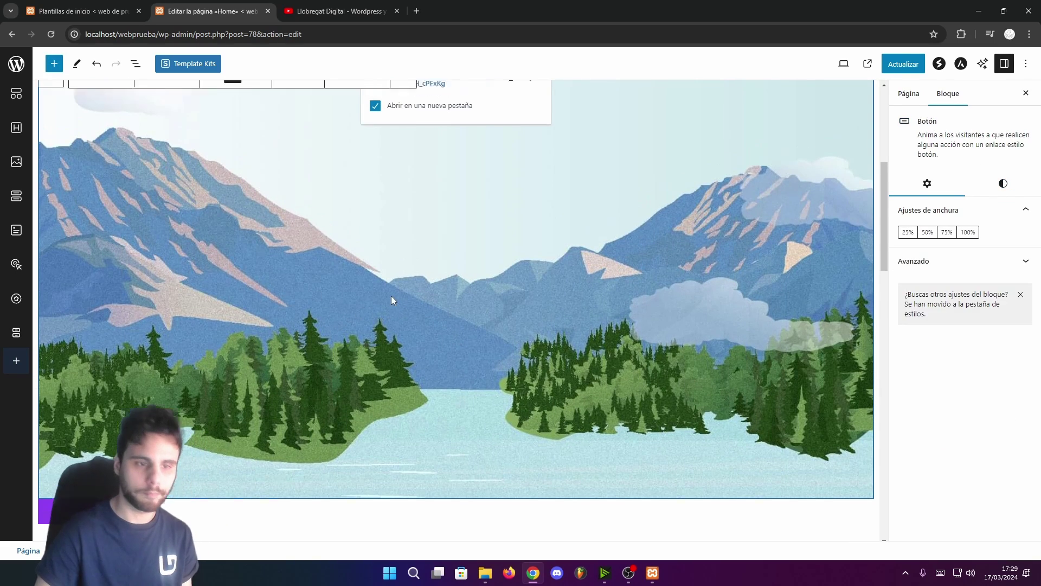
scroll(378, 302, "up", 3)
scroll(263, 360, "down", 1)
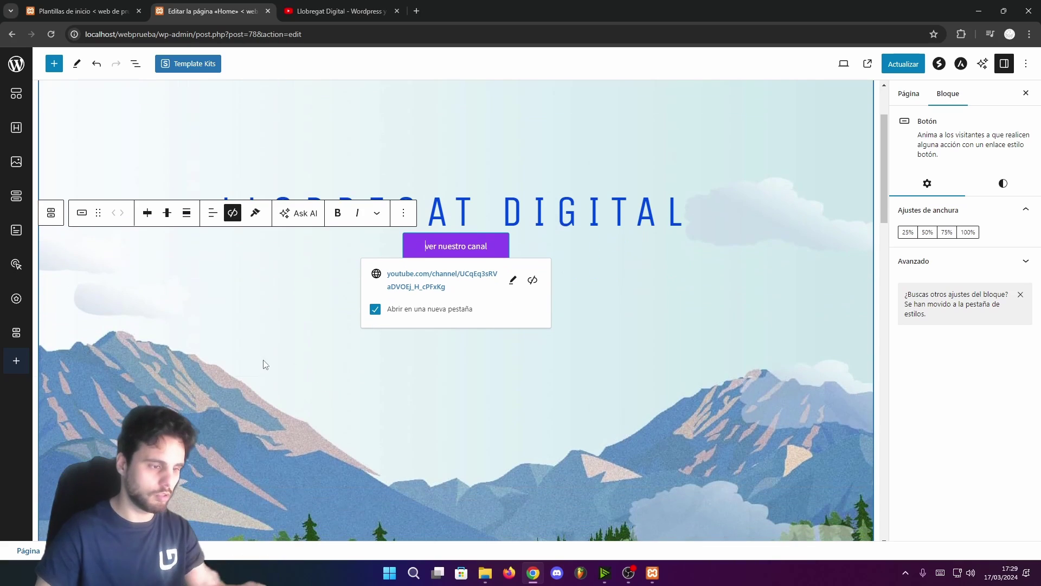
scroll(321, 379, "down", 2)
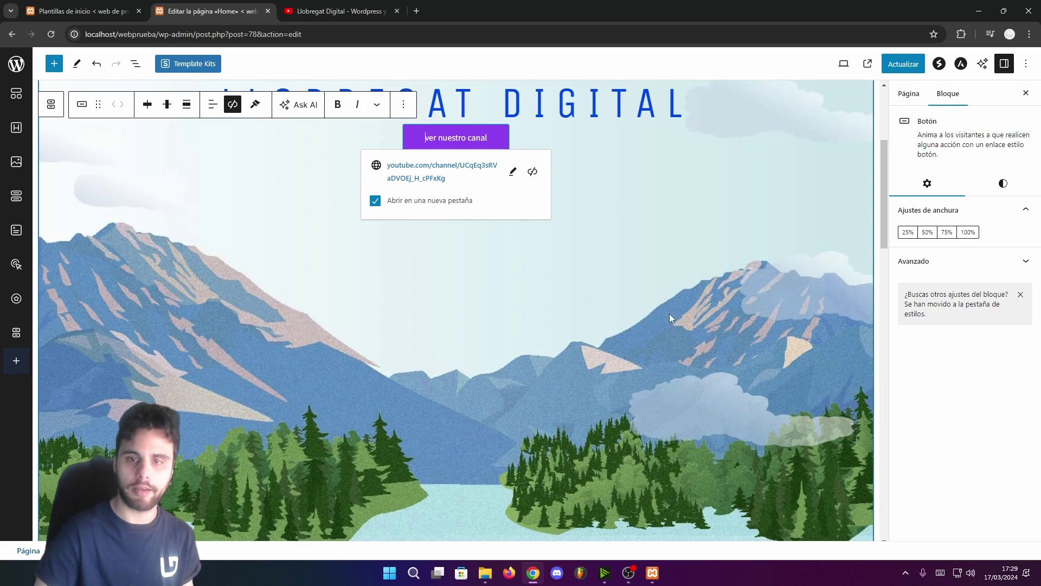
scroll(254, 188, "up", 4)
Open the free Pixabay image library to replace the hero container's background image
left_click(254, 188)
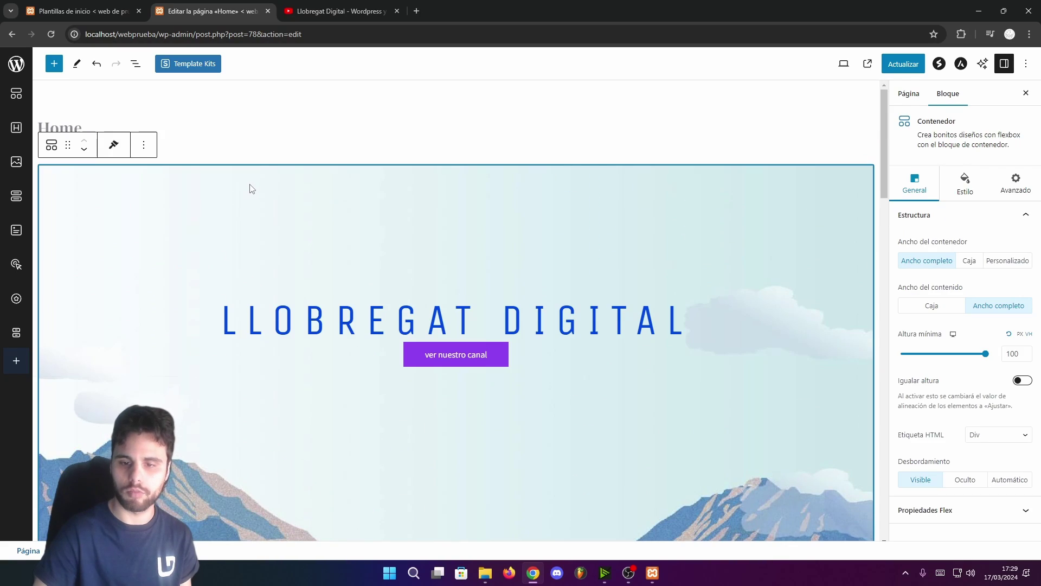
left_click(970, 181)
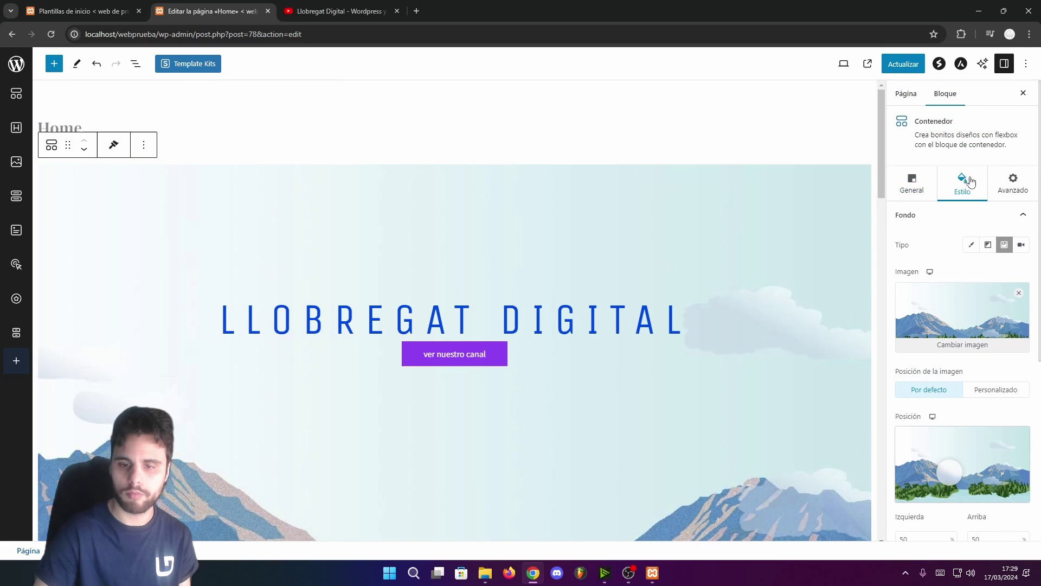
left_click(970, 344)
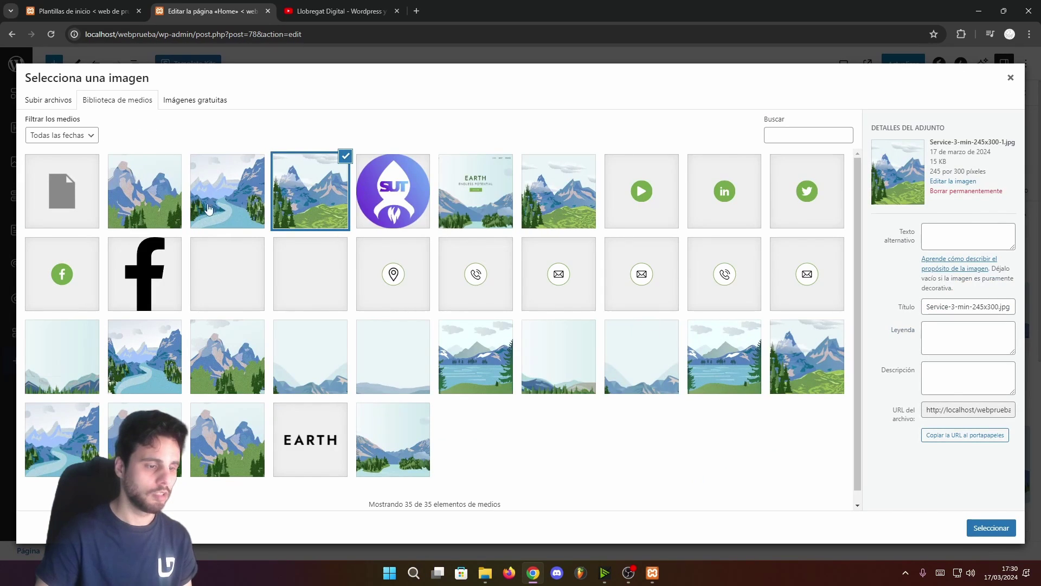
left_click(204, 102)
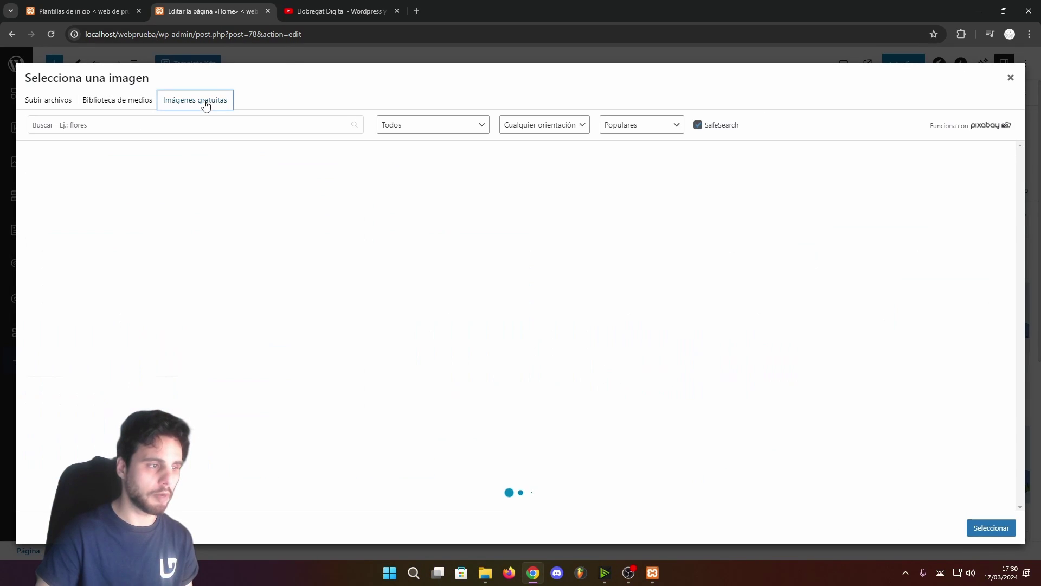
left_click(234, 130)
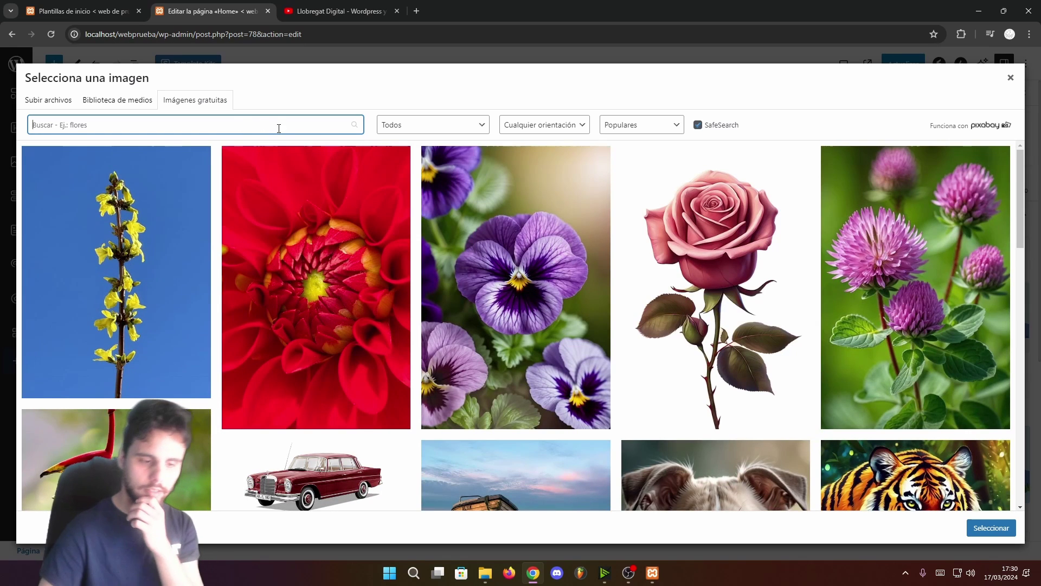
Filter the free images to Horizontal orientation and use the "Spring, Forest, Trees" picture as the hero container's background
left_click(542, 125)
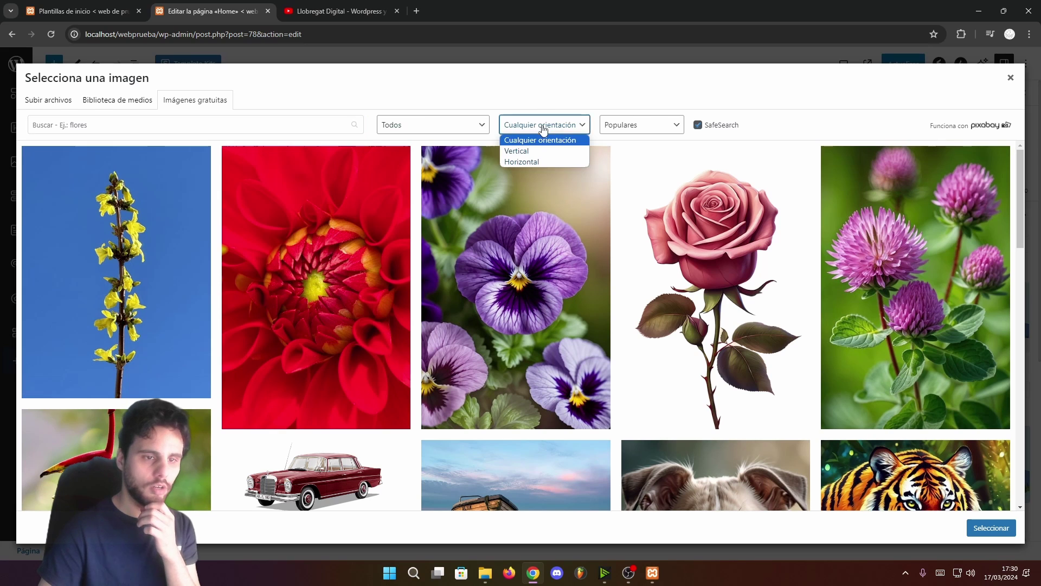
left_click(541, 161)
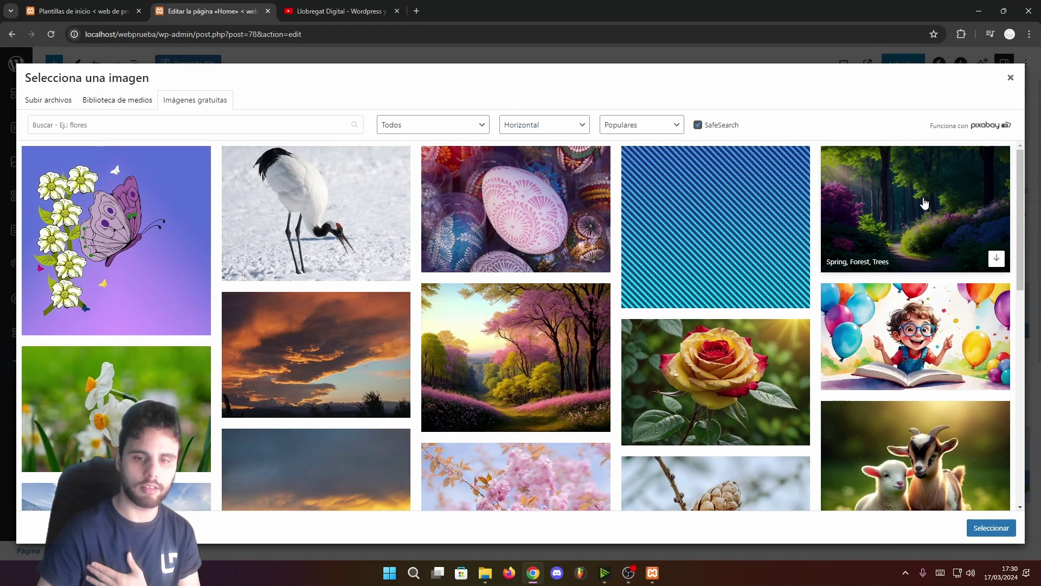
left_click(924, 203)
left_click(968, 124)
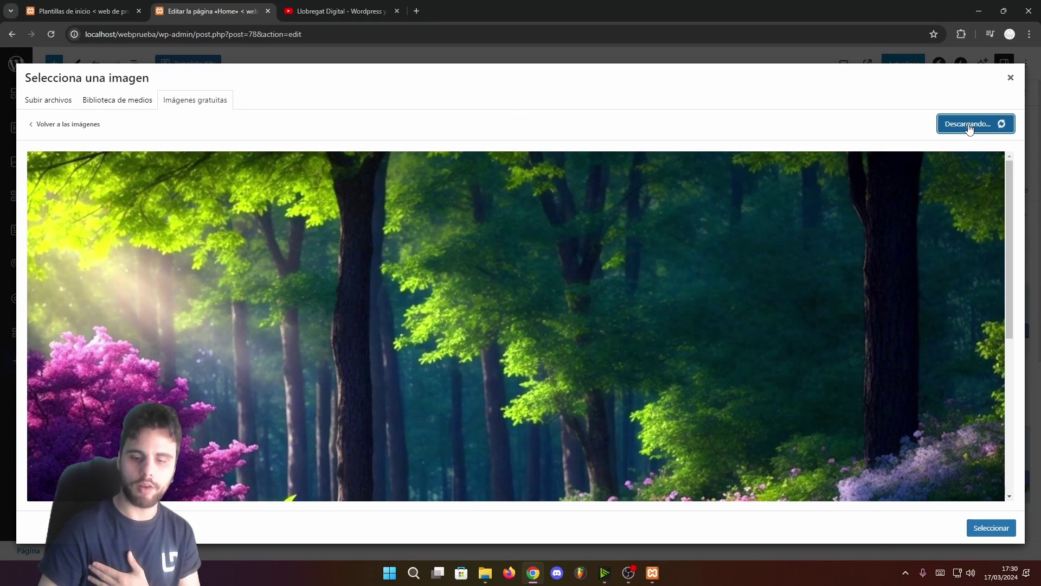
scroll(496, 321, "down", 4)
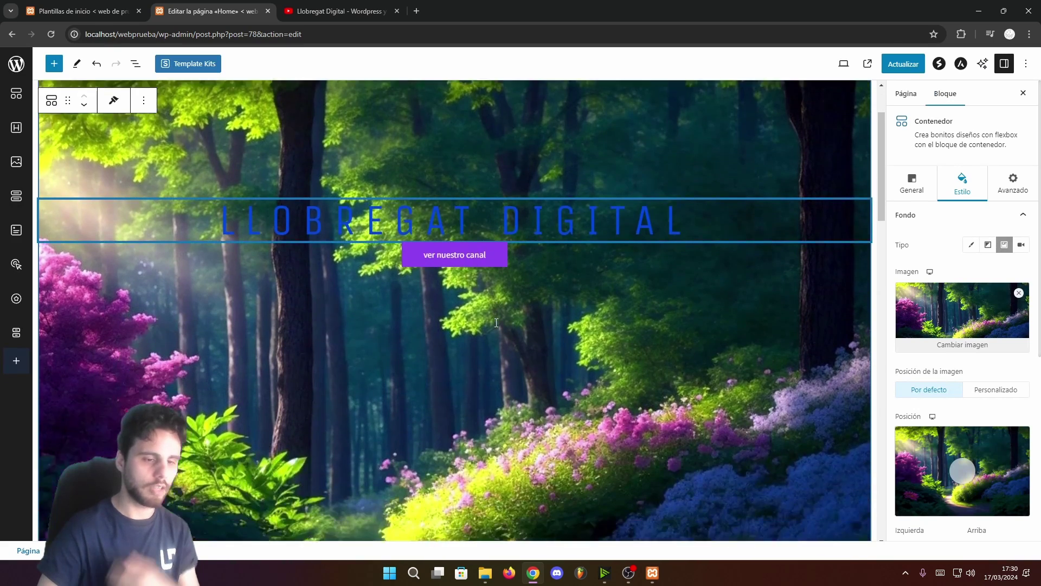
scroll(496, 321, "up", 4)
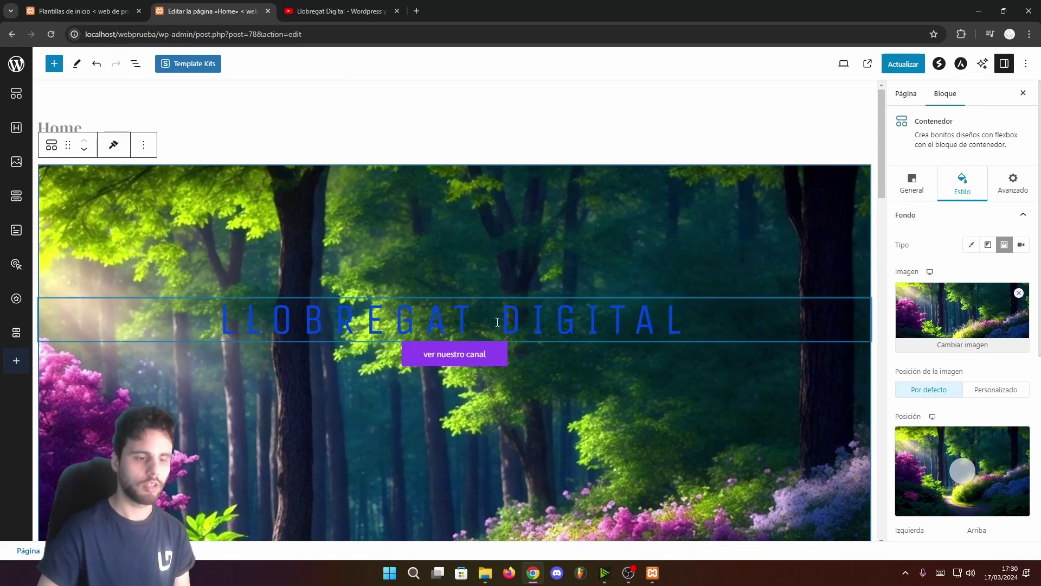
Set the text colour of the LLOBREGAT DIGITAL heading to white FFFFFF
left_click(529, 321)
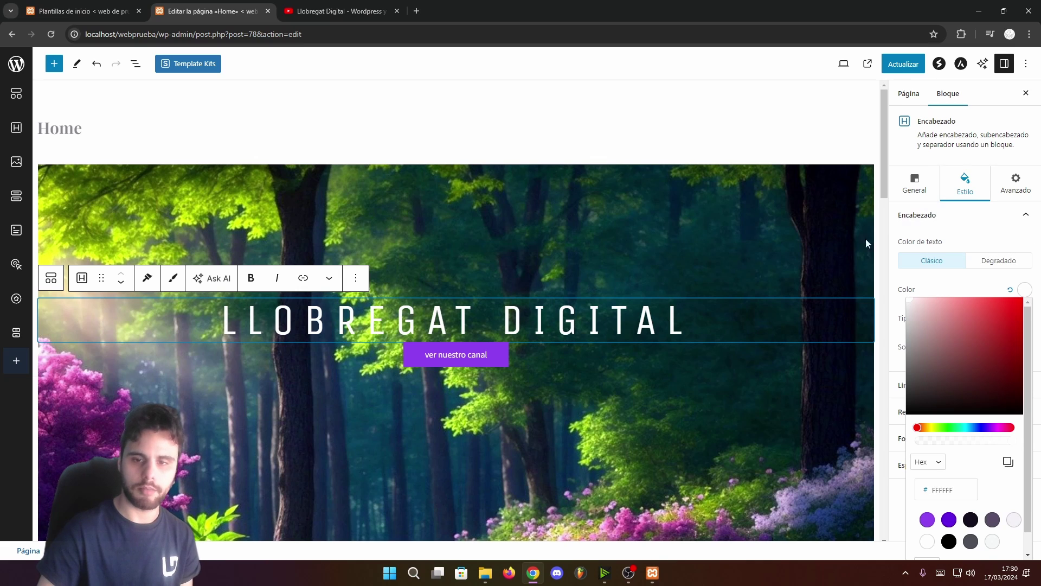
left_click(640, 190)
Add a gradient overlay to the hero container's background and set its start colour to semi-transparent black 00000080
scroll(938, 313, "down", 5)
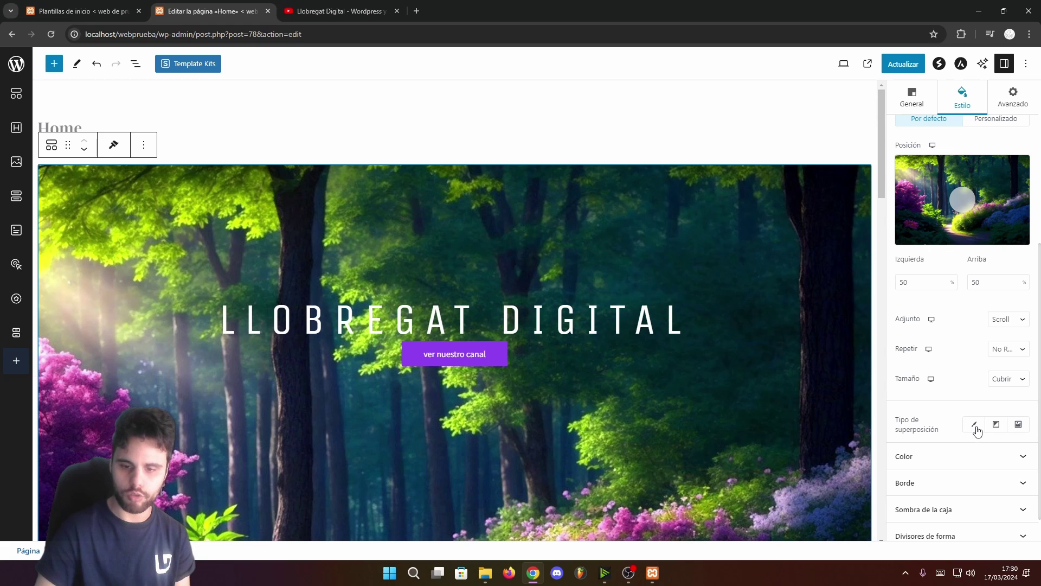
left_click(996, 424)
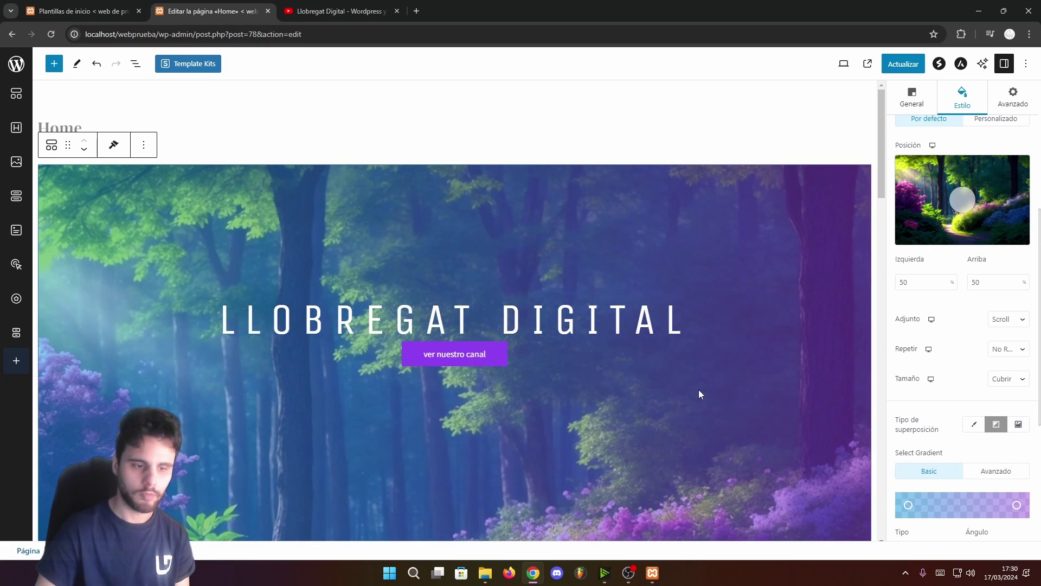
scroll(650, 389, "down", 2)
left_click(909, 505)
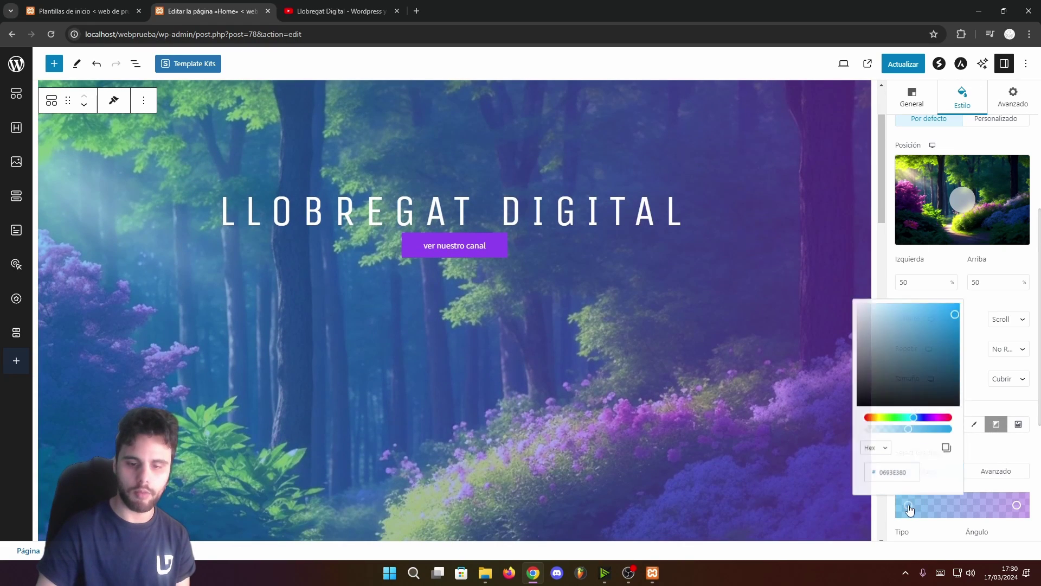
left_click_drag(917, 411, 926, 411)
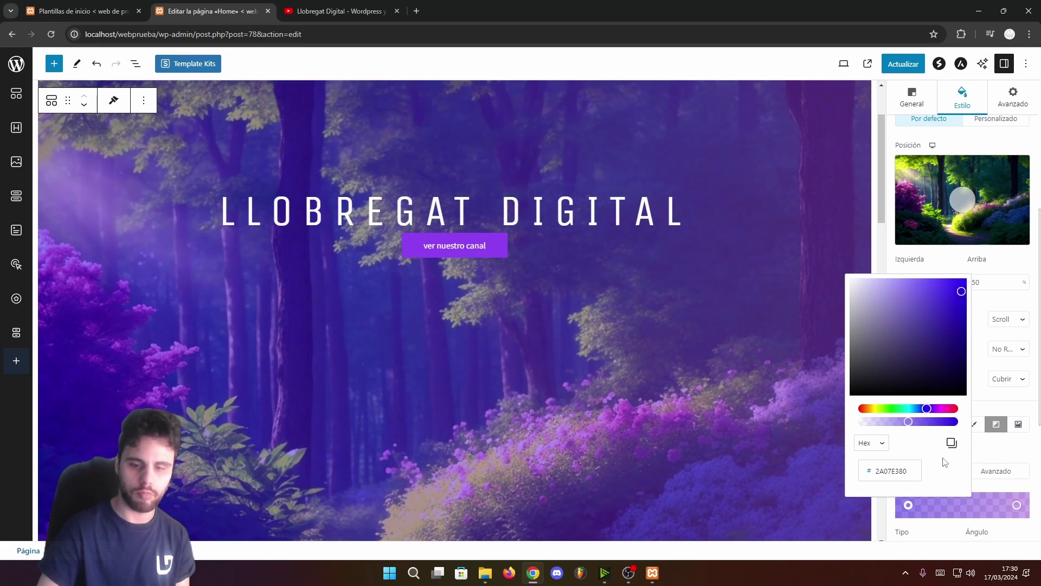
left_click_drag(948, 303, 970, 415)
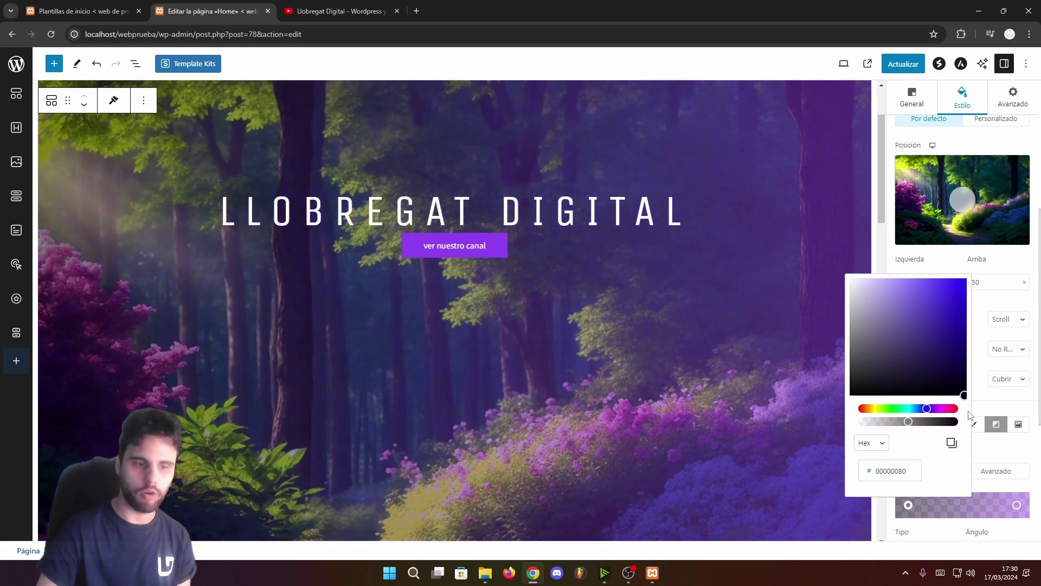
Try a yellow end colour on the hero overlay gradient and set it to semi-transparent dark violet-blue 392A8980
left_click(1017, 504)
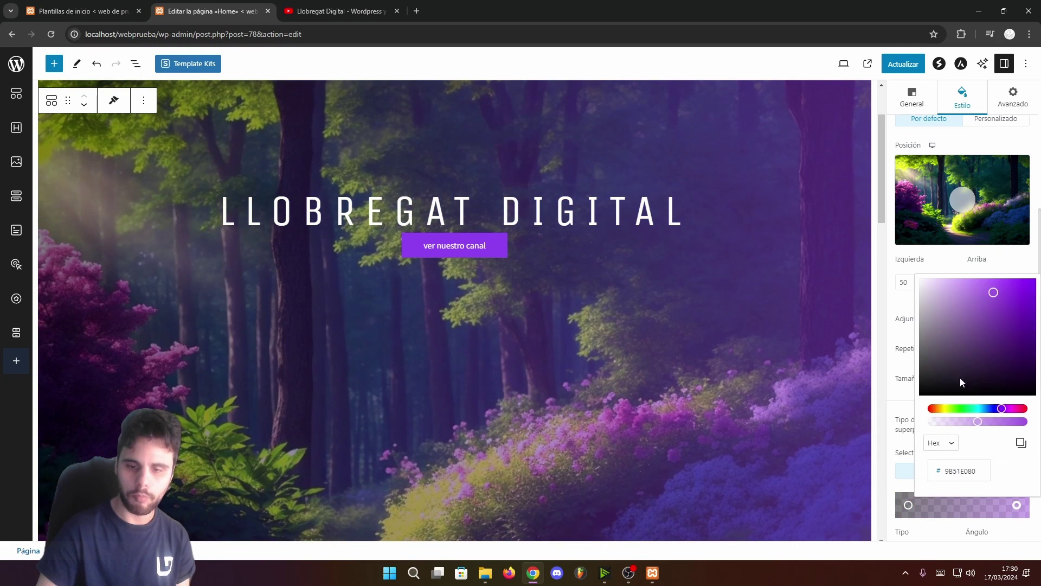
left_click(944, 408)
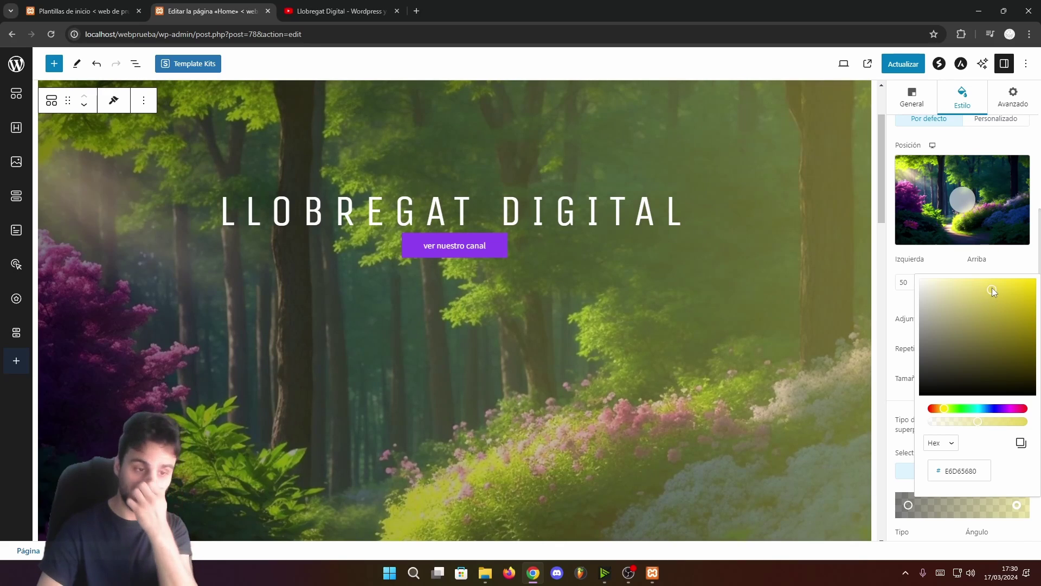
left_click_drag(991, 288, 993, 307)
left_click(1003, 409)
left_click(999, 333)
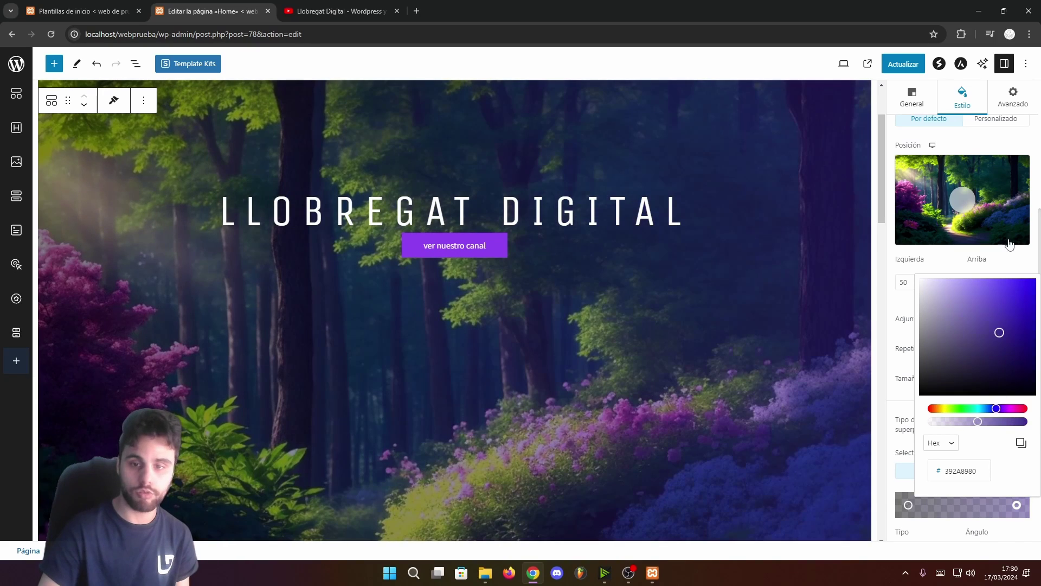
left_click(1014, 263)
scroll(962, 391, "down", 5)
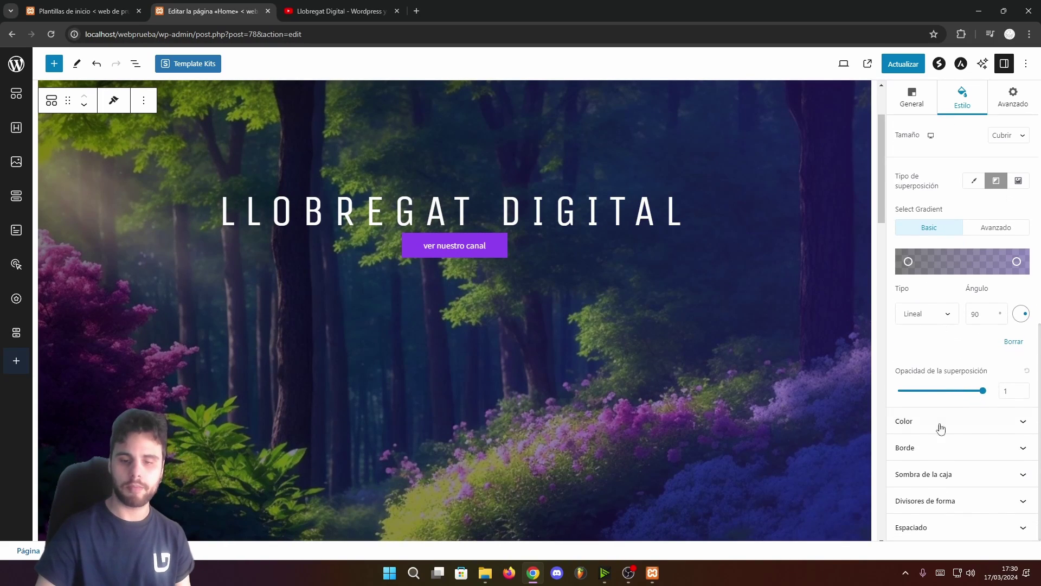
scroll(931, 438, "up", 8)
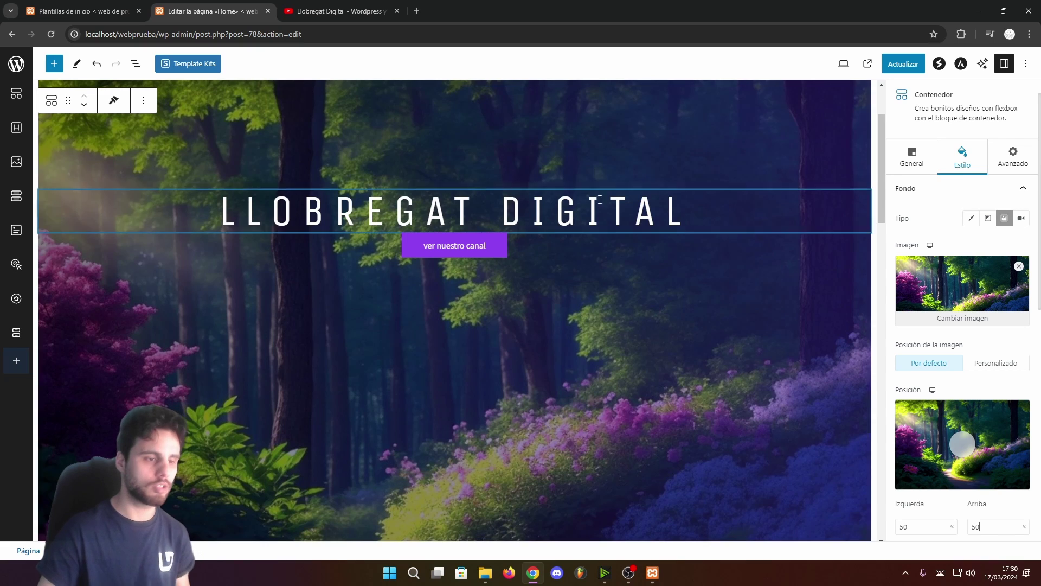
scroll(666, 319, "up", 1)
scroll(605, 377, "down", 3)
scroll(588, 367, "up", 3)
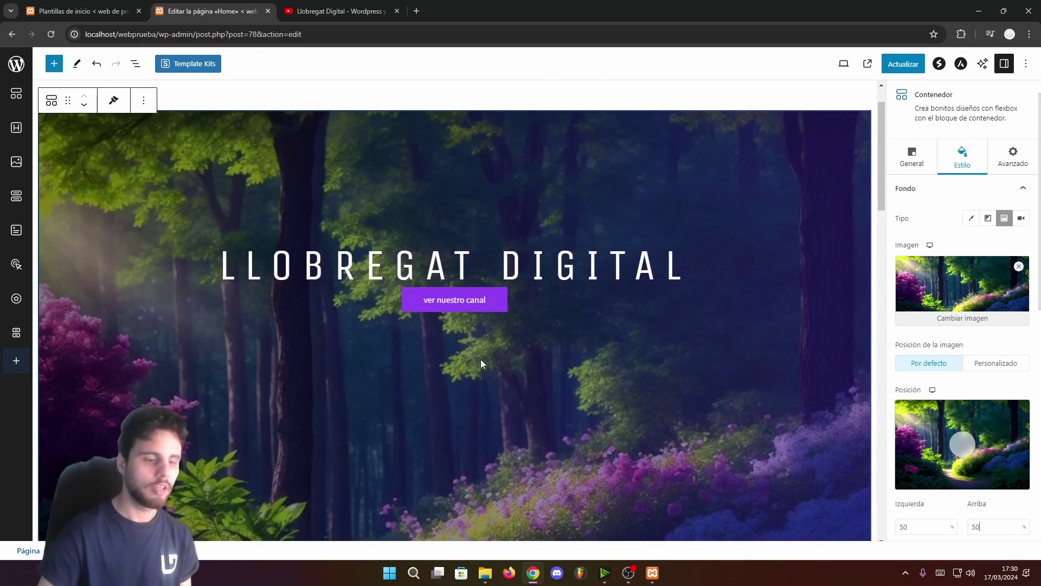
scroll(481, 360, "down", 2)
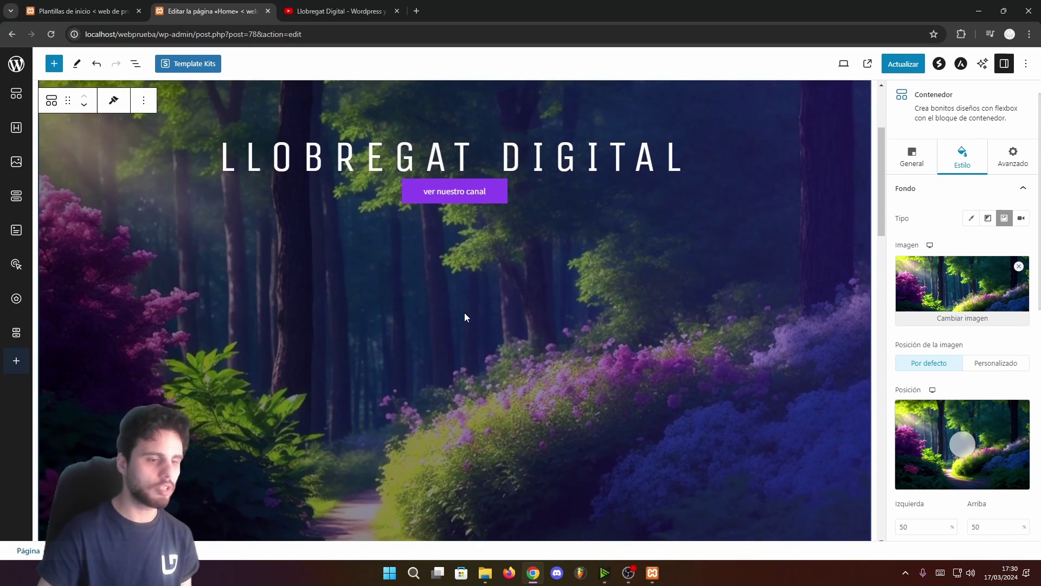
Insert a Párrafo block below the "ver nuestro canal" button in the hero container
left_click(54, 63)
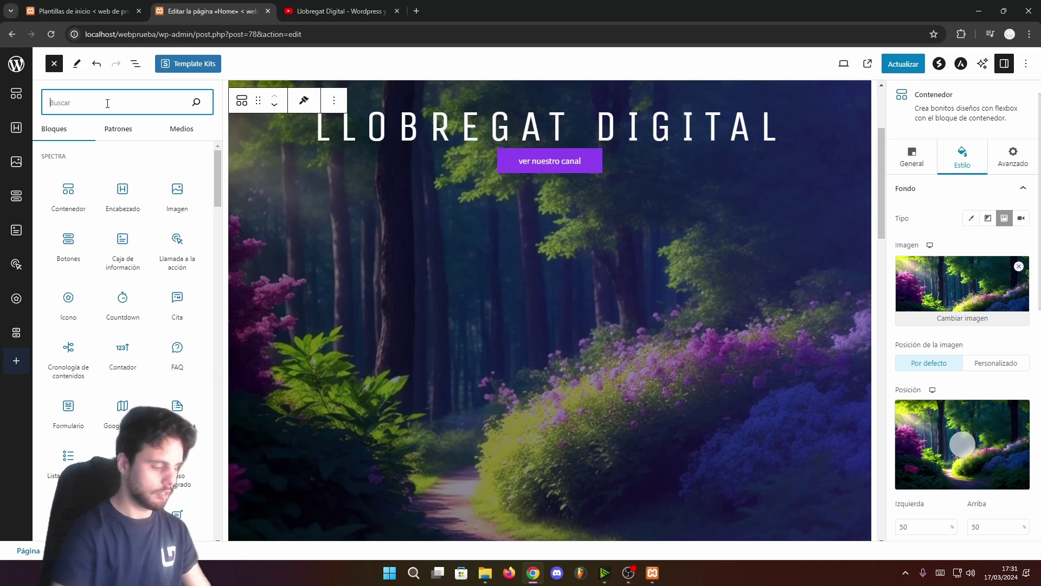
type("text")
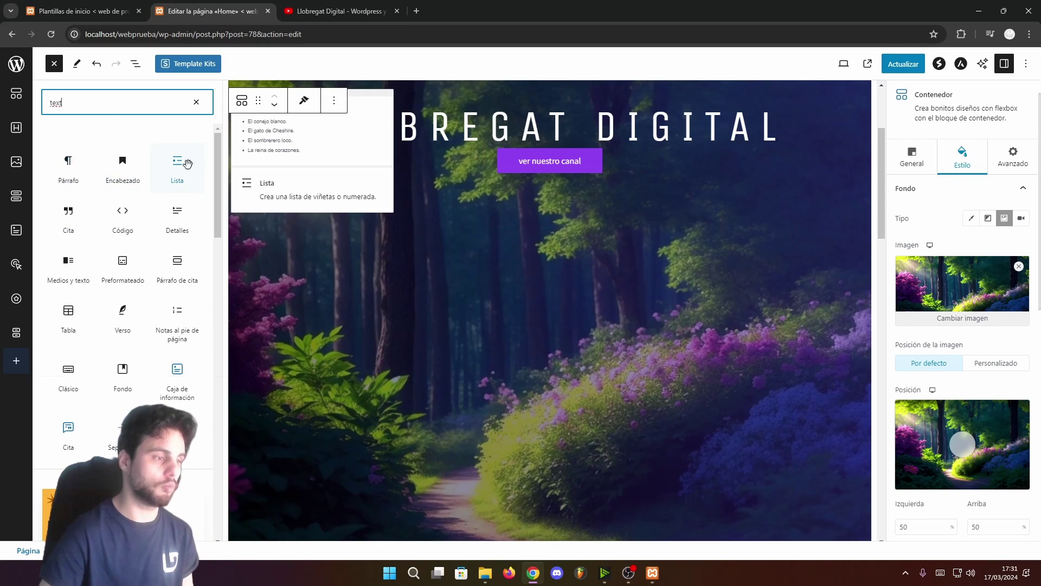
key("Tab")
left_click_drag(393, 190, 476, 240)
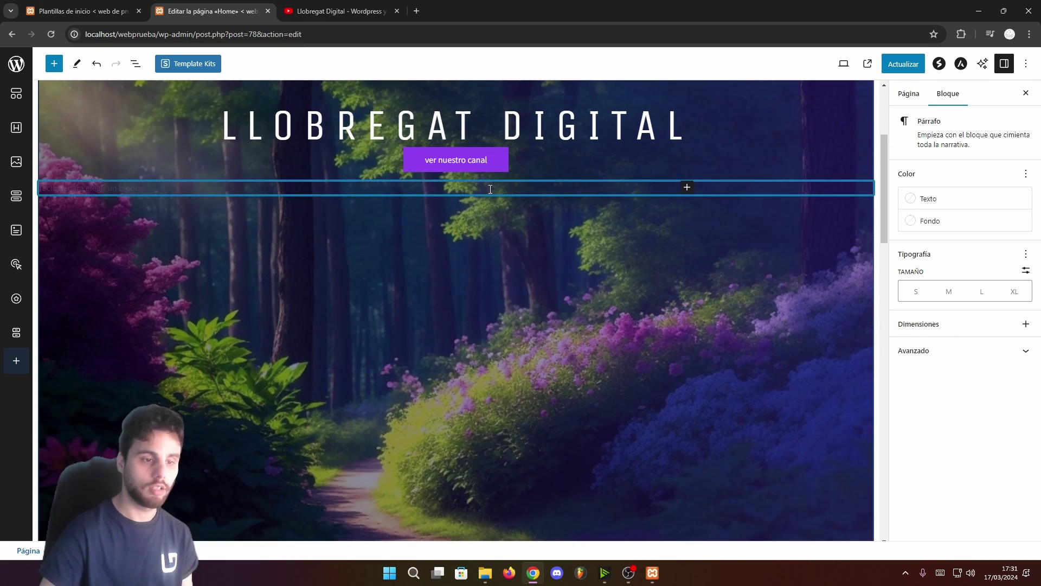
Fill the new hero paragraph with random filler letters and paste copies until the text spans several lines
type("skdjfsfasdhfksdjhfk")
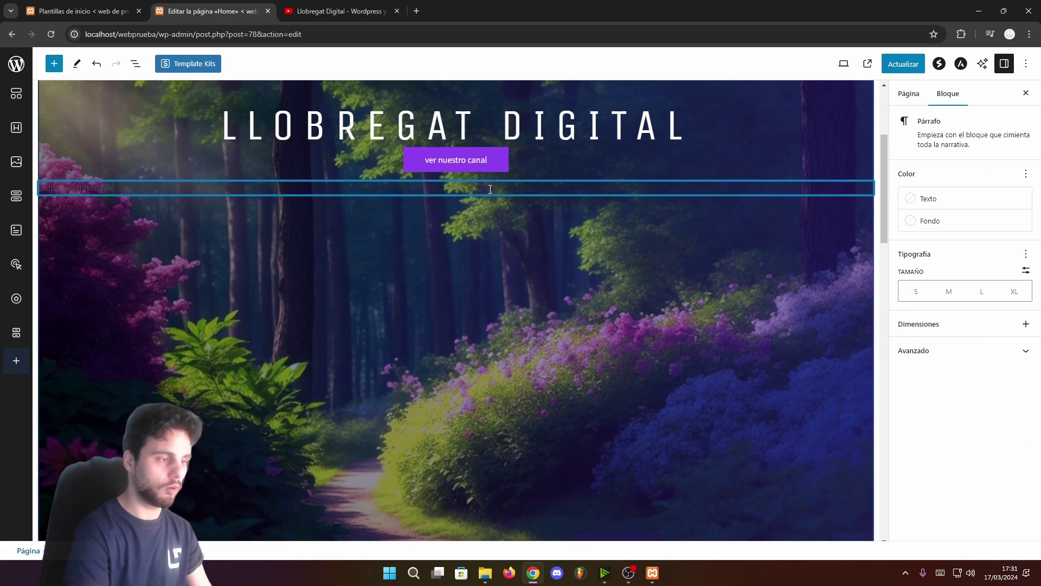
type("lakshdlh")
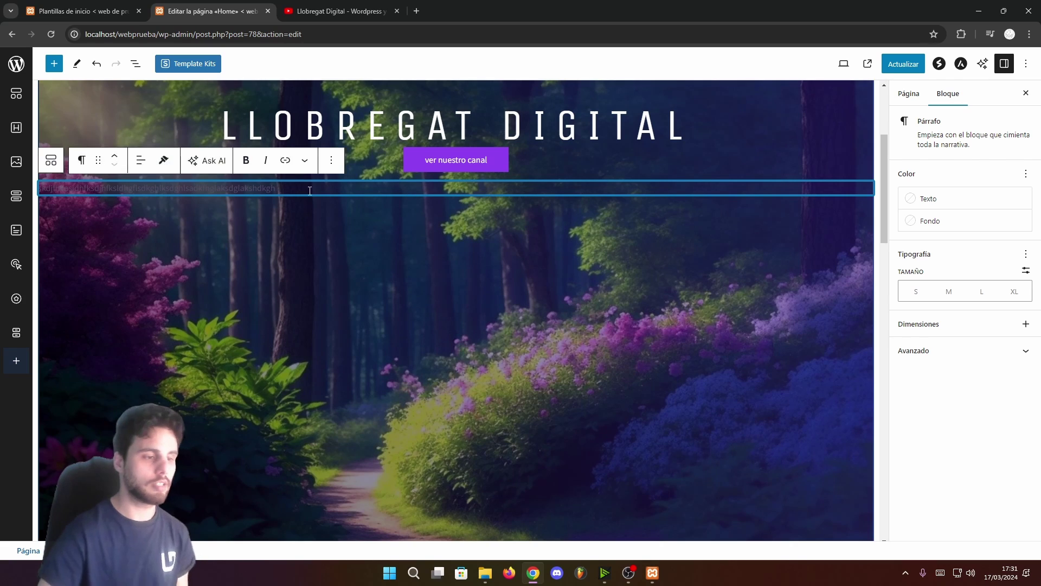
left_click_drag(266, 188, 218, 184)
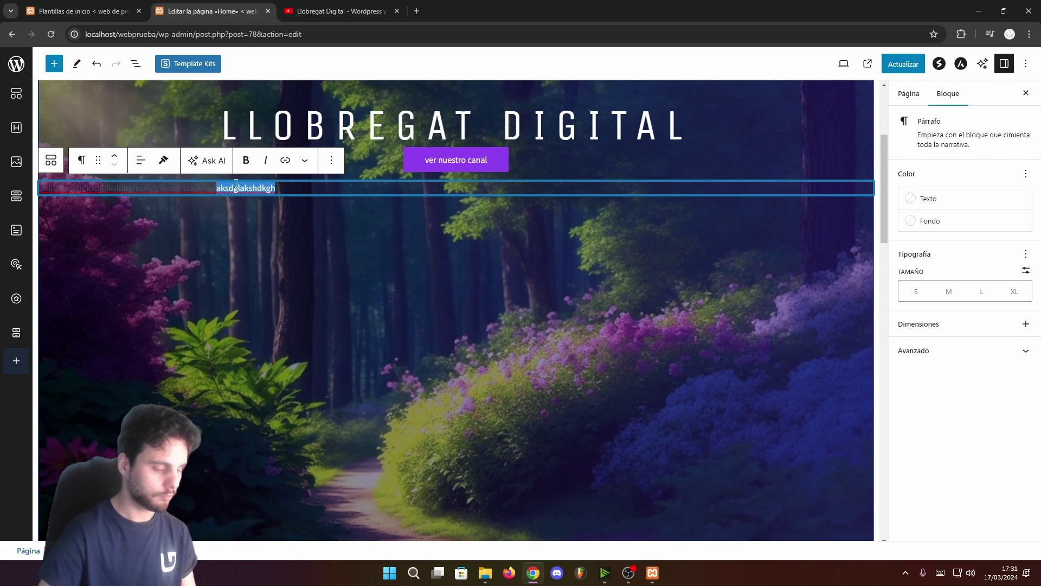
key("ctrl+v")
key("ctrl+v")
key("ctrl+v")
key("ctrl+v")
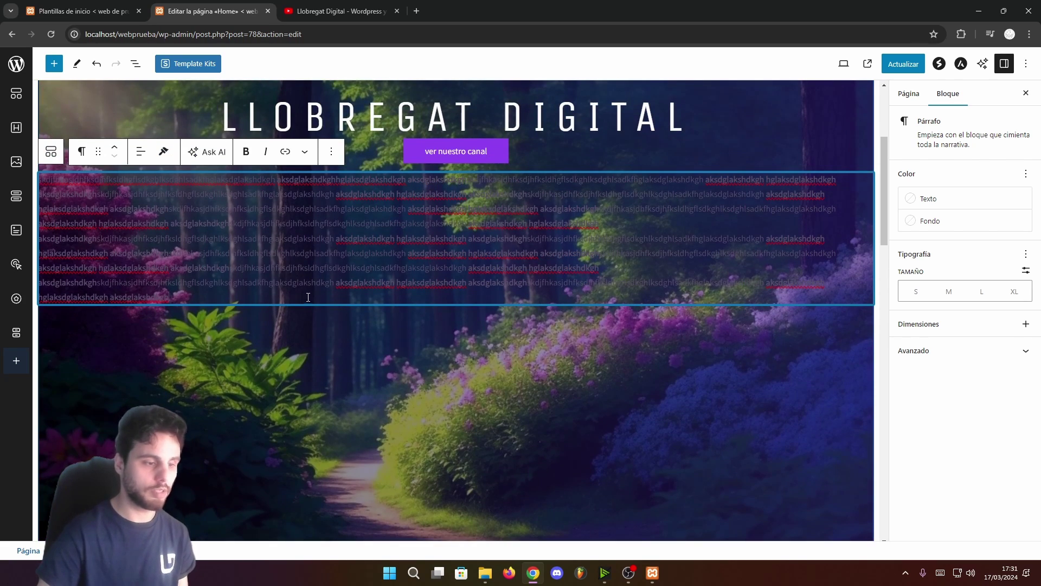
Set the hero paragraph's text colour to white (Color del tema 6) and its text size to S
left_click(932, 201)
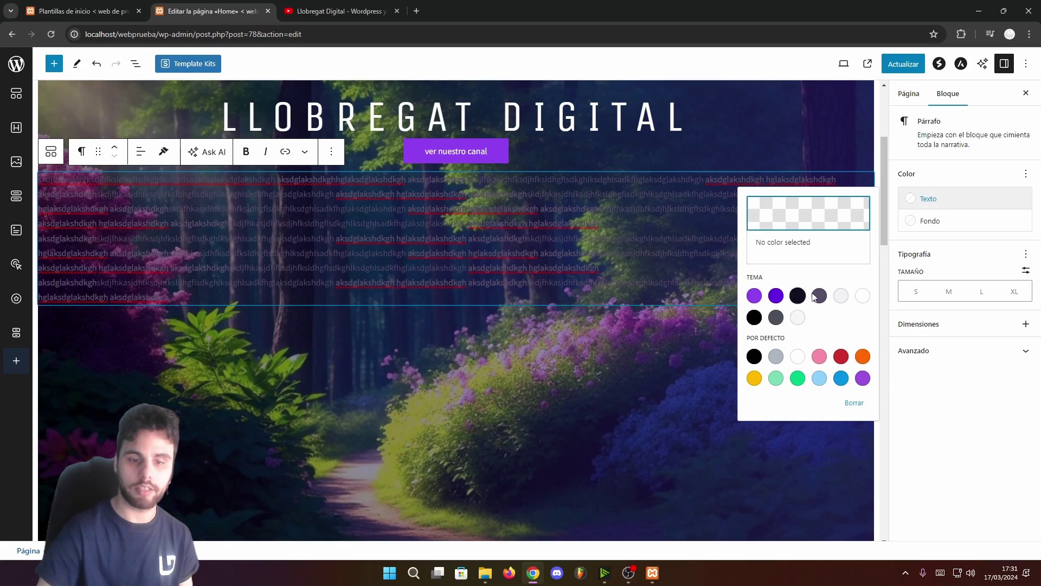
left_click(862, 295)
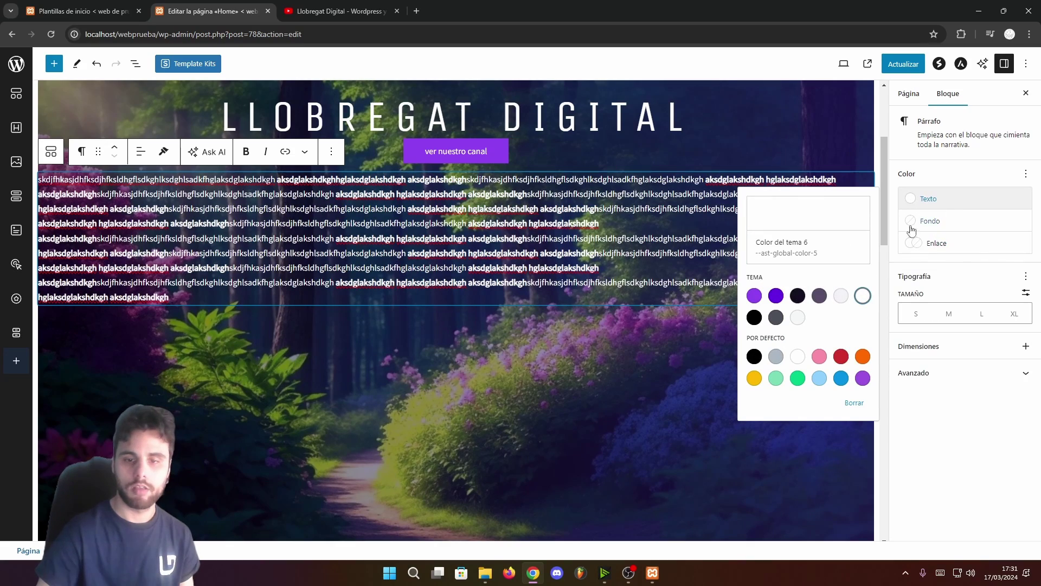
left_click(955, 431)
left_click(949, 314)
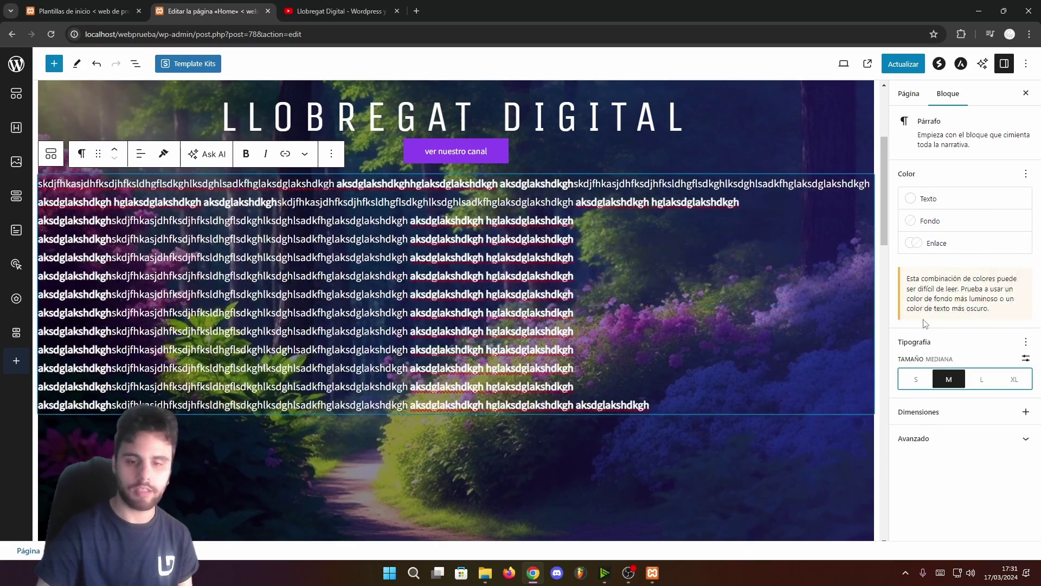
left_click(916, 380)
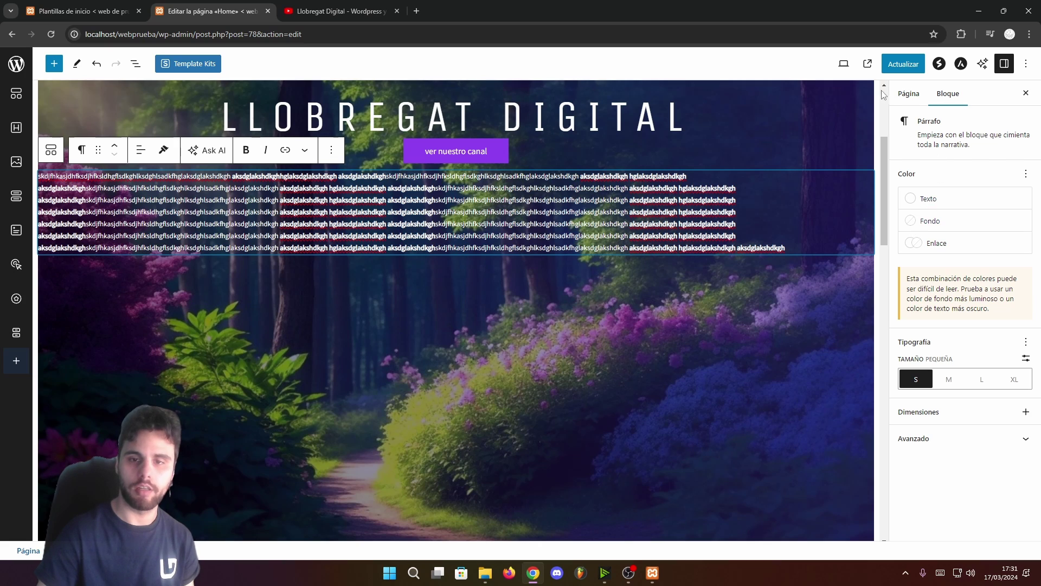
left_click(908, 94)
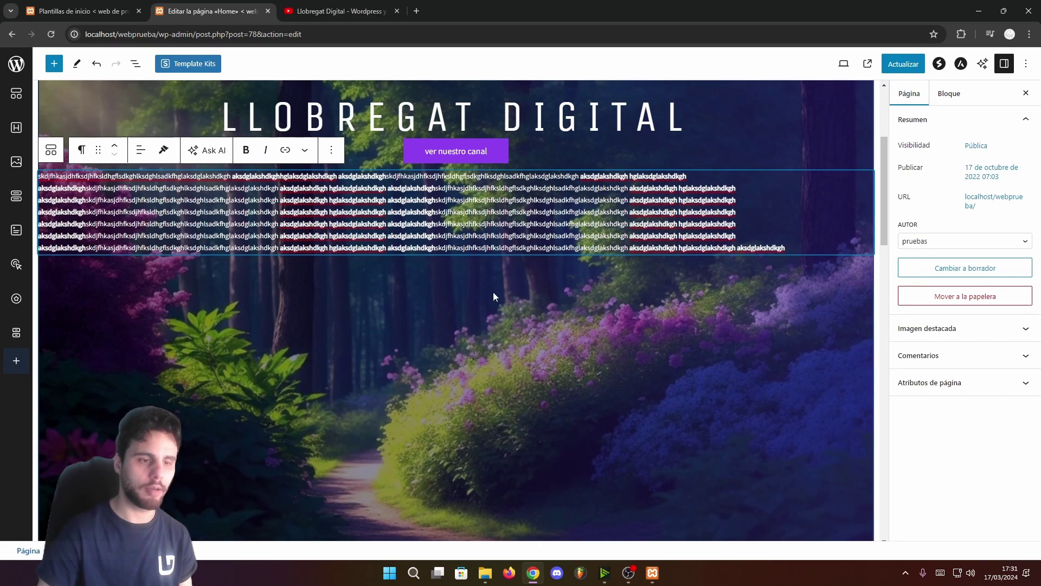
Insert a YouTube block below the hero paragraph and embed the video "Los 7 Mejores PLUGINS GRATIS Para Wordpress en 2024"
scroll(488, 314, "up", 3)
scroll(505, 301, "down", 1)
scroll(506, 301, "down", 2)
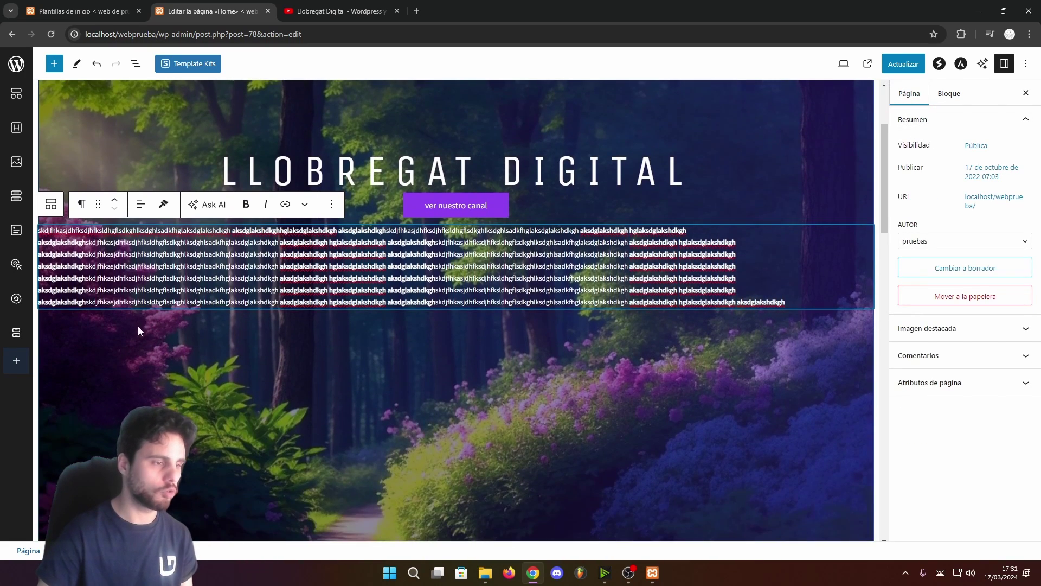
left_click(54, 63)
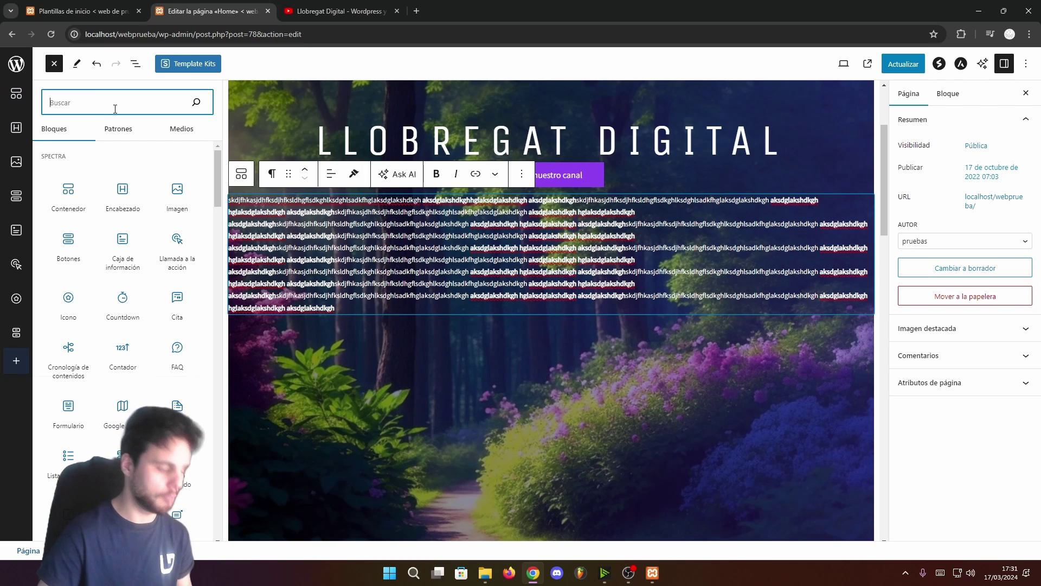
type("you")
left_click_drag(69, 165, 440, 388)
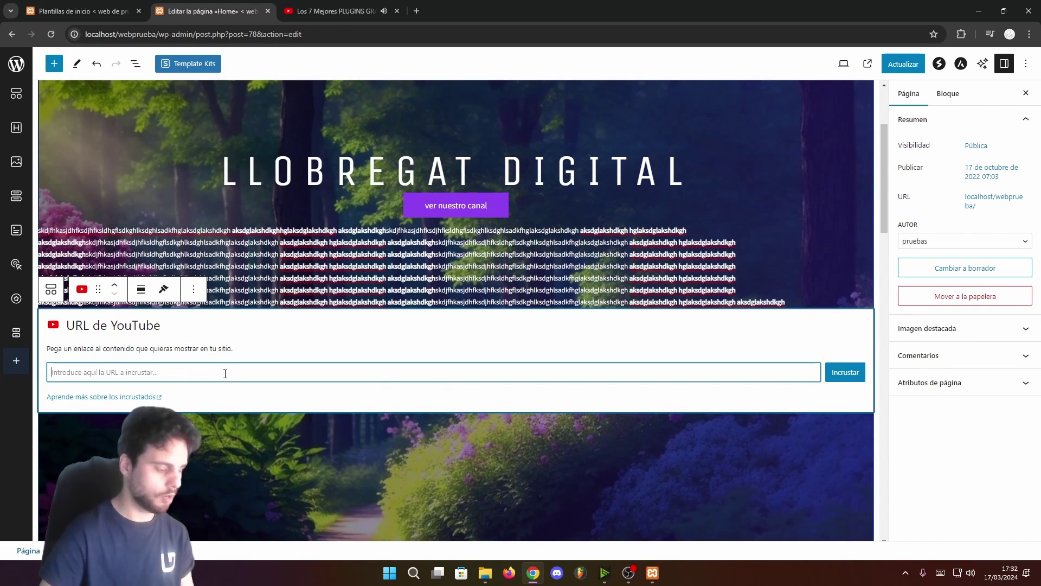
left_click(846, 372)
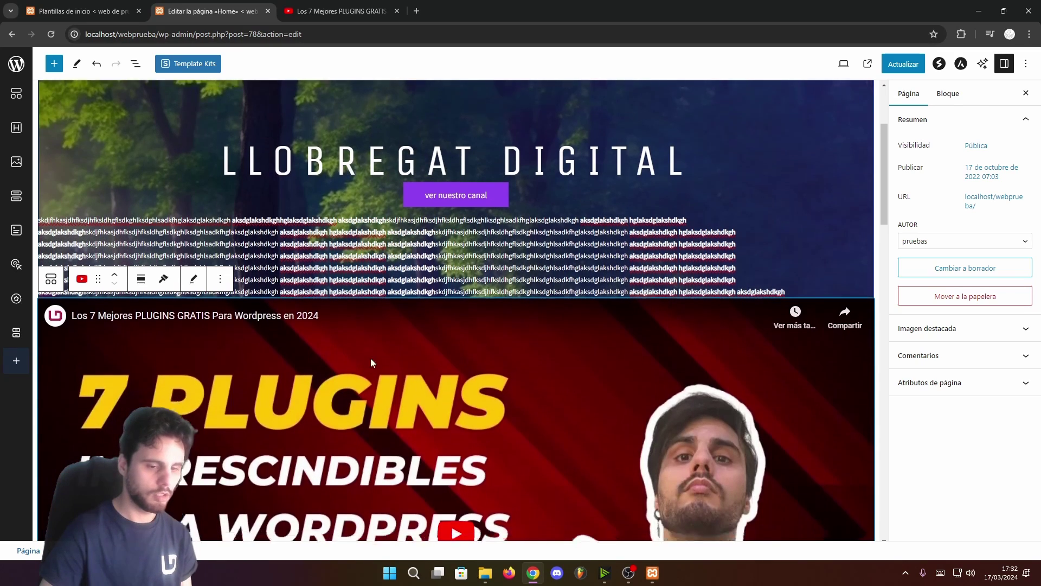
Delete the container holding the Web Design, Graphic Design and Content Creation columns
scroll(403, 372, "down", 3)
scroll(372, 362, "down", 10)
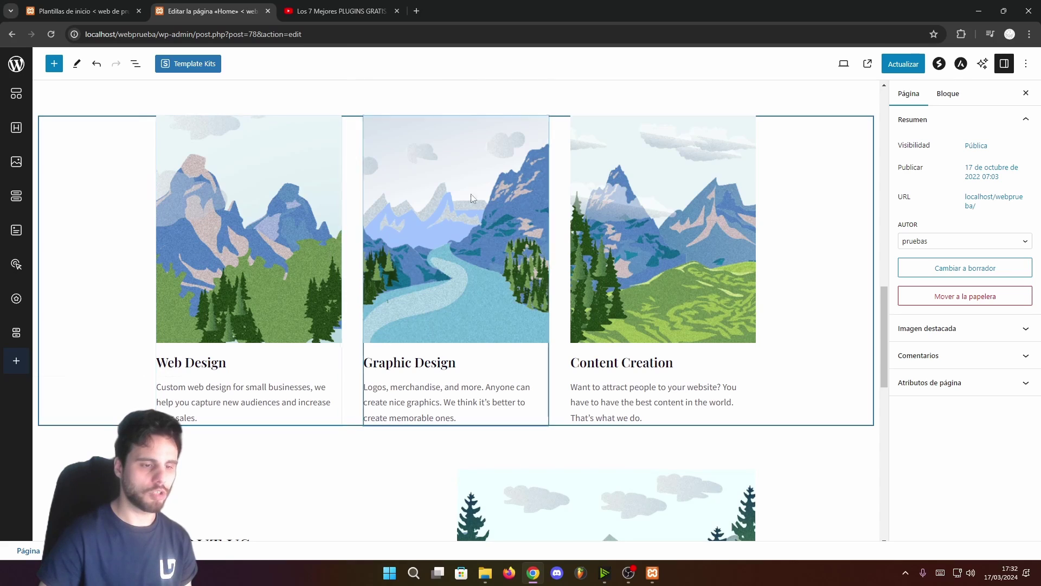
left_click(817, 135)
scroll(817, 135, "down", 1)
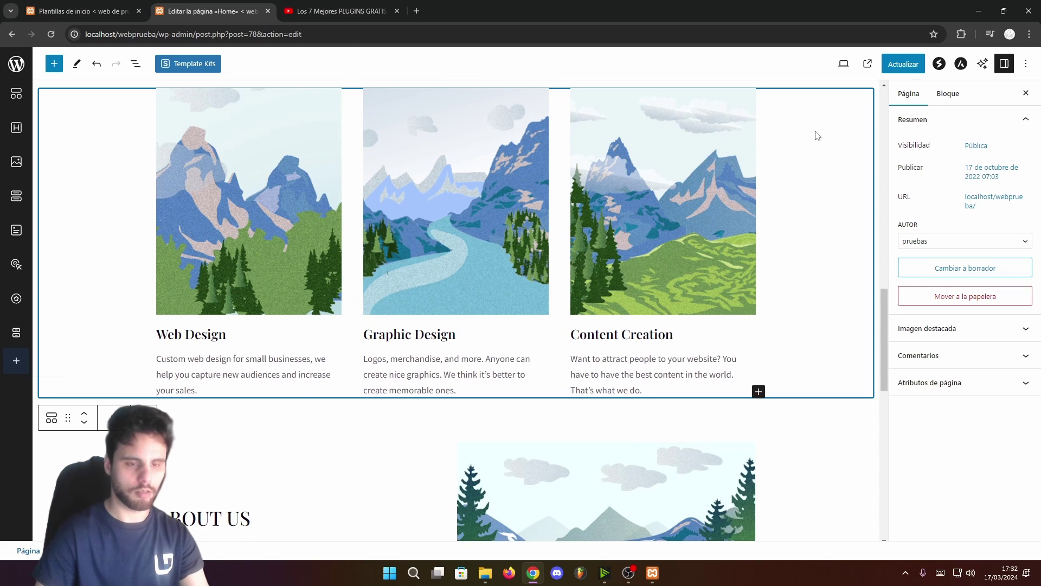
key("Delete")
scroll(823, 291, "down", 2)
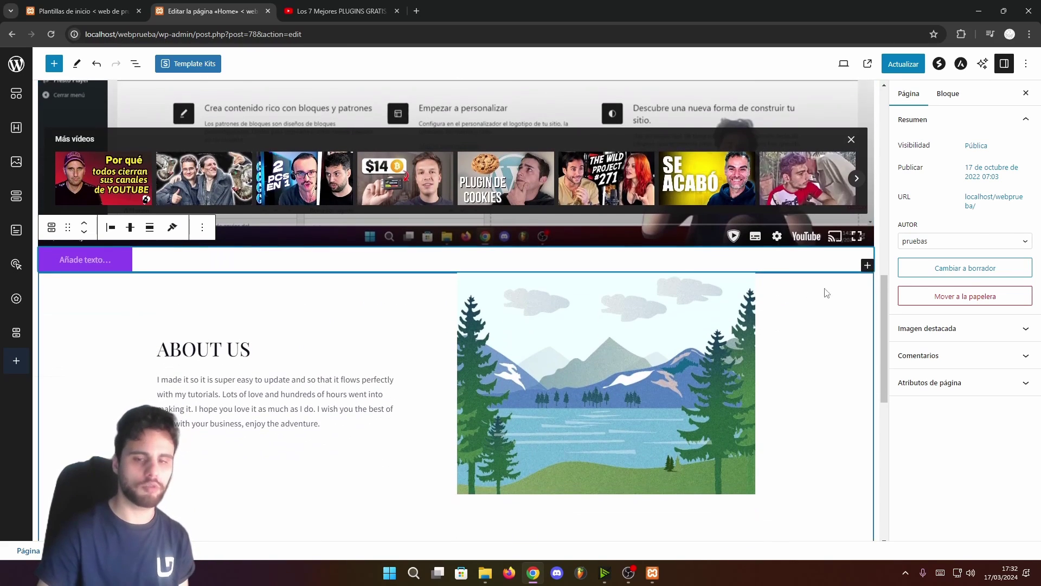
Insert a Fondo block between the ABOUT US and TALK TO US sections and give it the light lavender-grey theme colour
left_click(867, 266)
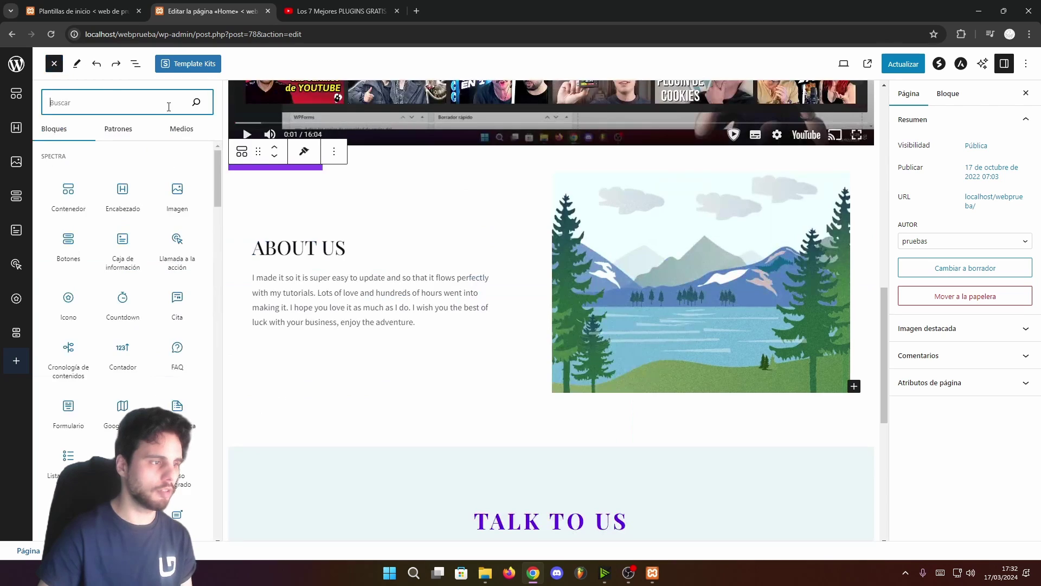
type("fondo")
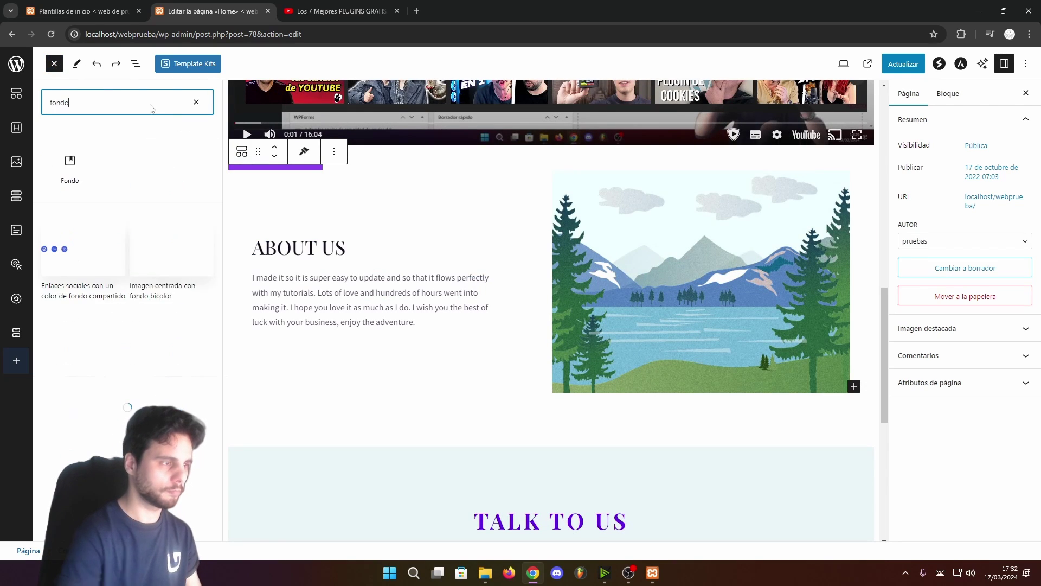
left_click_drag(82, 163, 442, 433)
scroll(439, 406, "down", 6)
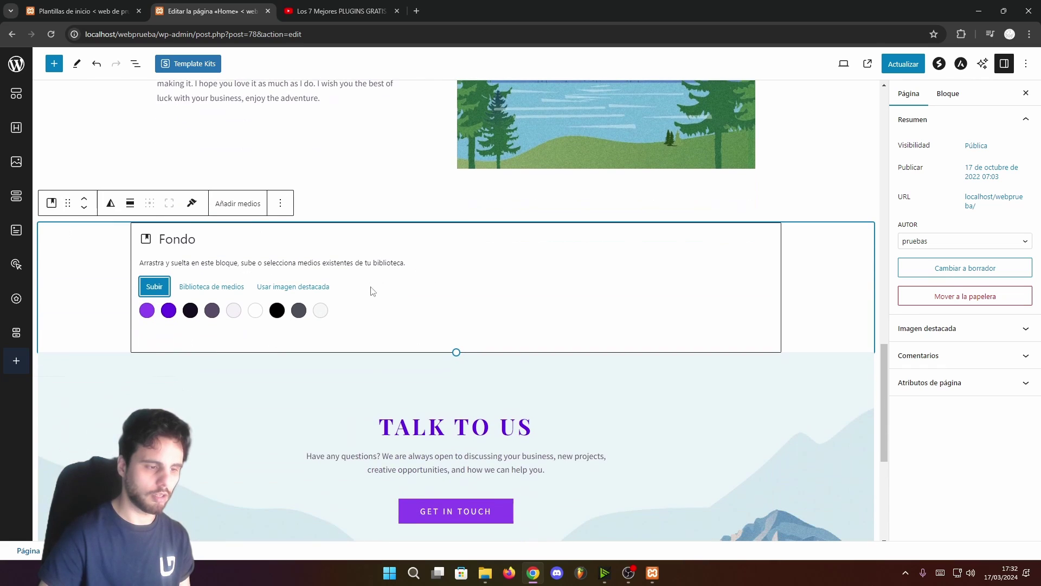
left_click(234, 311)
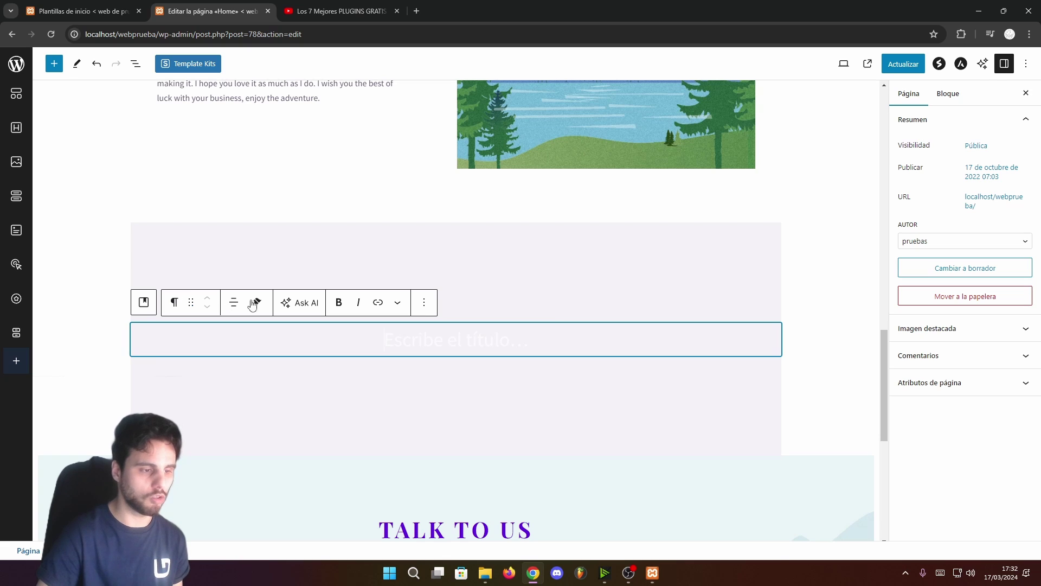
Set the Fondo block's alignment to full width
left_click(422, 235)
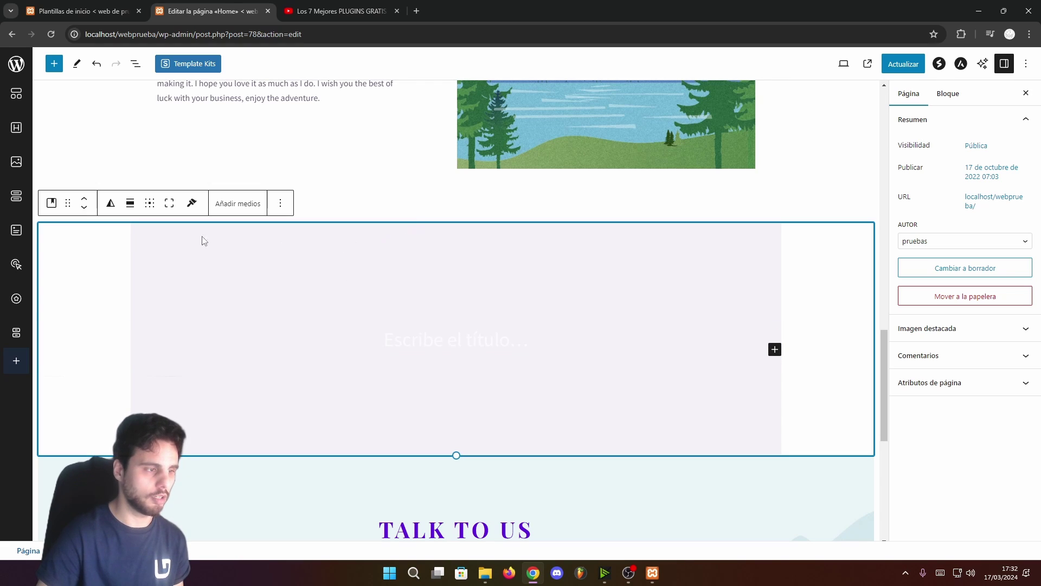
left_click(130, 204)
left_click(161, 279)
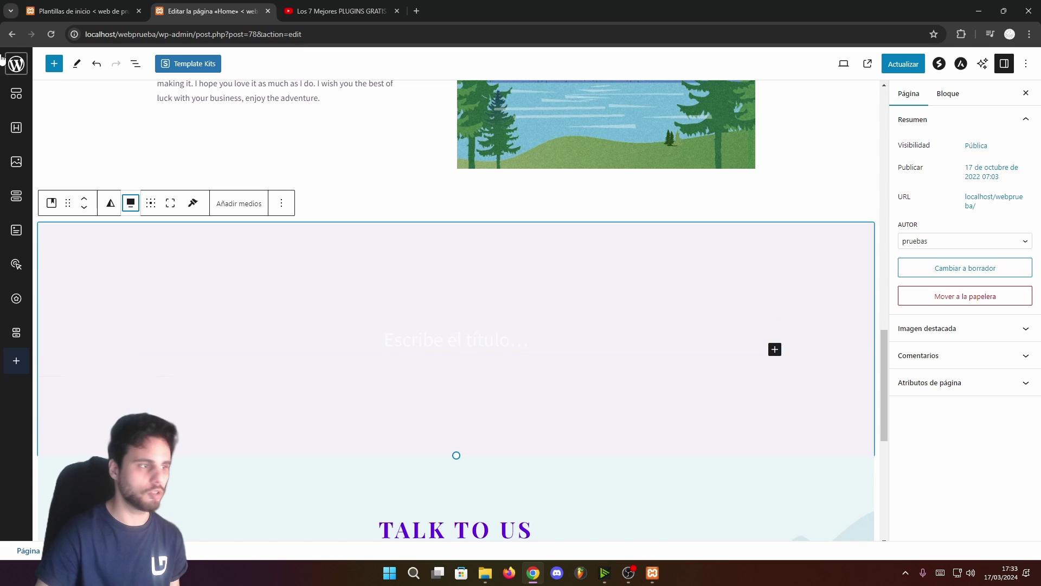
Try to place a Galería de imágenes block inside the Fondo block
left_click(54, 64)
scroll(125, 296, "down", 3)
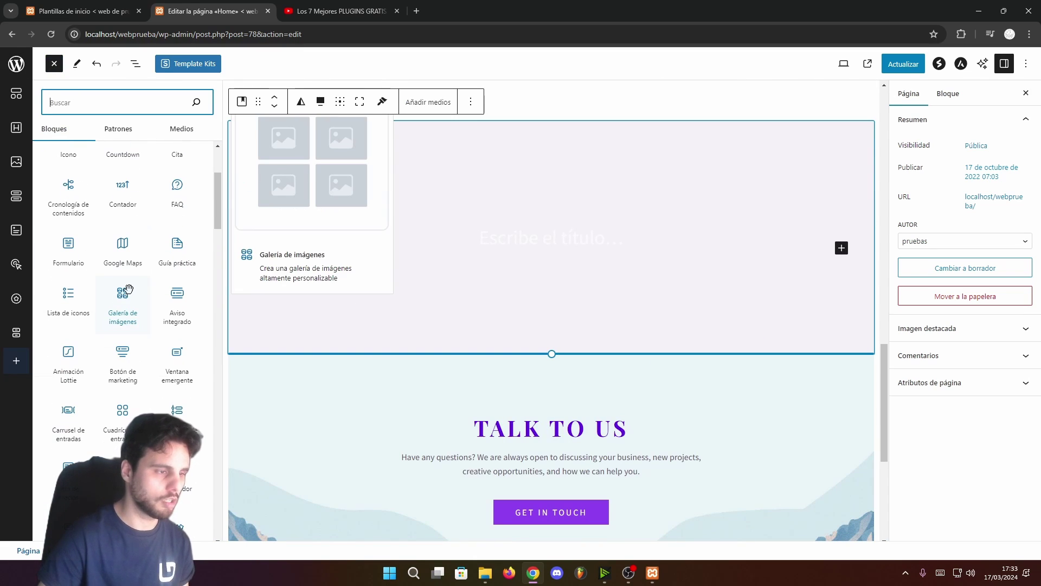
left_click_drag(121, 300, 545, 234)
scroll(404, 325, "up", 3)
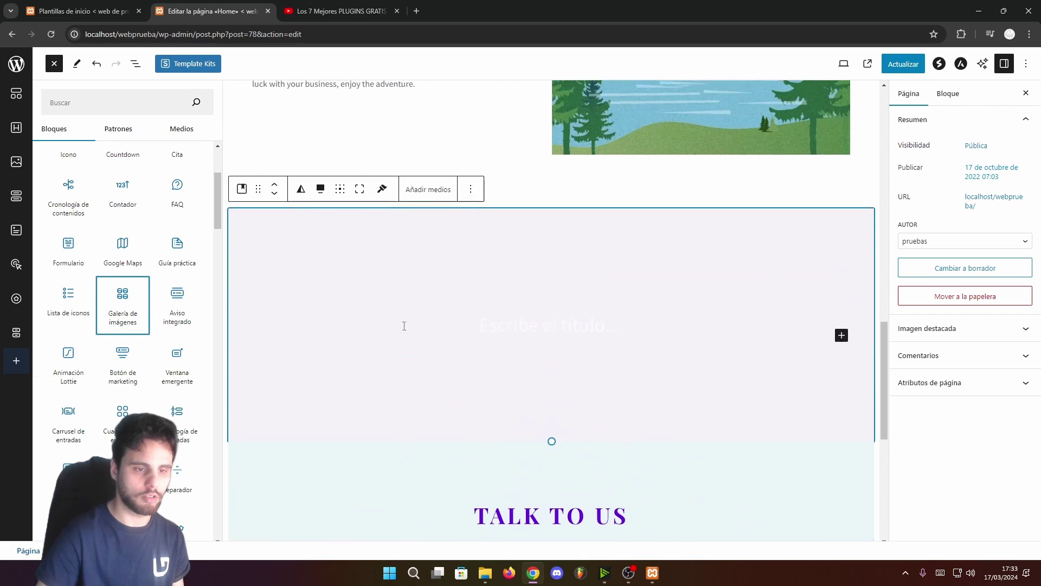
Insert two Icono blocks below the title placeholder inside the Fondo block
scroll(67, 303, "up", 3)
left_click_drag(67, 303, 495, 386)
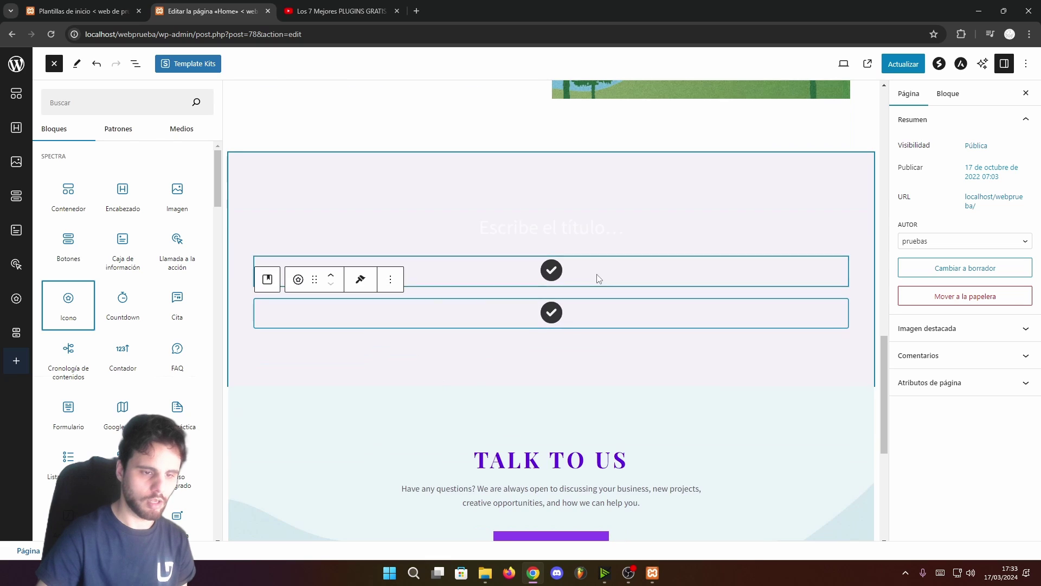
left_click(545, 312)
Enter "kdjzxfhksdjhfksdljf" as the Fondo block's title and set its text colour to dark purple (Color del tema 4)
left_click(581, 224)
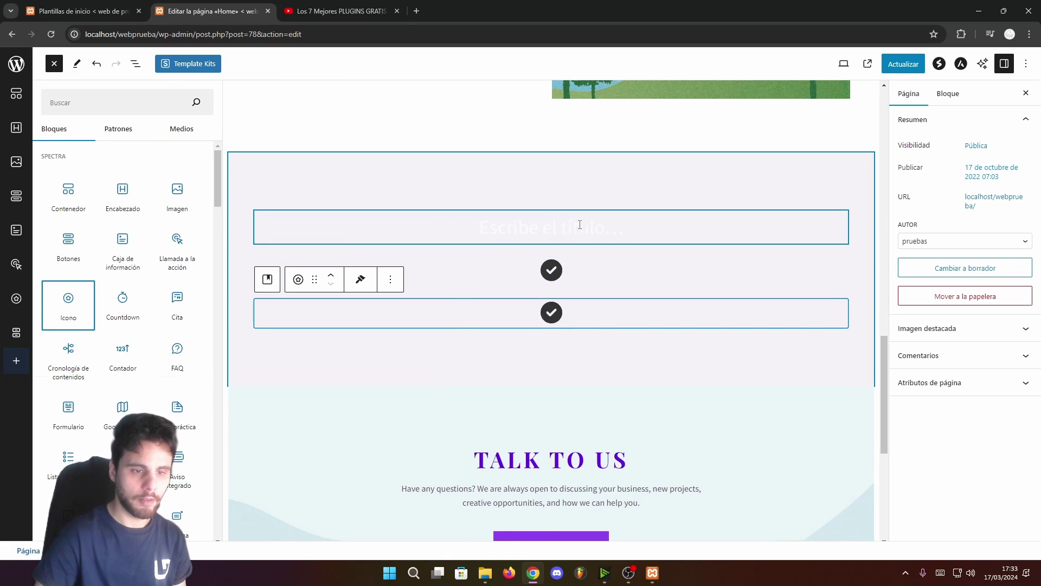
type("kdjzxfhksdjhfksdljf")
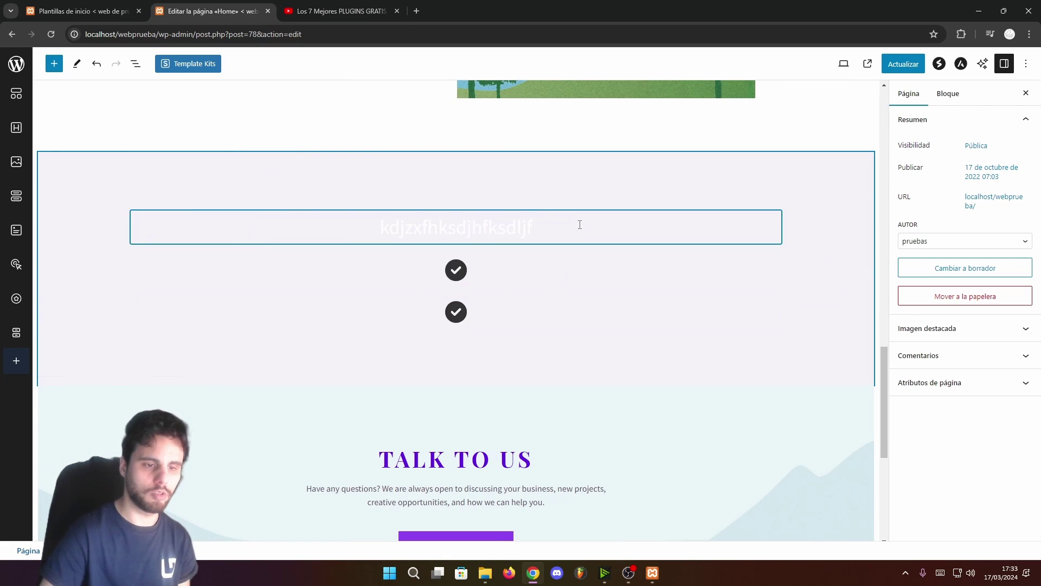
left_click(649, 218)
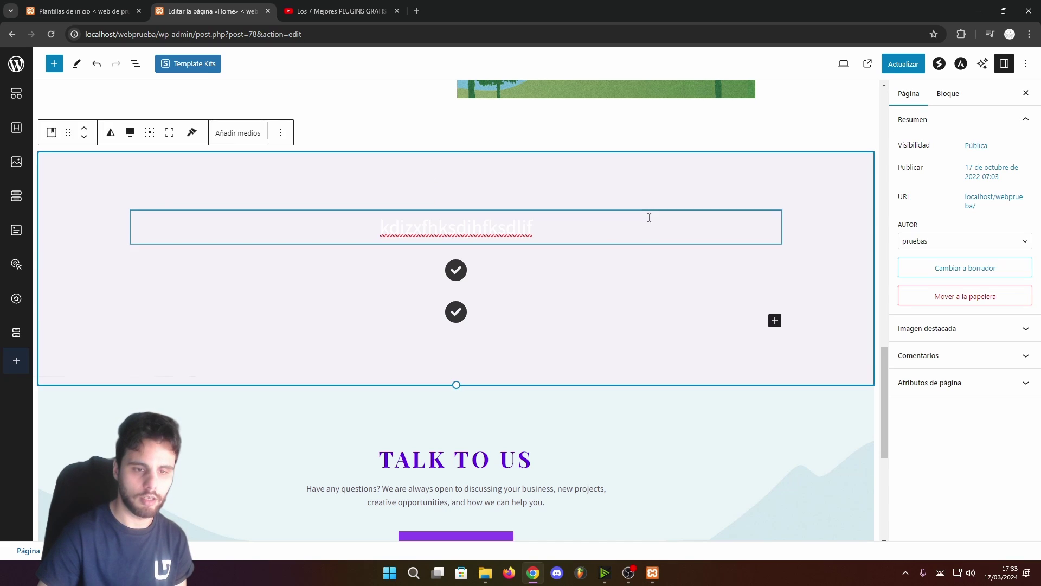
left_click(649, 217)
left_click(949, 101)
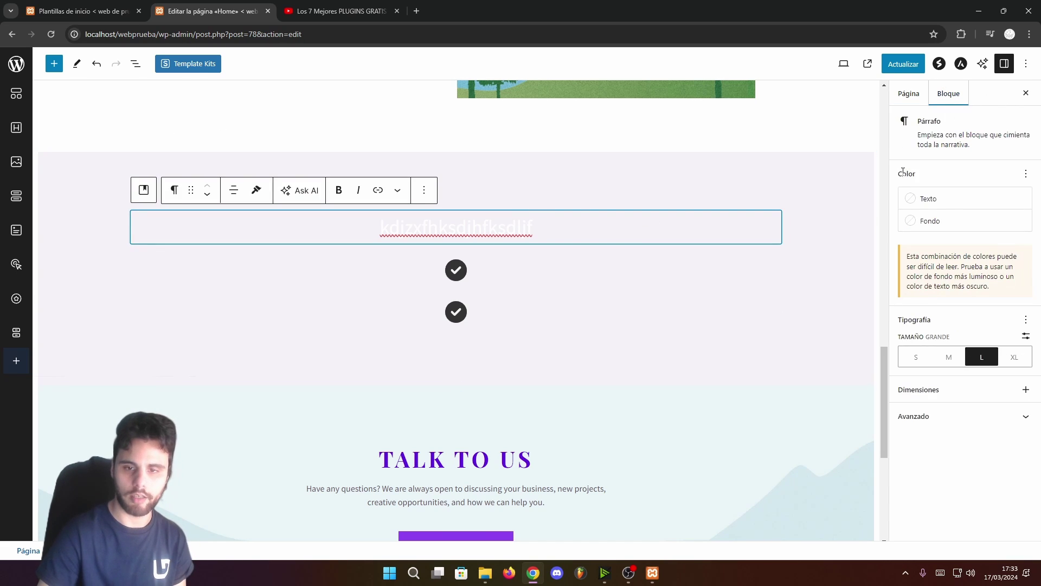
left_click(955, 204)
left_click(819, 296)
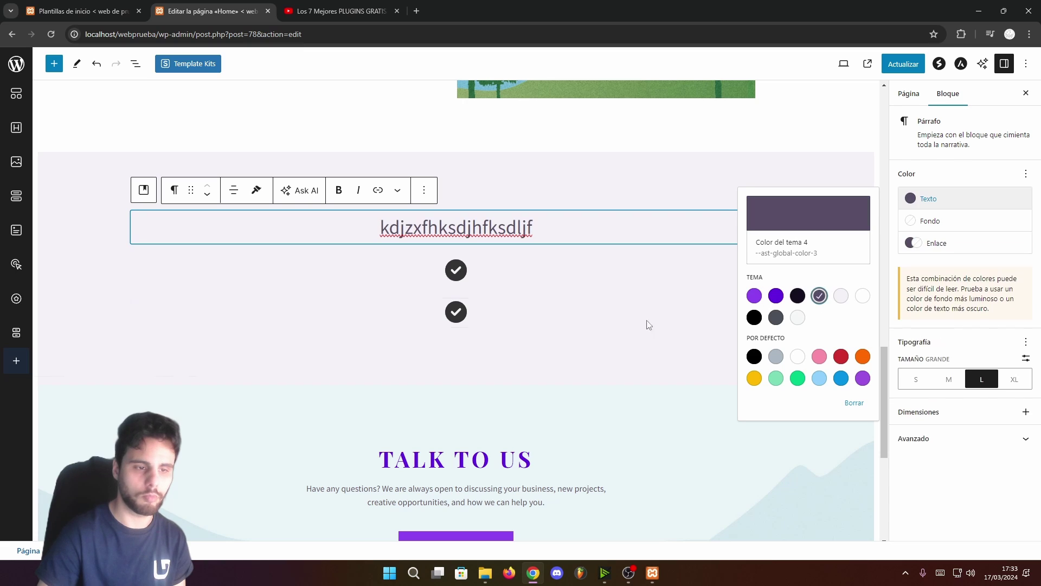
Browse the icon library's categories and replace the first check icon below the title with the number 8 icon
left_click(546, 344)
left_click(542, 270)
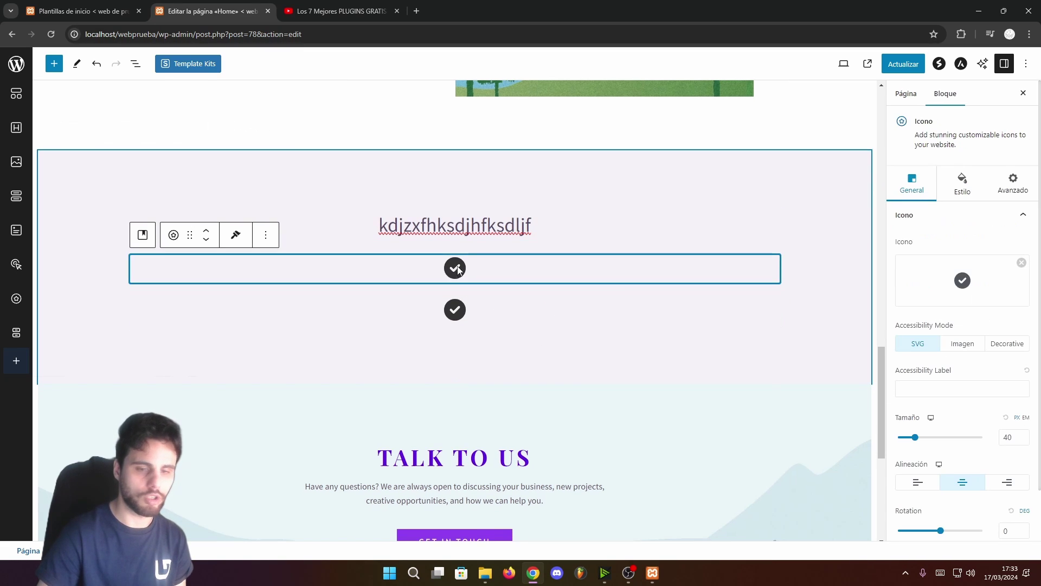
left_click(961, 301)
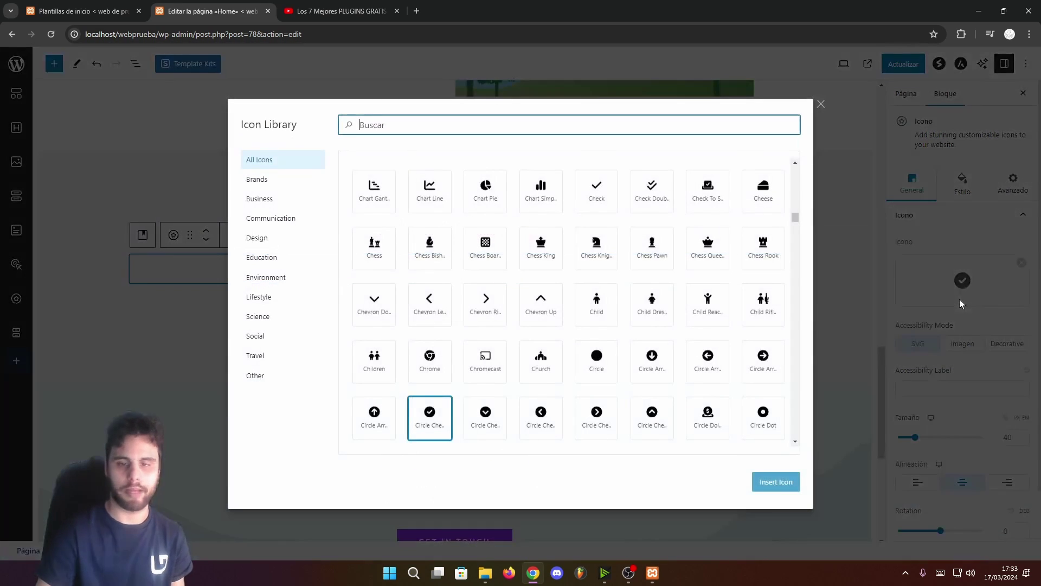
left_click(277, 198)
left_click(271, 257)
left_click(271, 316)
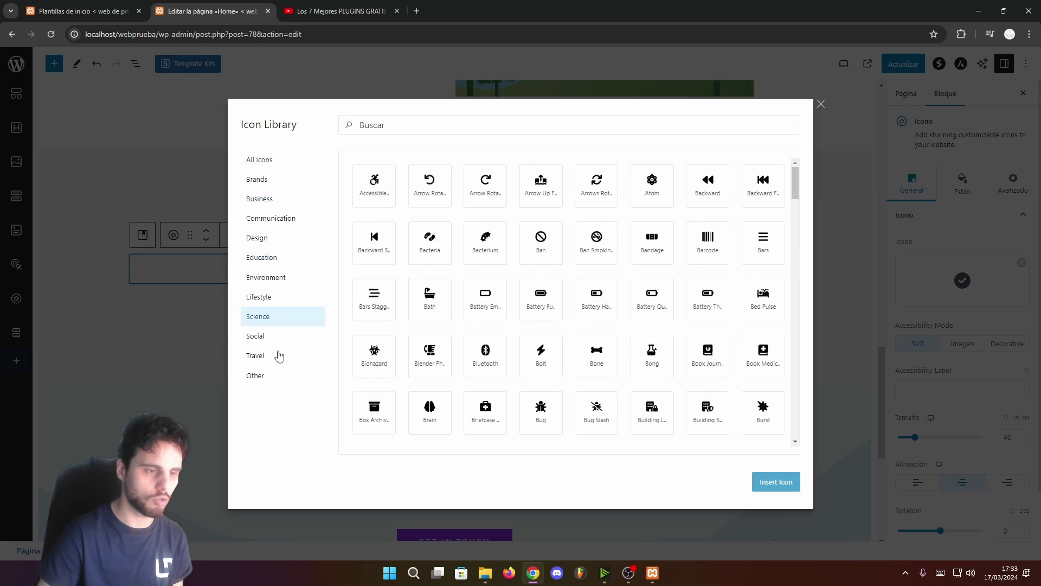
left_click(271, 375)
left_click(260, 179)
left_click(276, 159)
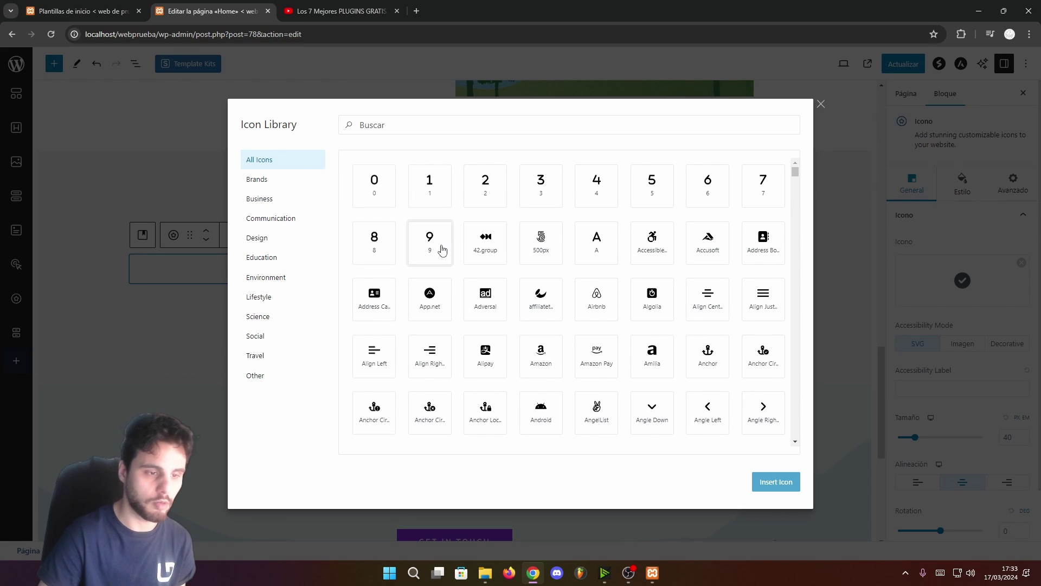
left_click(391, 237)
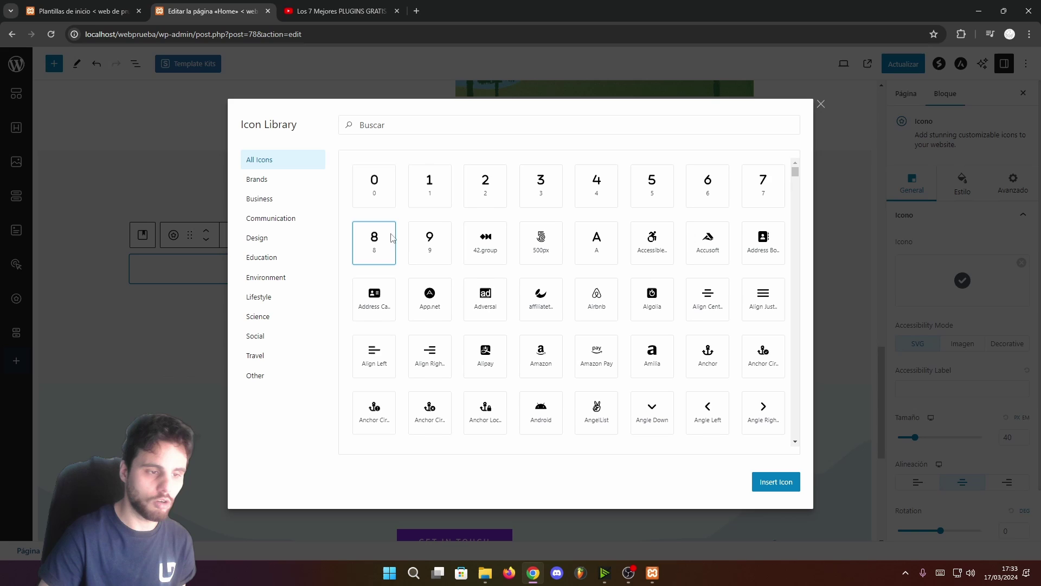
left_click(779, 485)
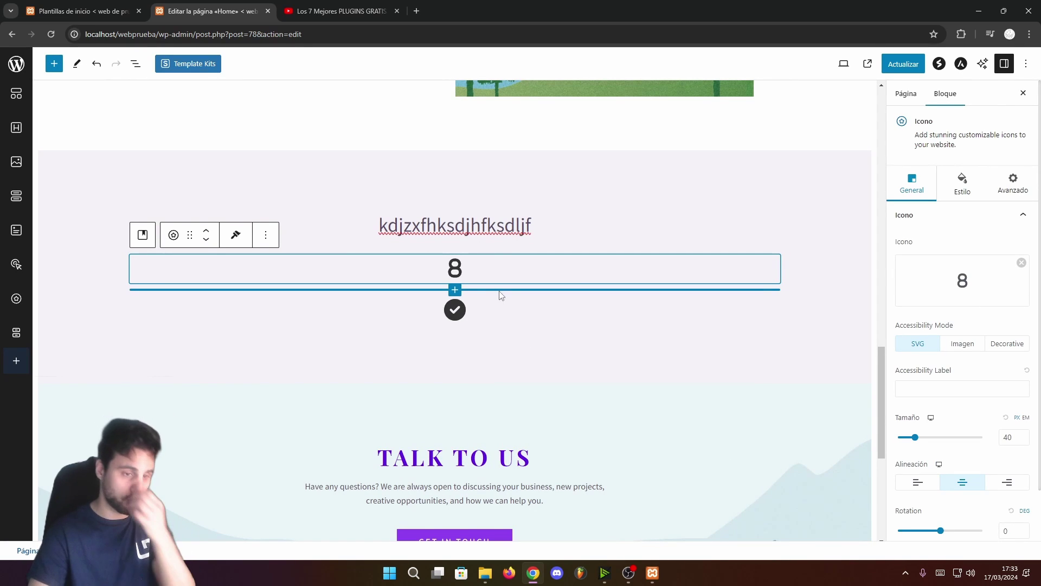
Search the icon library for "insta" and replace the second check icon with the Instagram icon
left_click(501, 309)
left_click(942, 280)
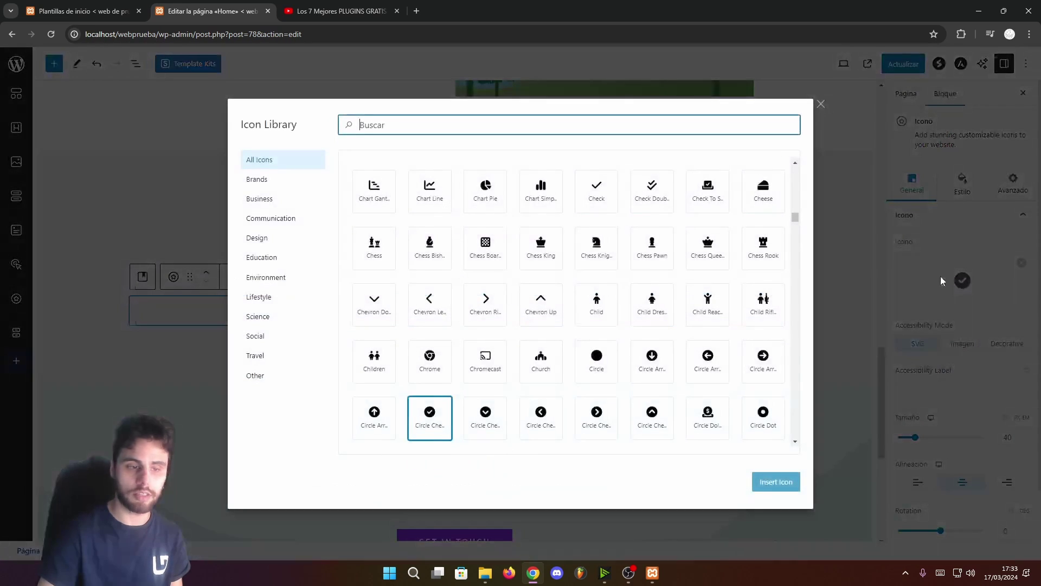
type("insta")
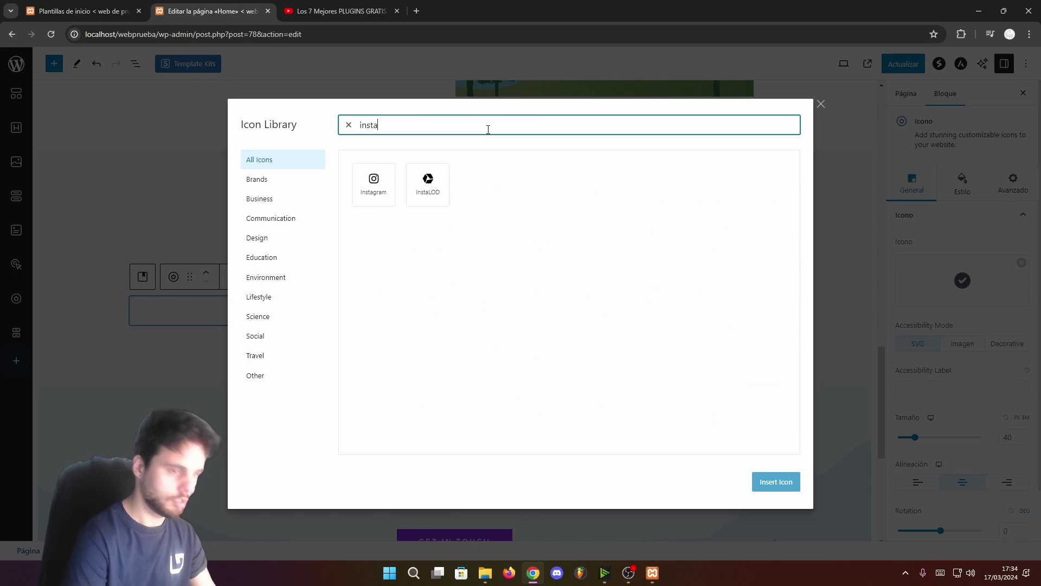
left_click(384, 192)
left_click(764, 483)
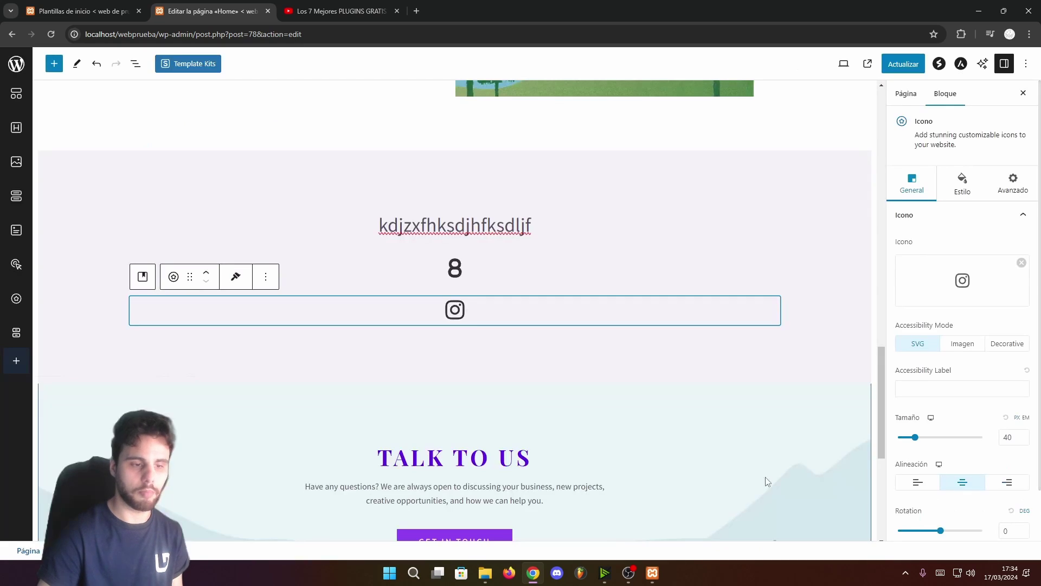
Insert an Imagen block below the Instagram icon inside the Fondo block and upload the office picture with the wall logo
left_click(54, 64)
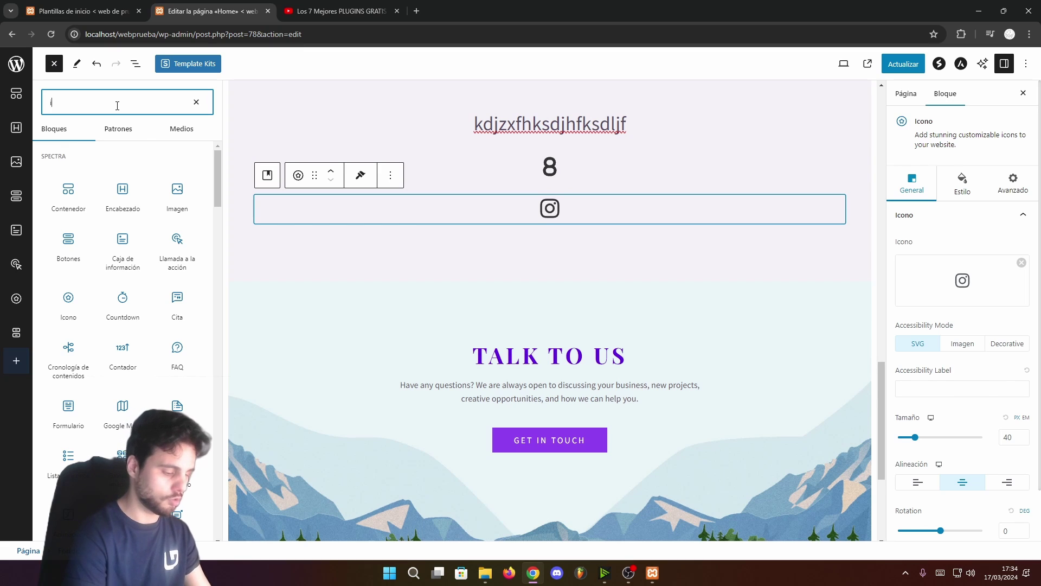
type("imagen")
left_click_drag(123, 165, 537, 234)
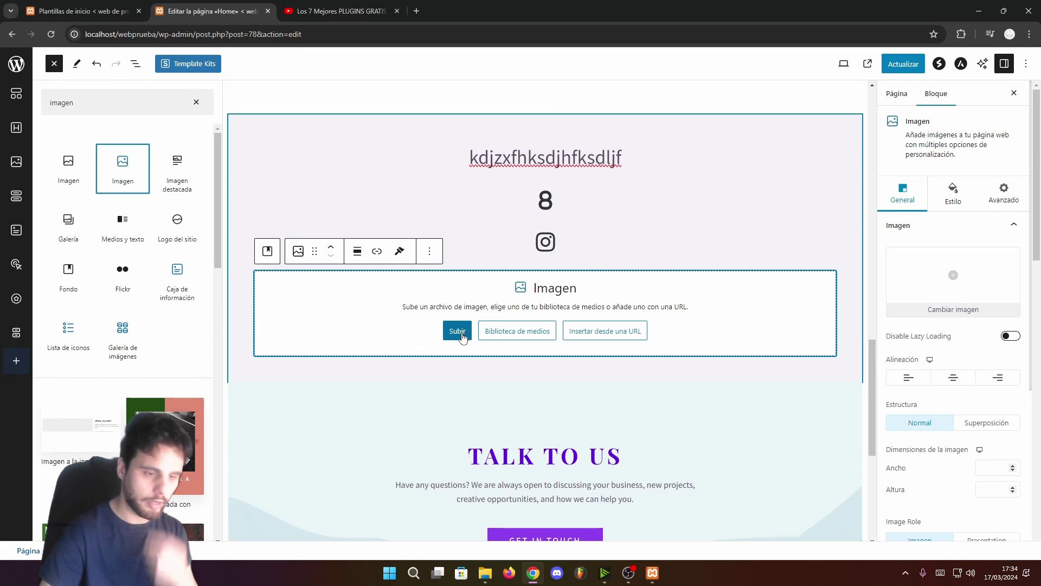
left_click(457, 331)
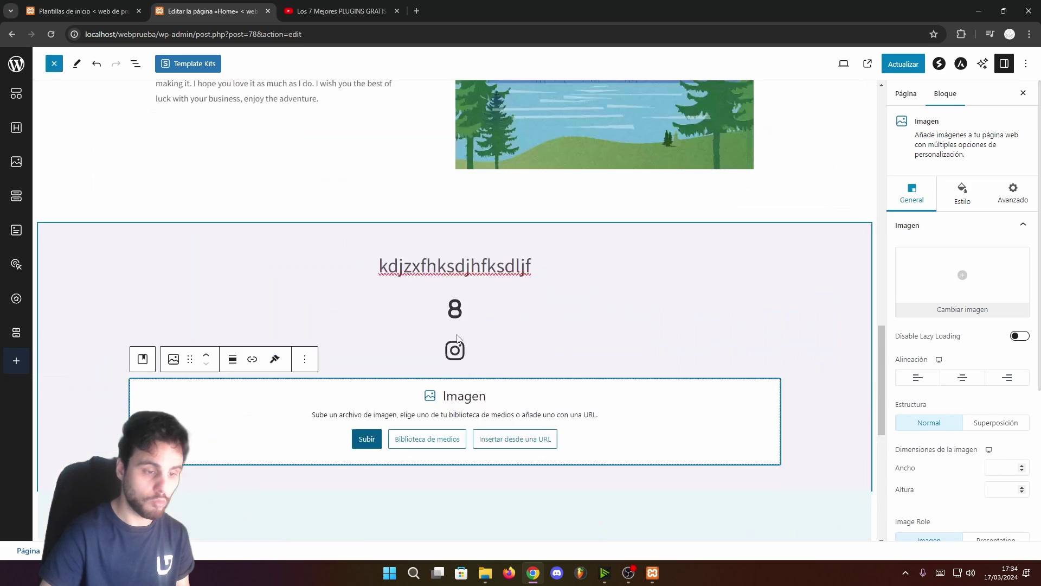
scroll(398, 324, "down", 2)
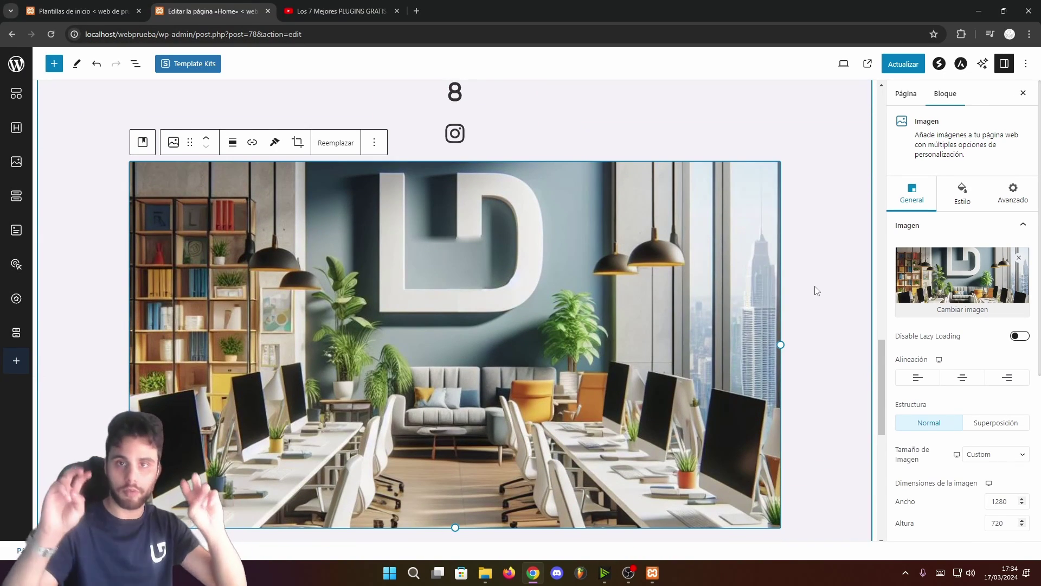
Review the Home page from the Fondo block up to the hero and save the page's changes
left_click(840, 284)
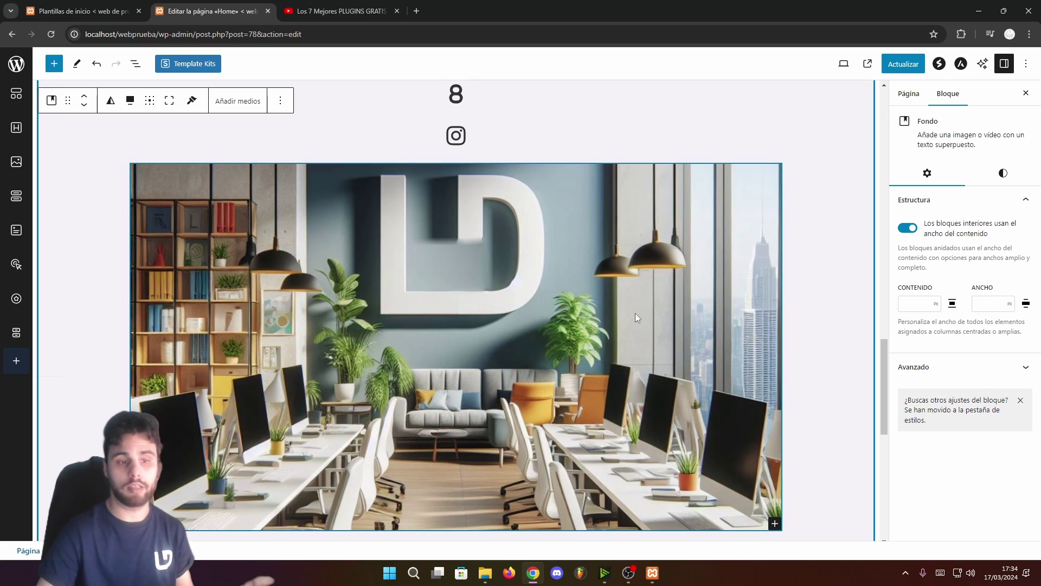
scroll(634, 316, "up", 4)
scroll(633, 318, "down", 1)
scroll(630, 320, "up", 4)
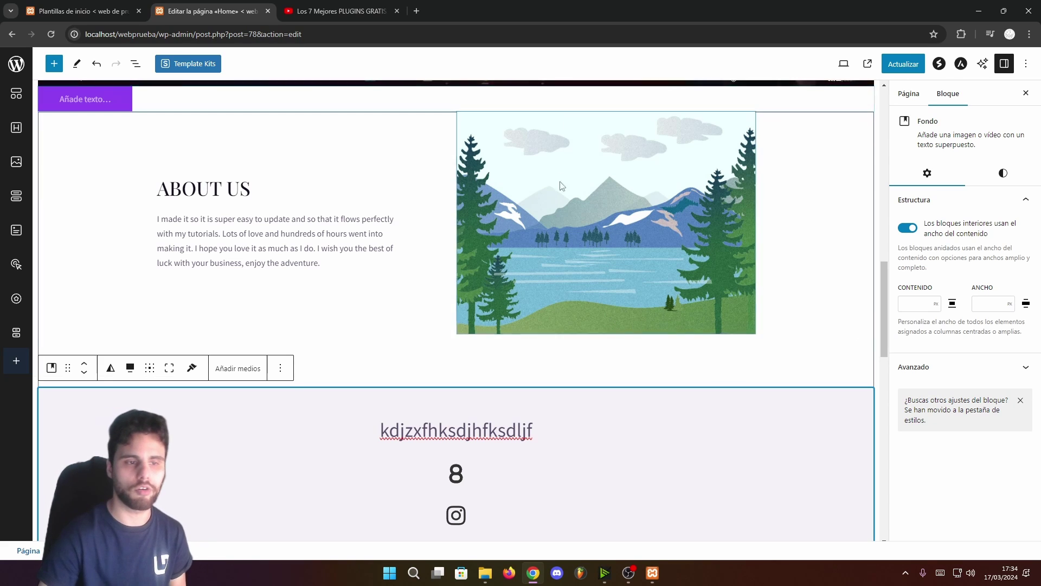
scroll(572, 244, "up", 10)
scroll(571, 243, "up", 5)
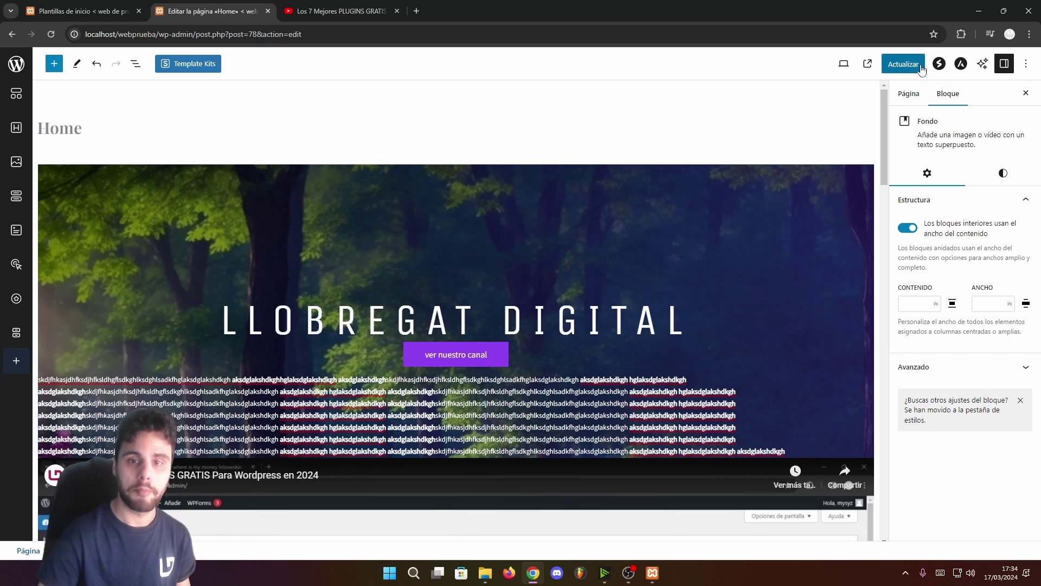
left_click(903, 64)
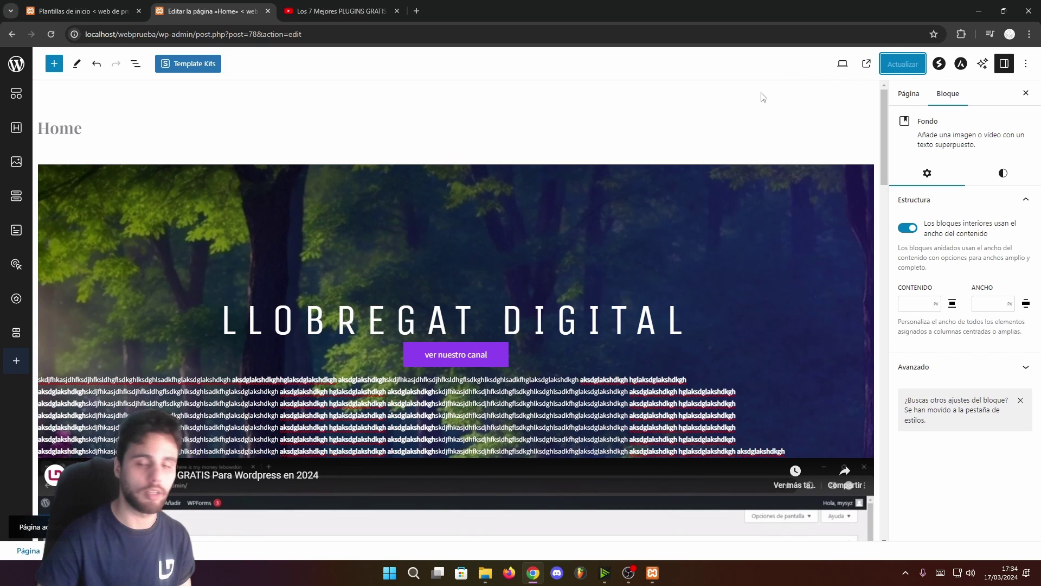
Open the Spectra AI Assistant to view its features
scroll(660, 216, "down", 5)
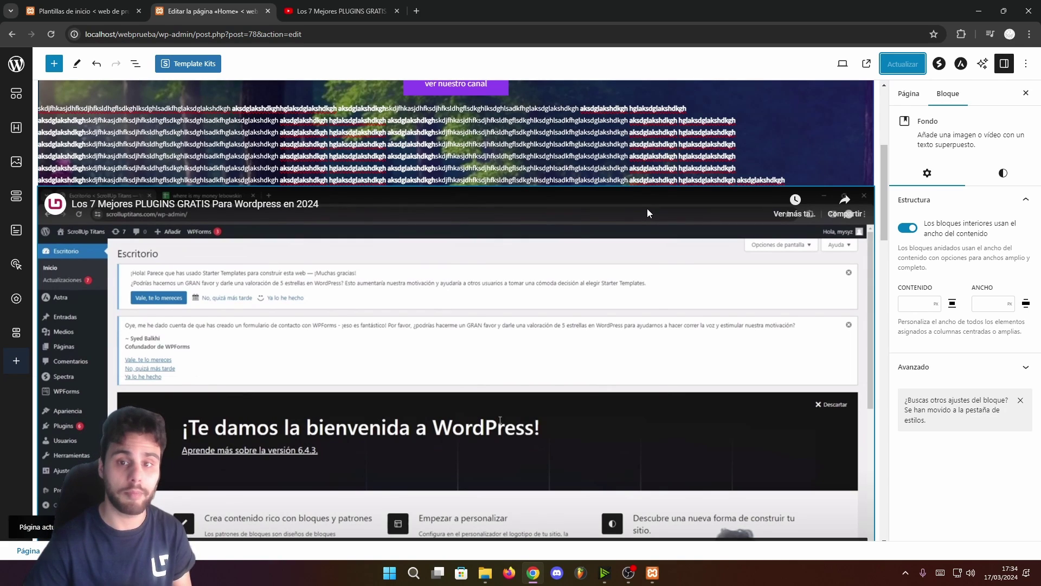
left_click(982, 65)
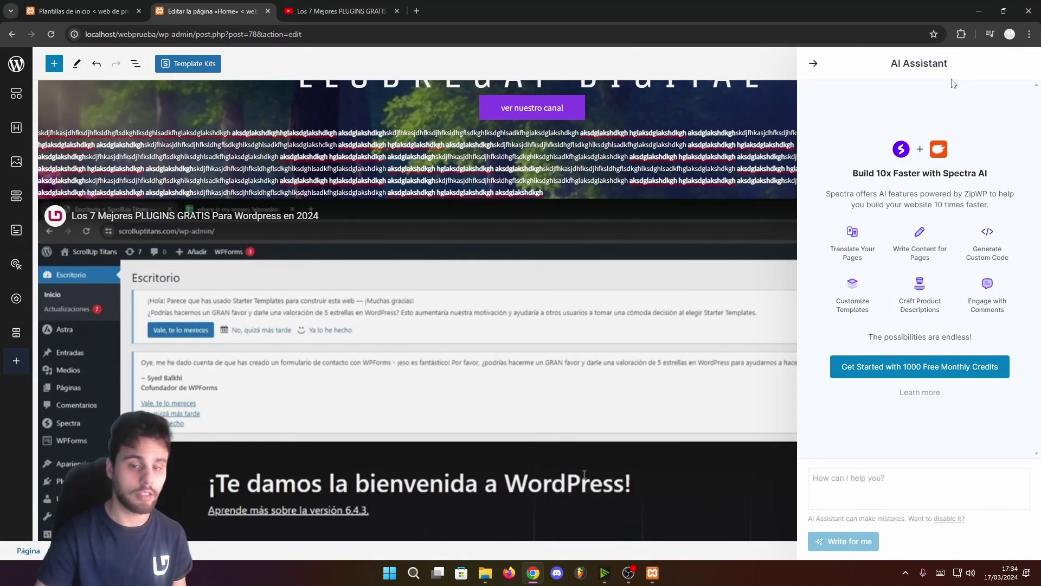